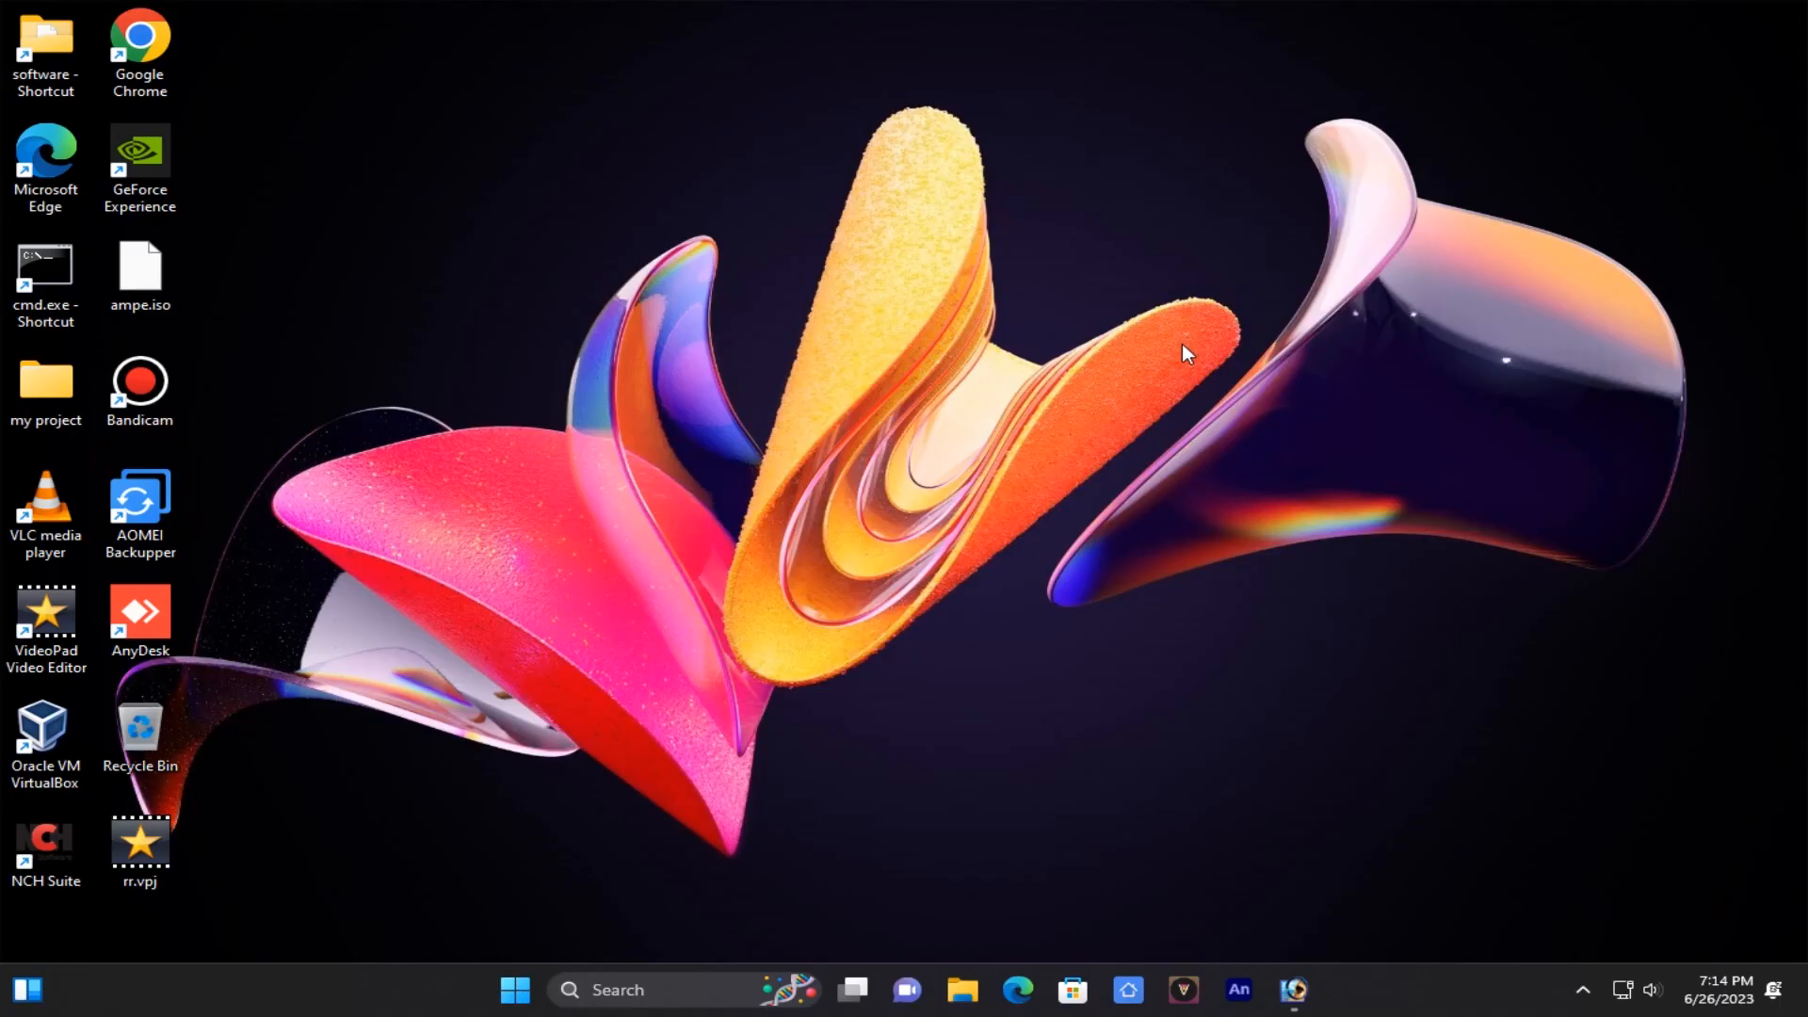
Open Microsoft Edge and search the web for "android x86 download".
click(1017, 989)
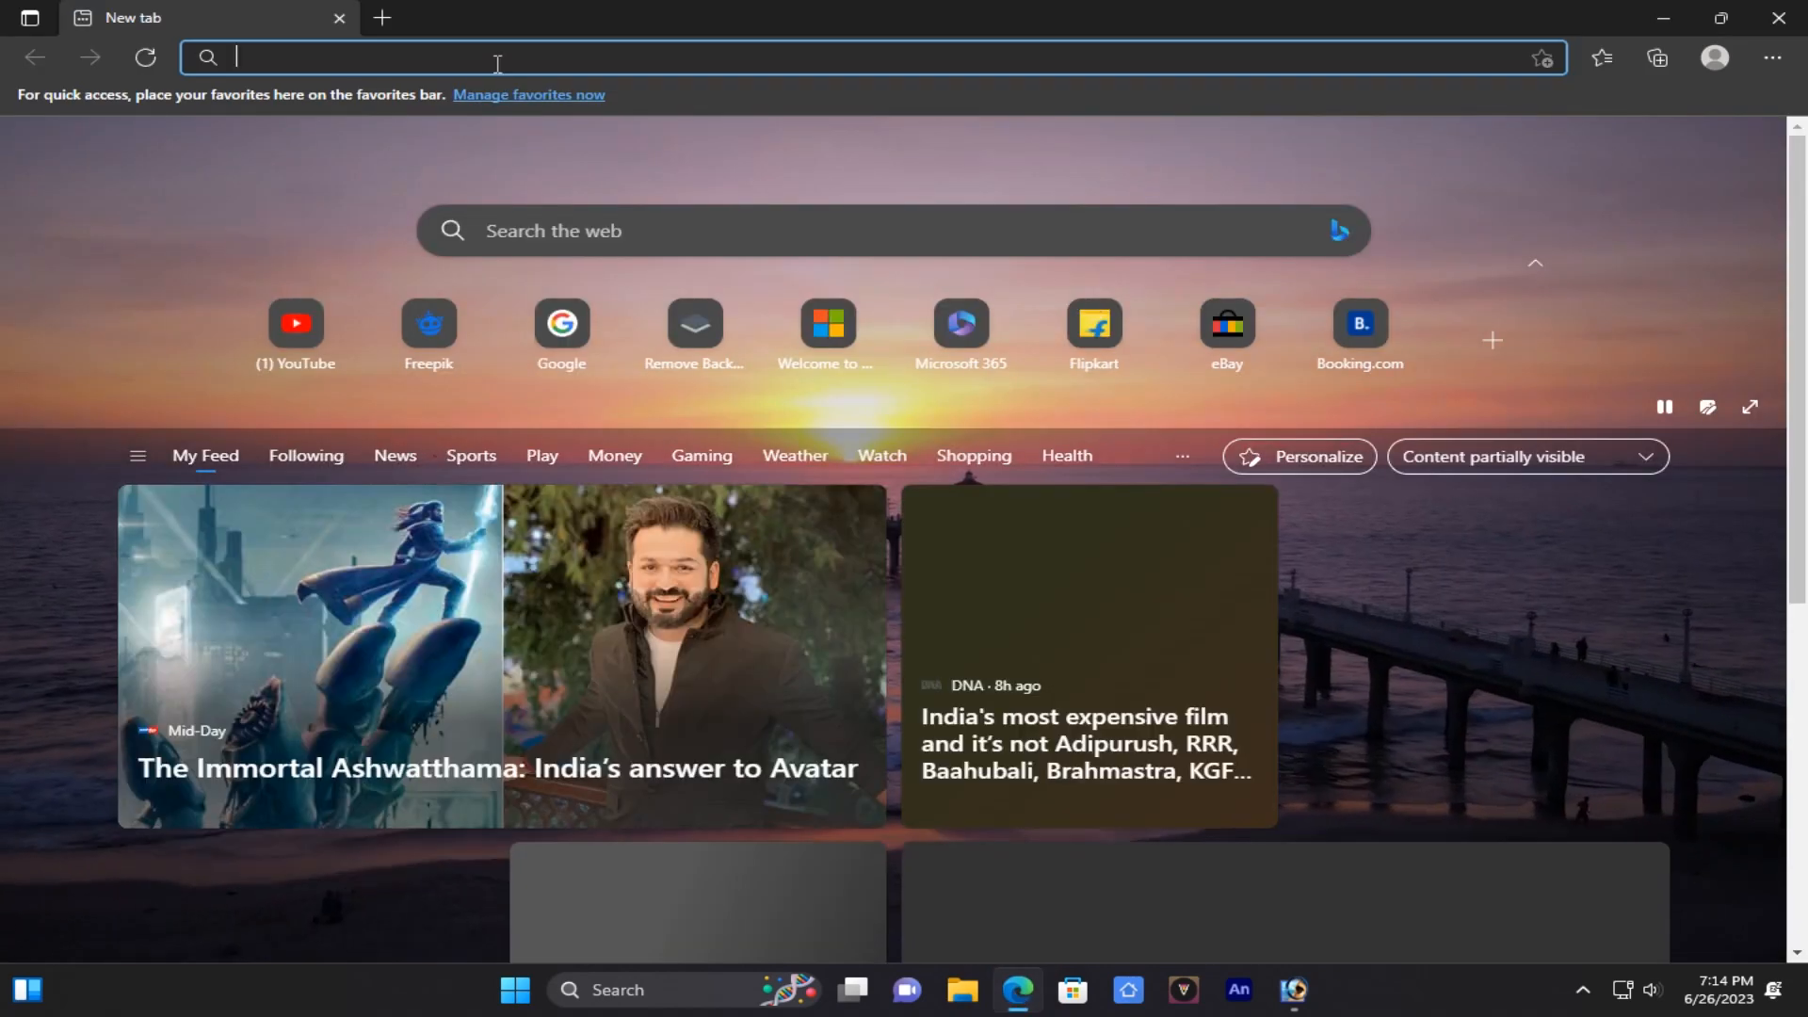
text(and)
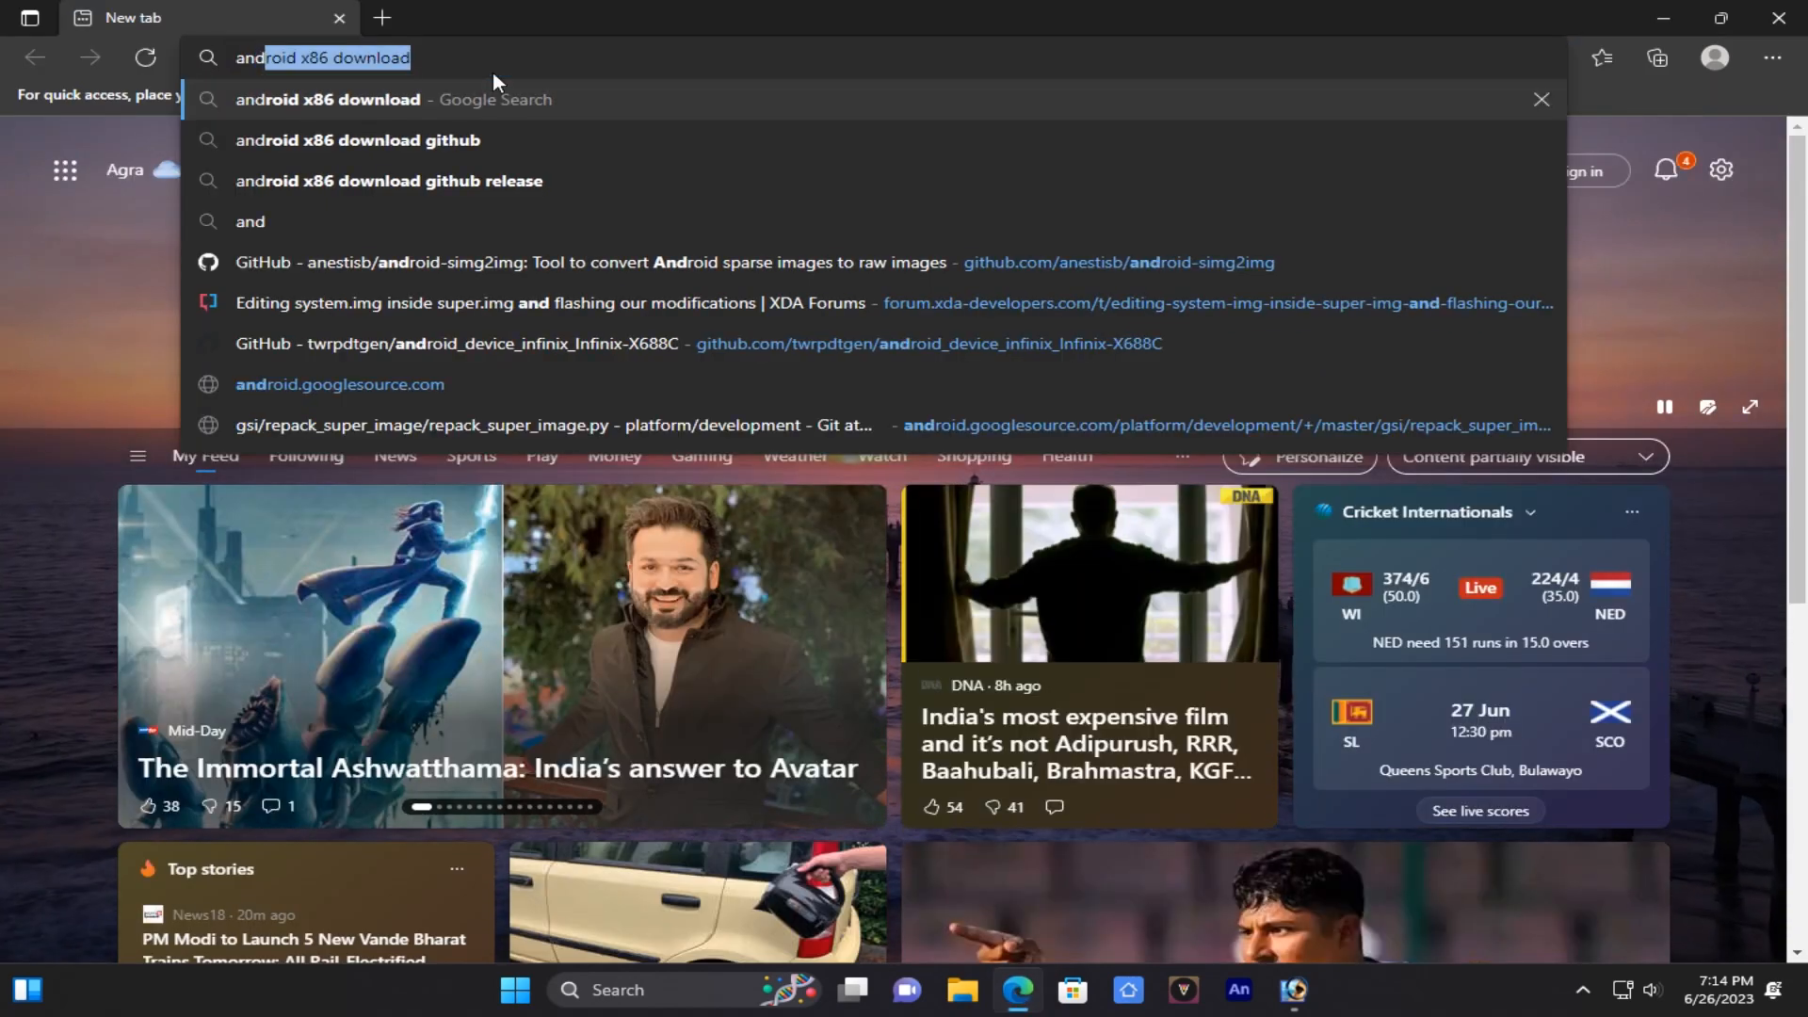
key(Return)
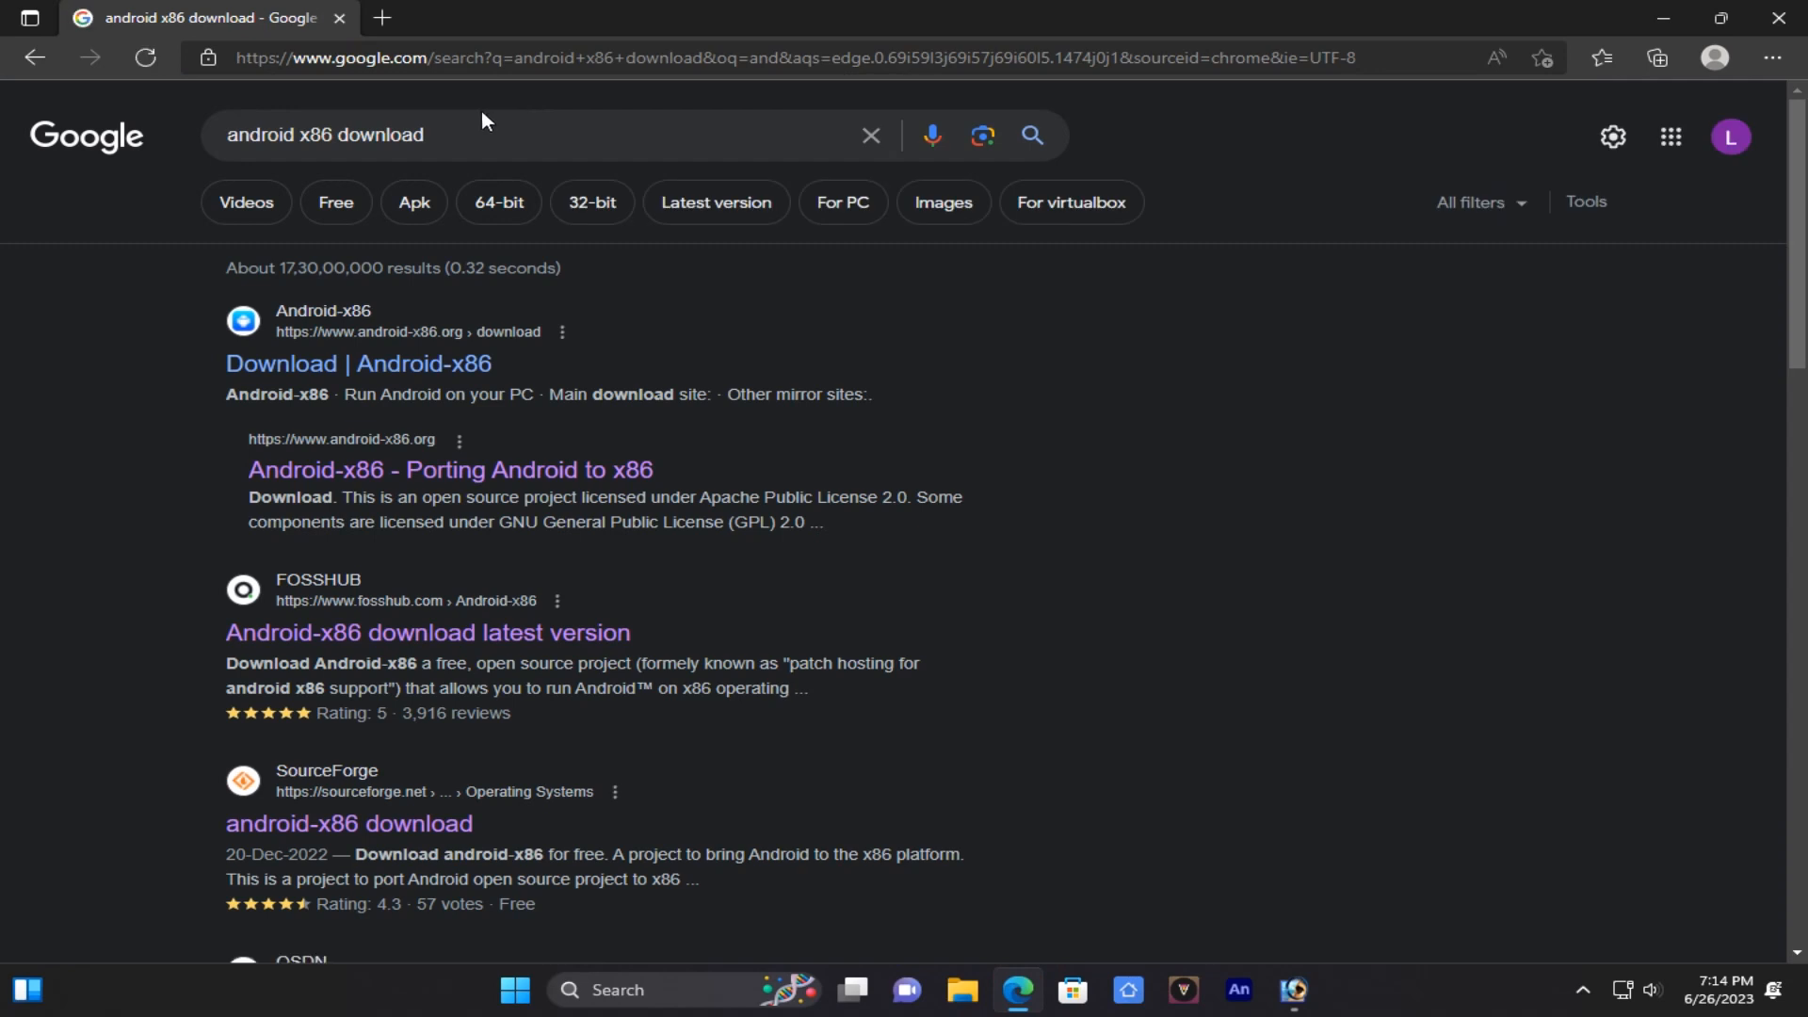
drag(426, 134, 224, 132)
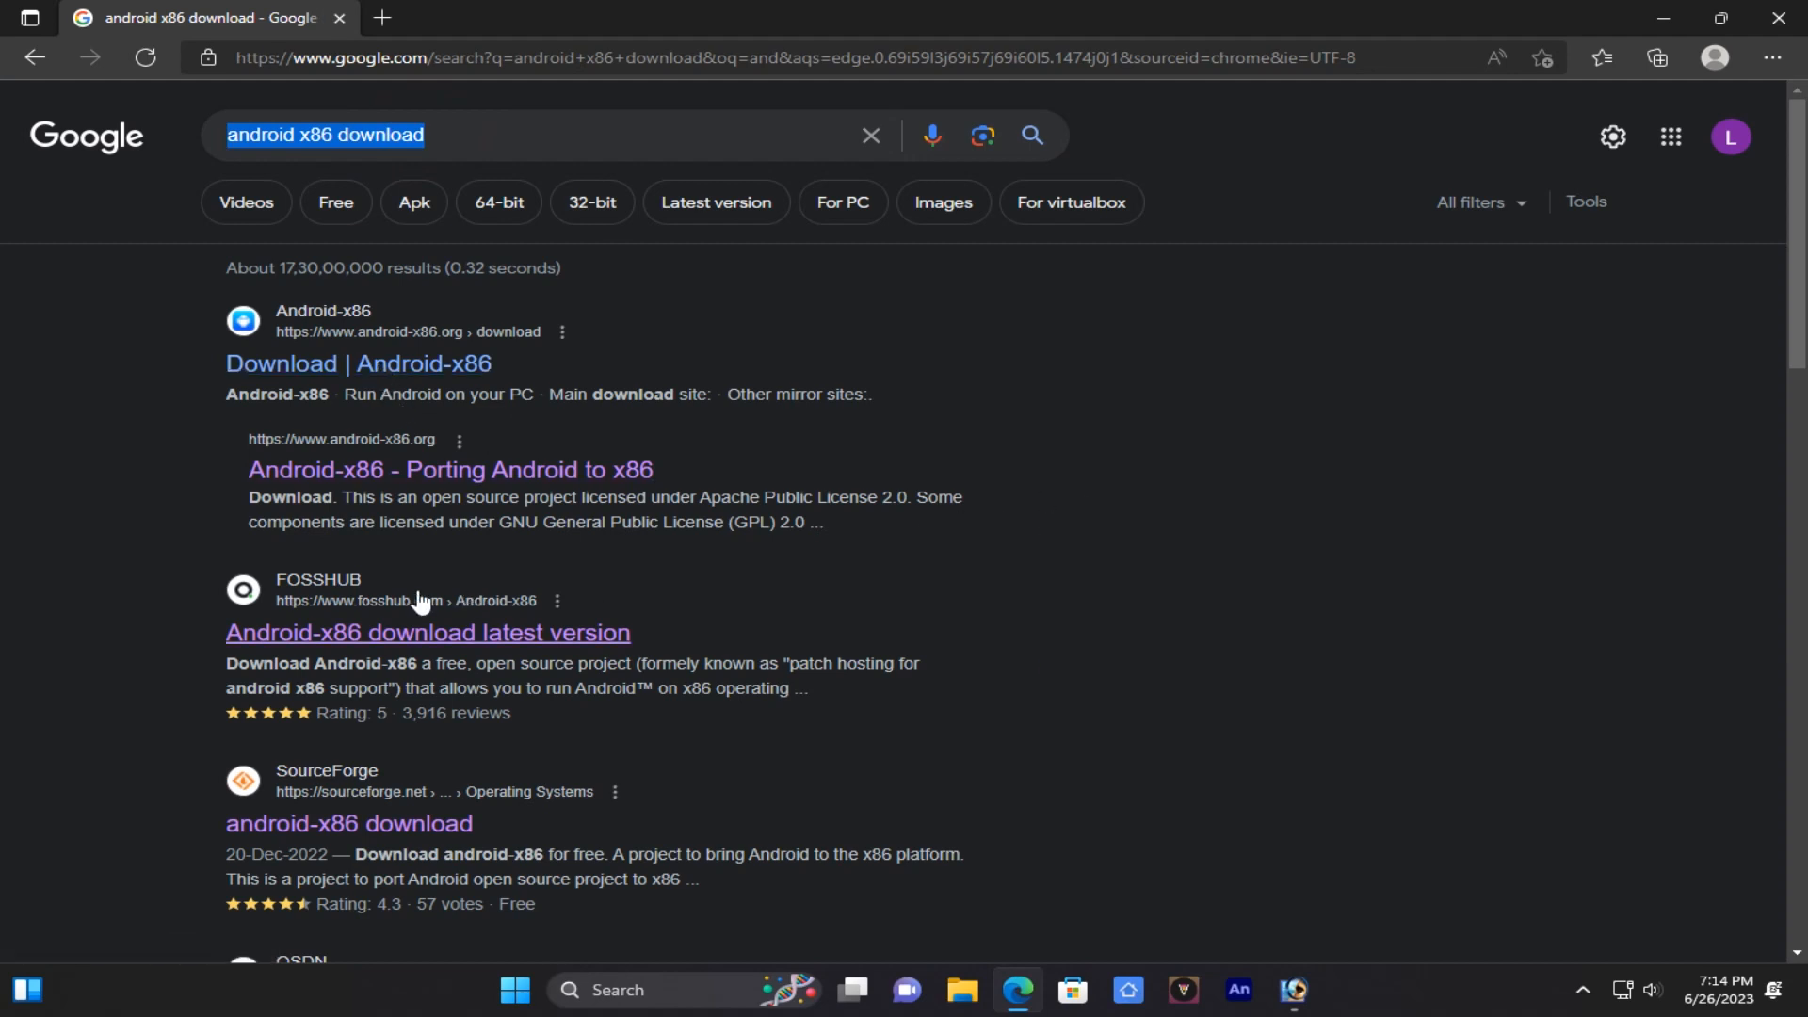
Start downloading the 64-bit ISO android-x86_64-9.0-r2.iso from FossHub's Android-x86 page, cancel the download and close the browser.
click(382, 635)
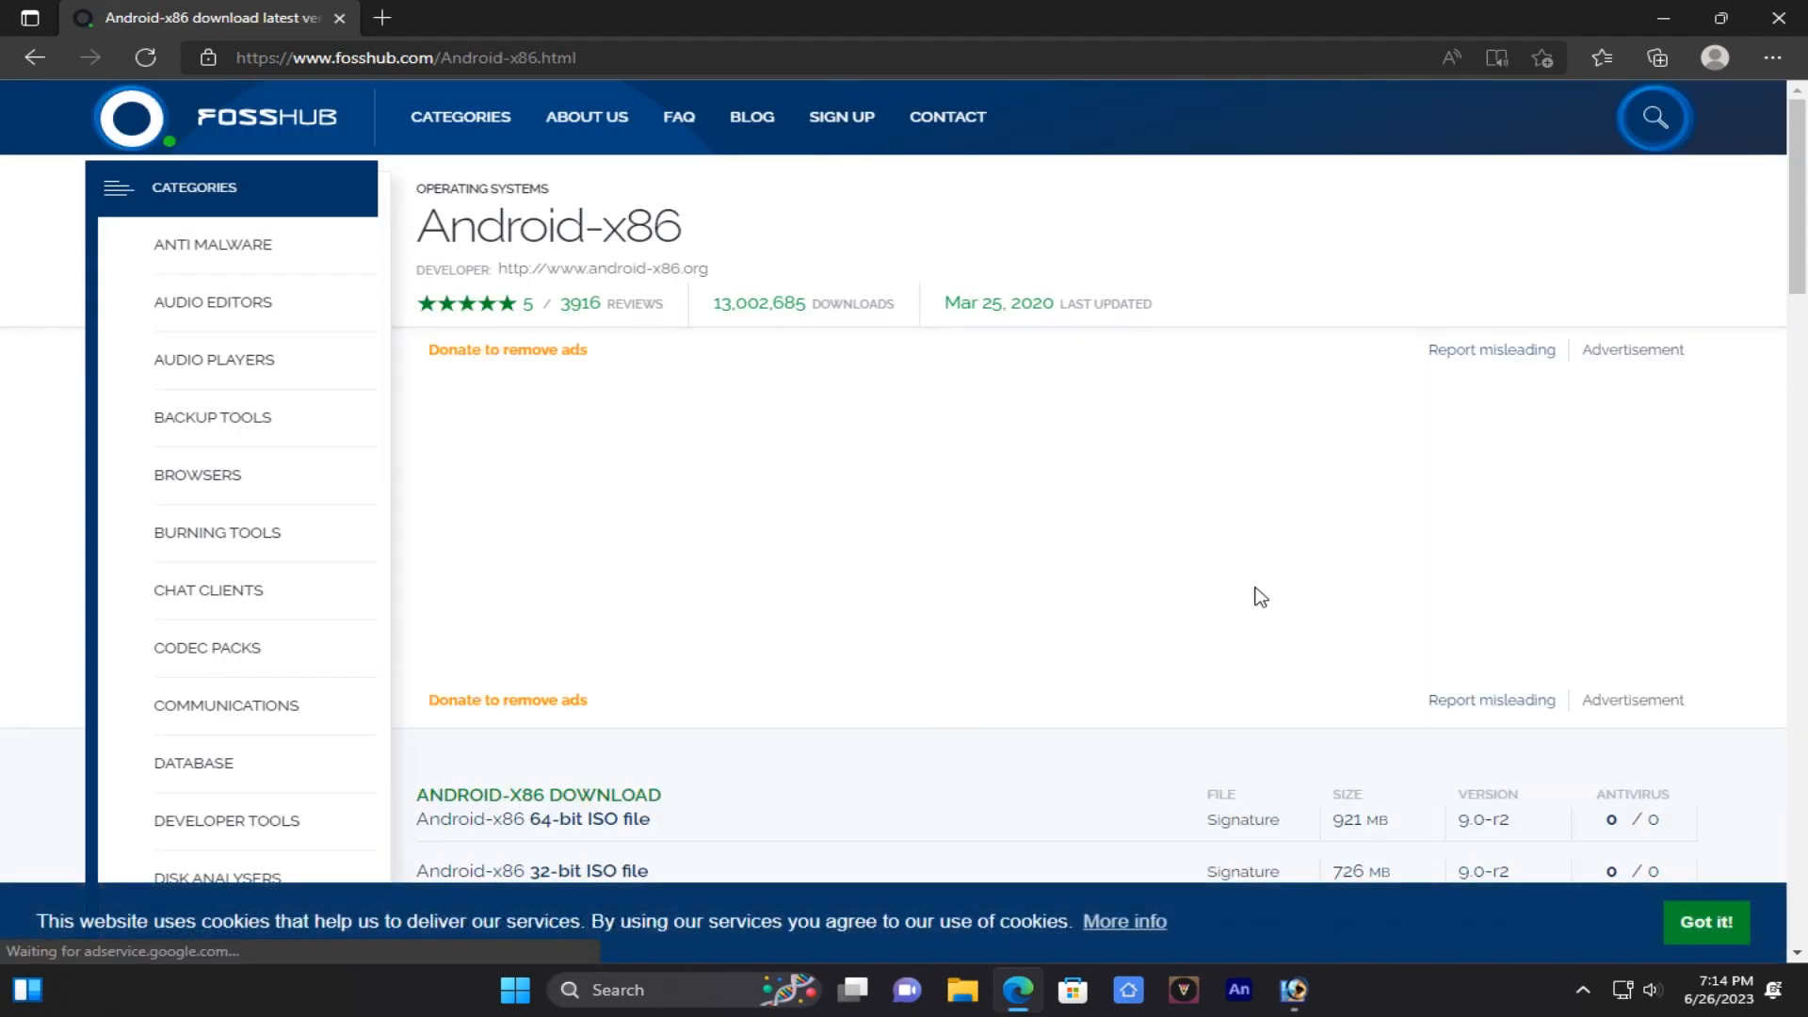
drag(1805, 192, 1803, 290)
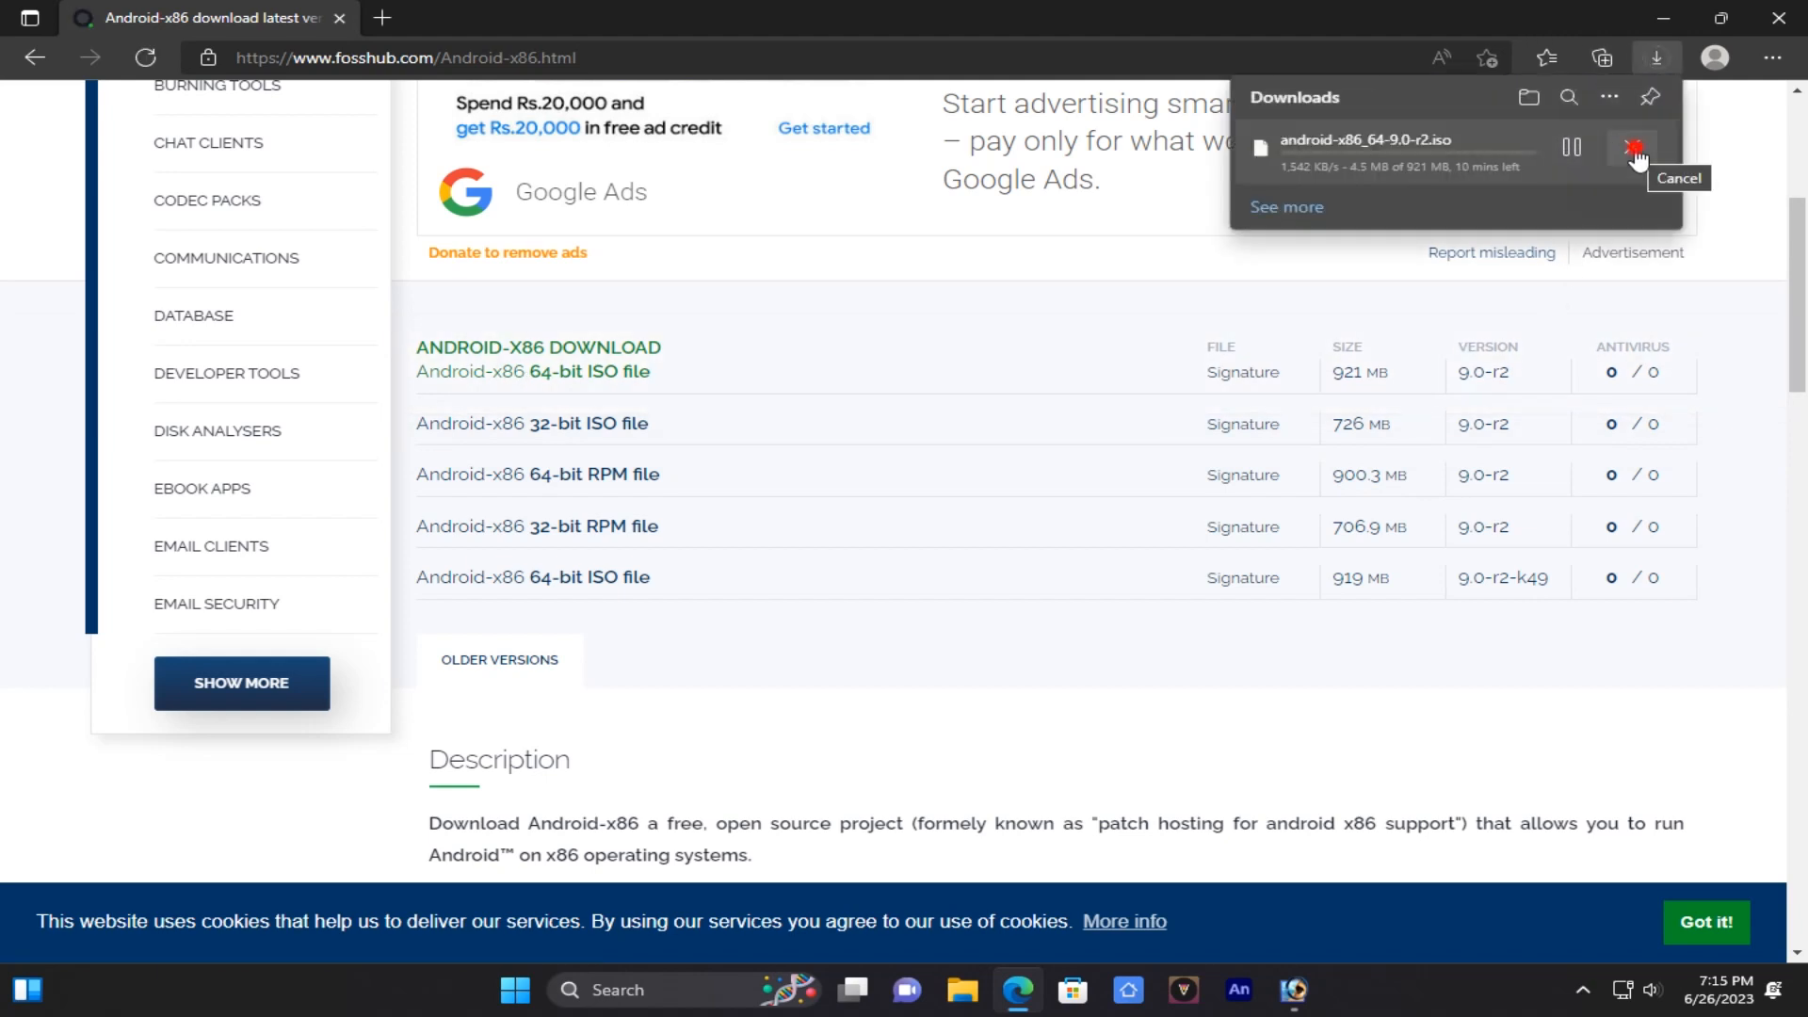
click(1632, 149)
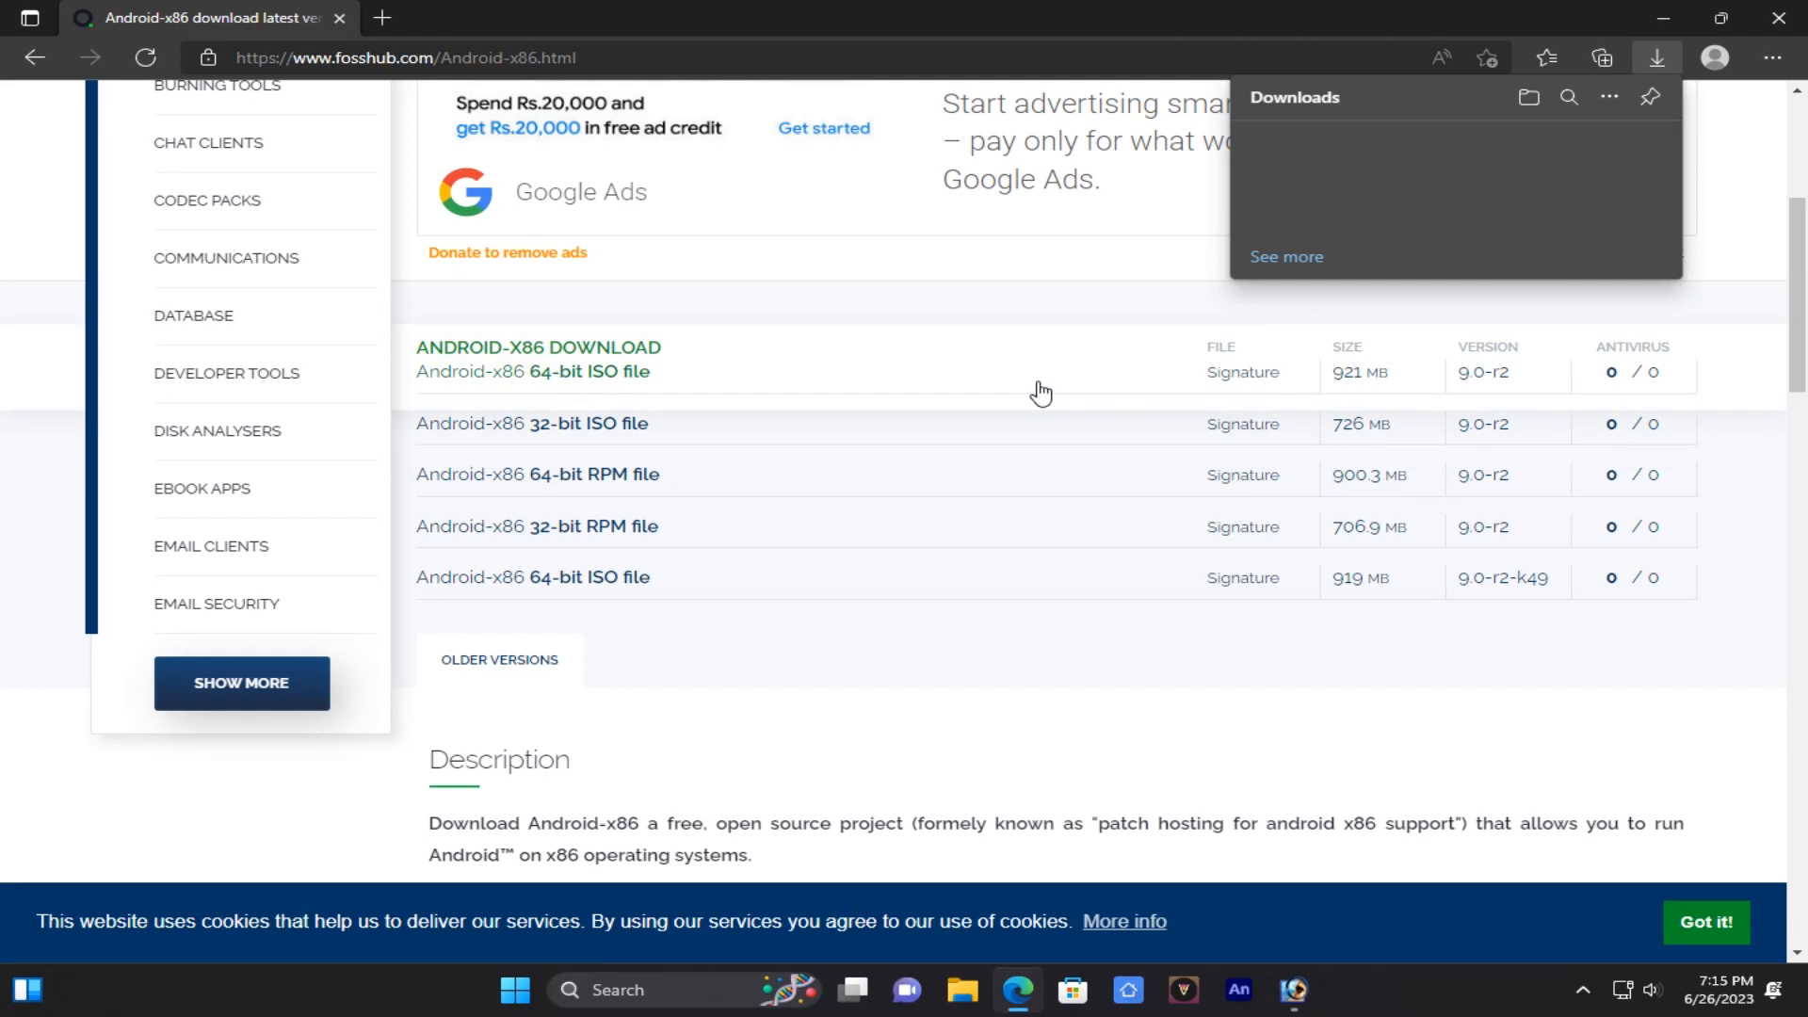
click(1802, 22)
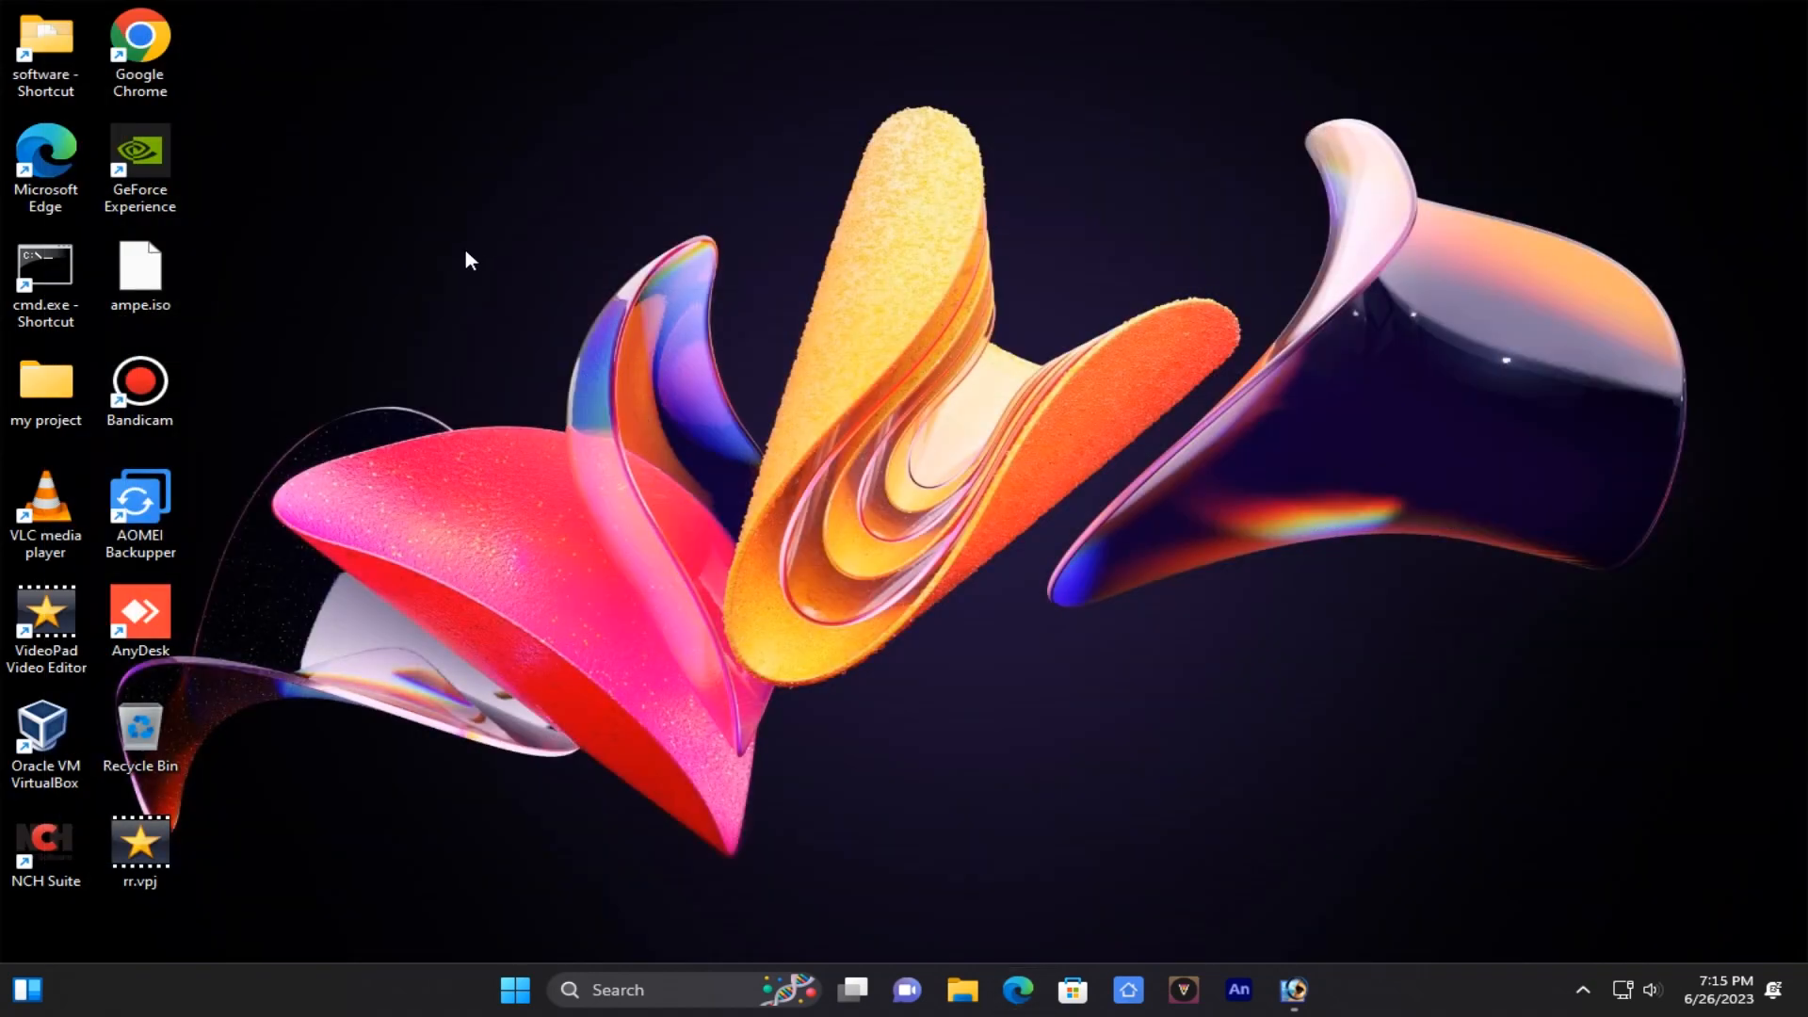
Refresh the desktop, reopen Microsoft Edge and search the web for "vmbox".
right_click(431, 197)
click(498, 283)
click(1016, 991)
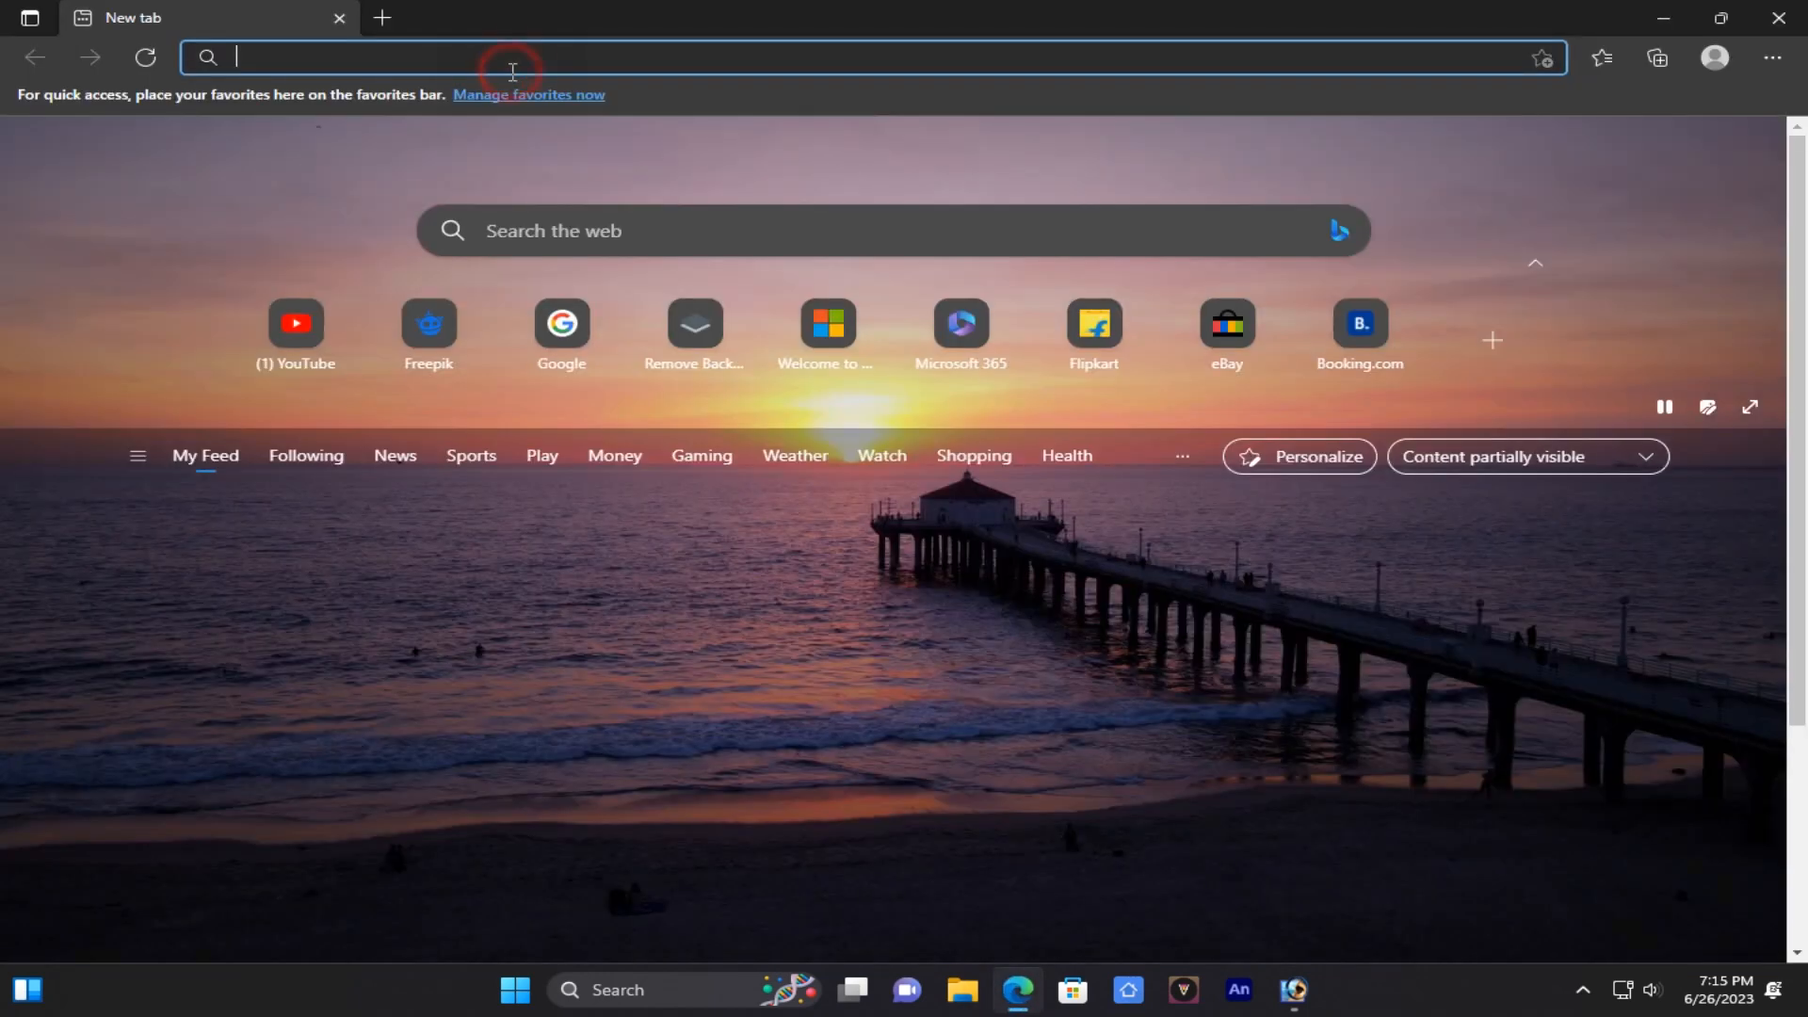
text(vmb)
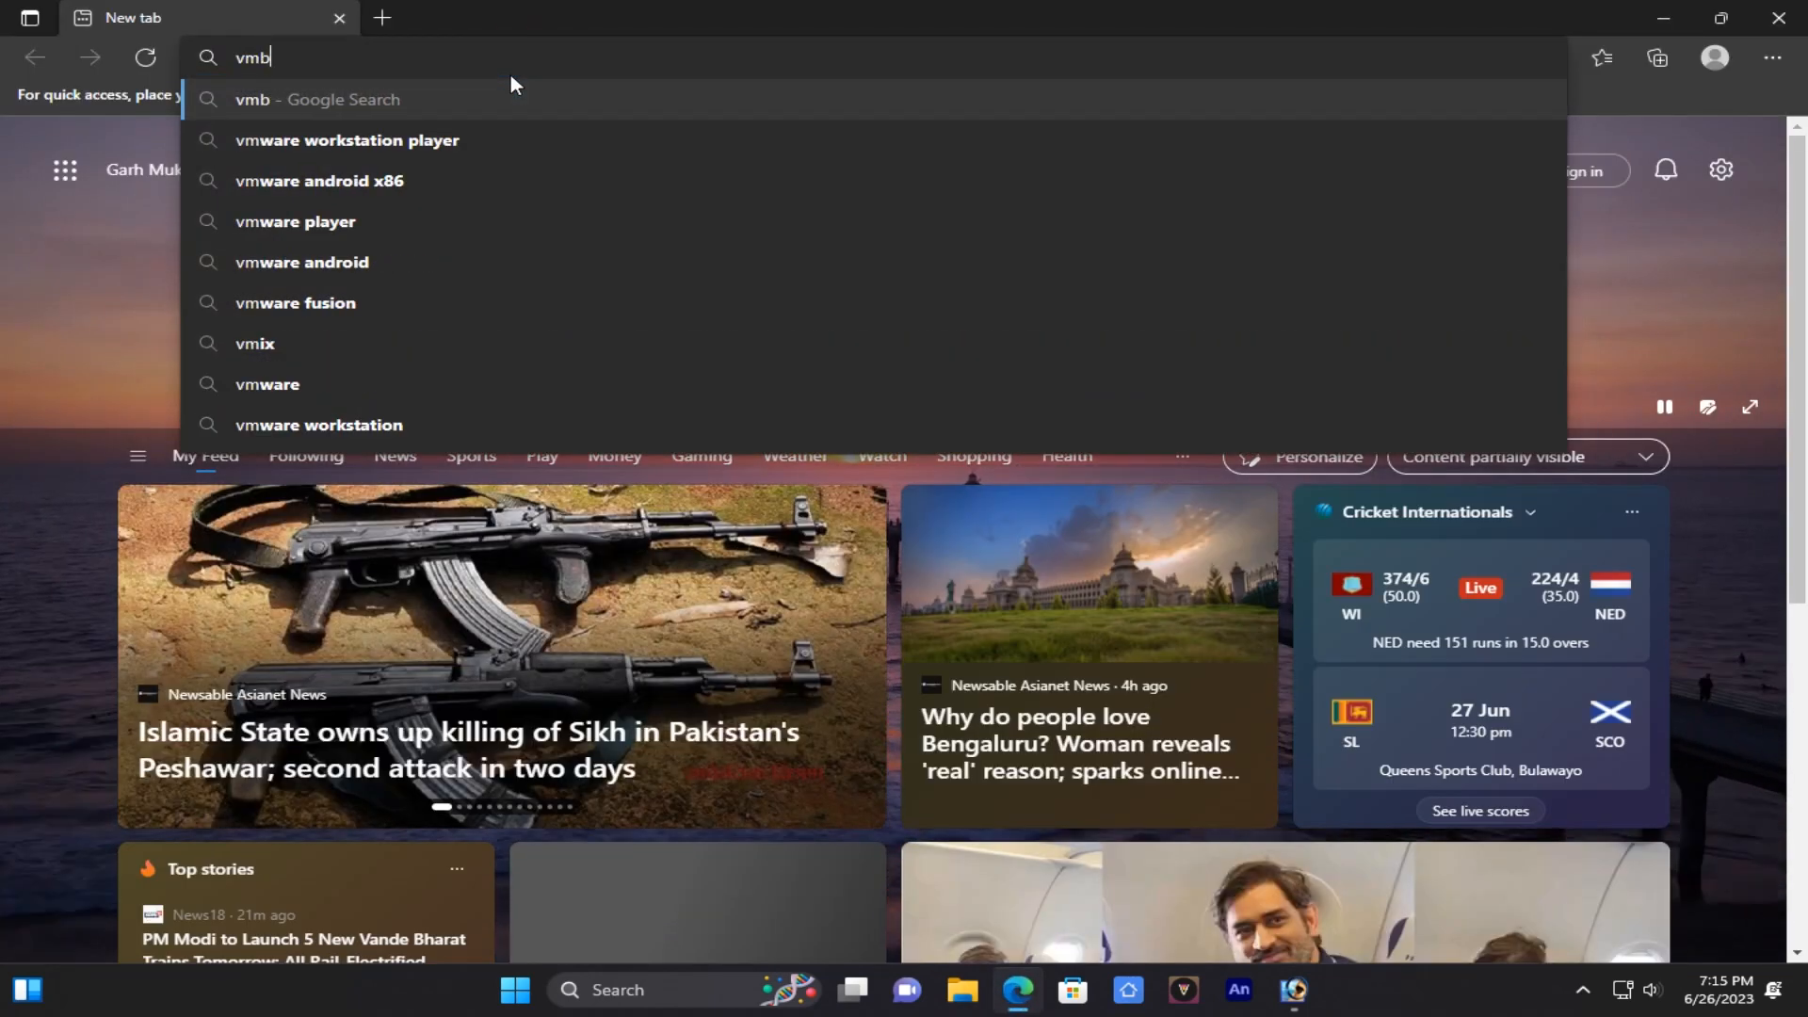
text(ox)
key(Return)
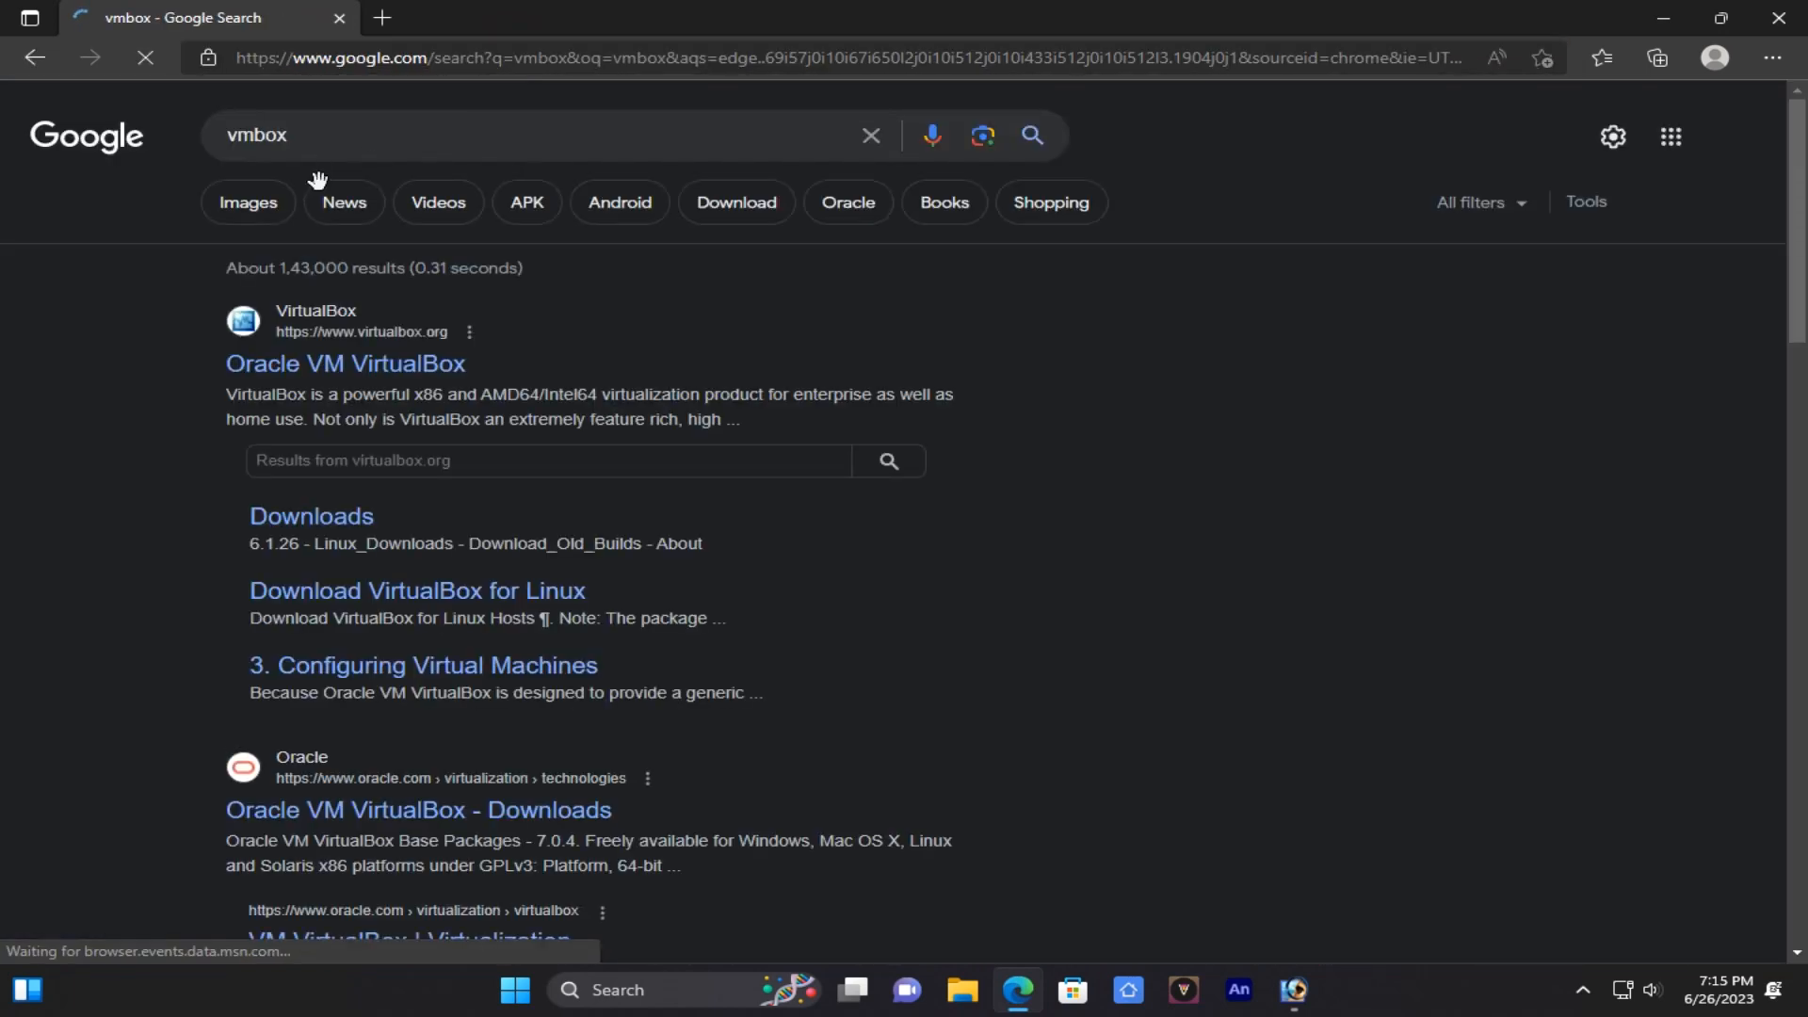
Open the official Oracle VM VirtualBox website and go to its VirtualBox 7.0 download page.
click(359, 372)
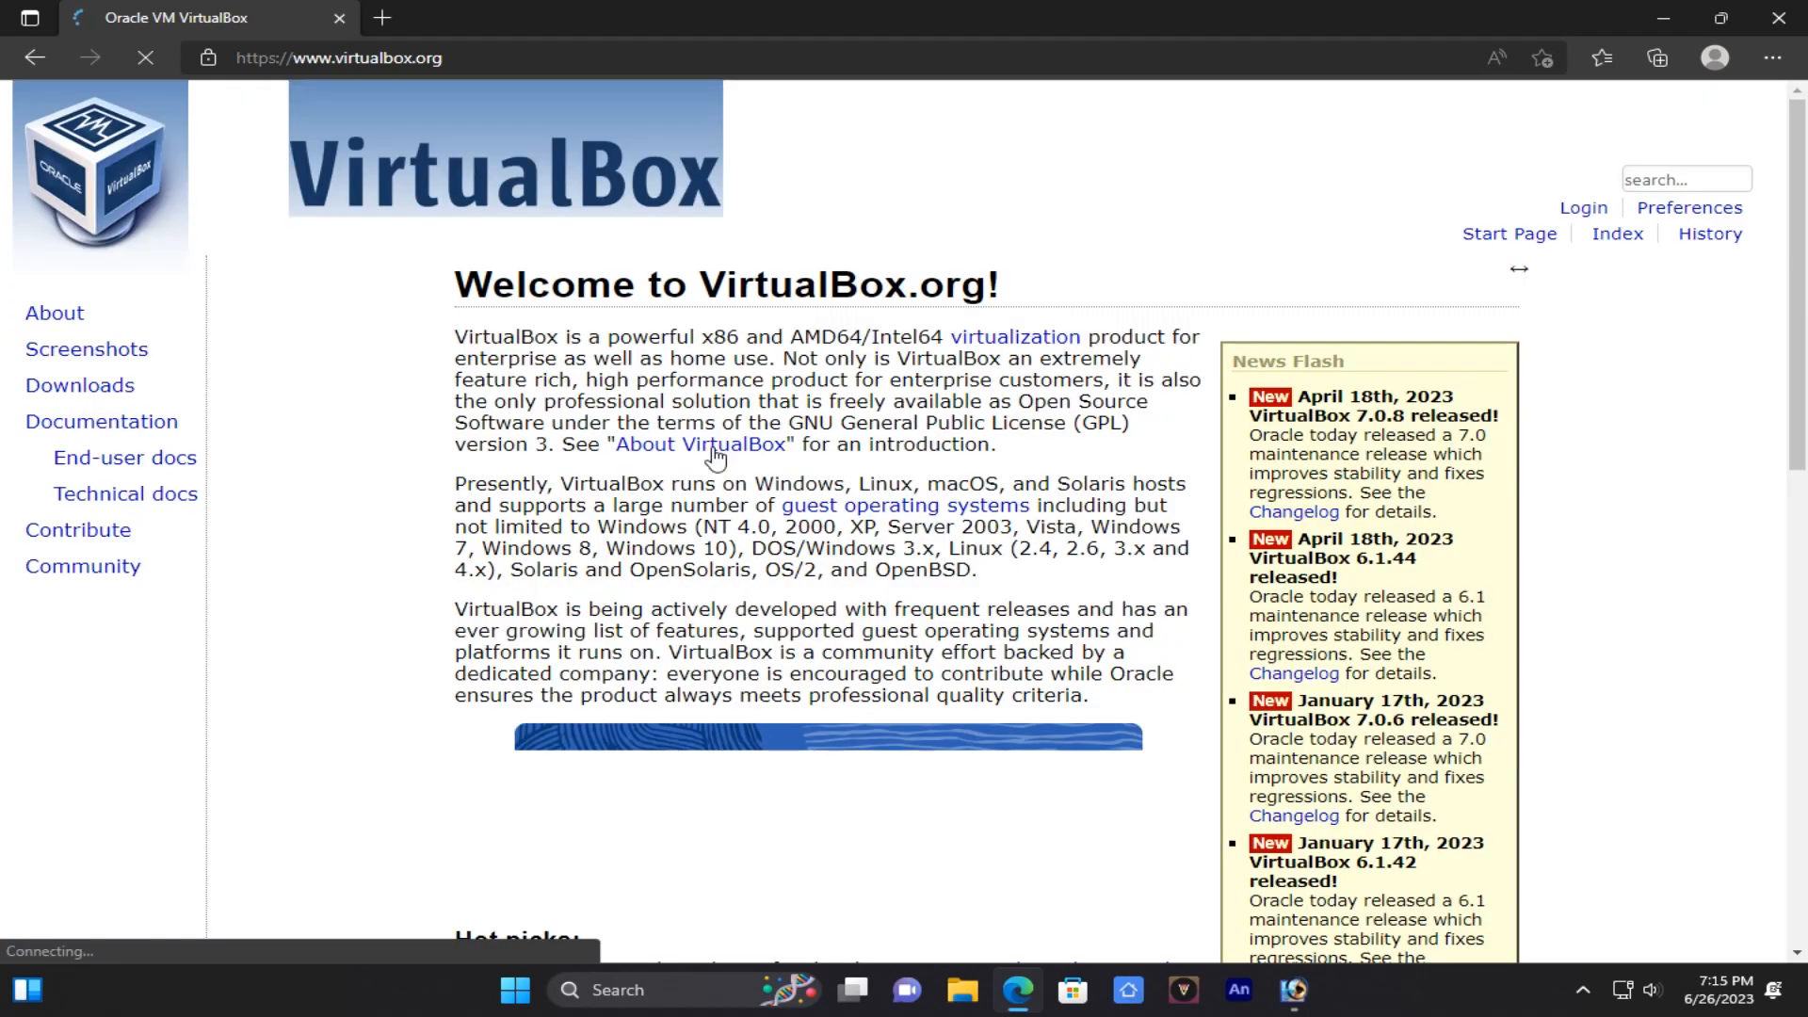
scroll(902, 650, down, 2)
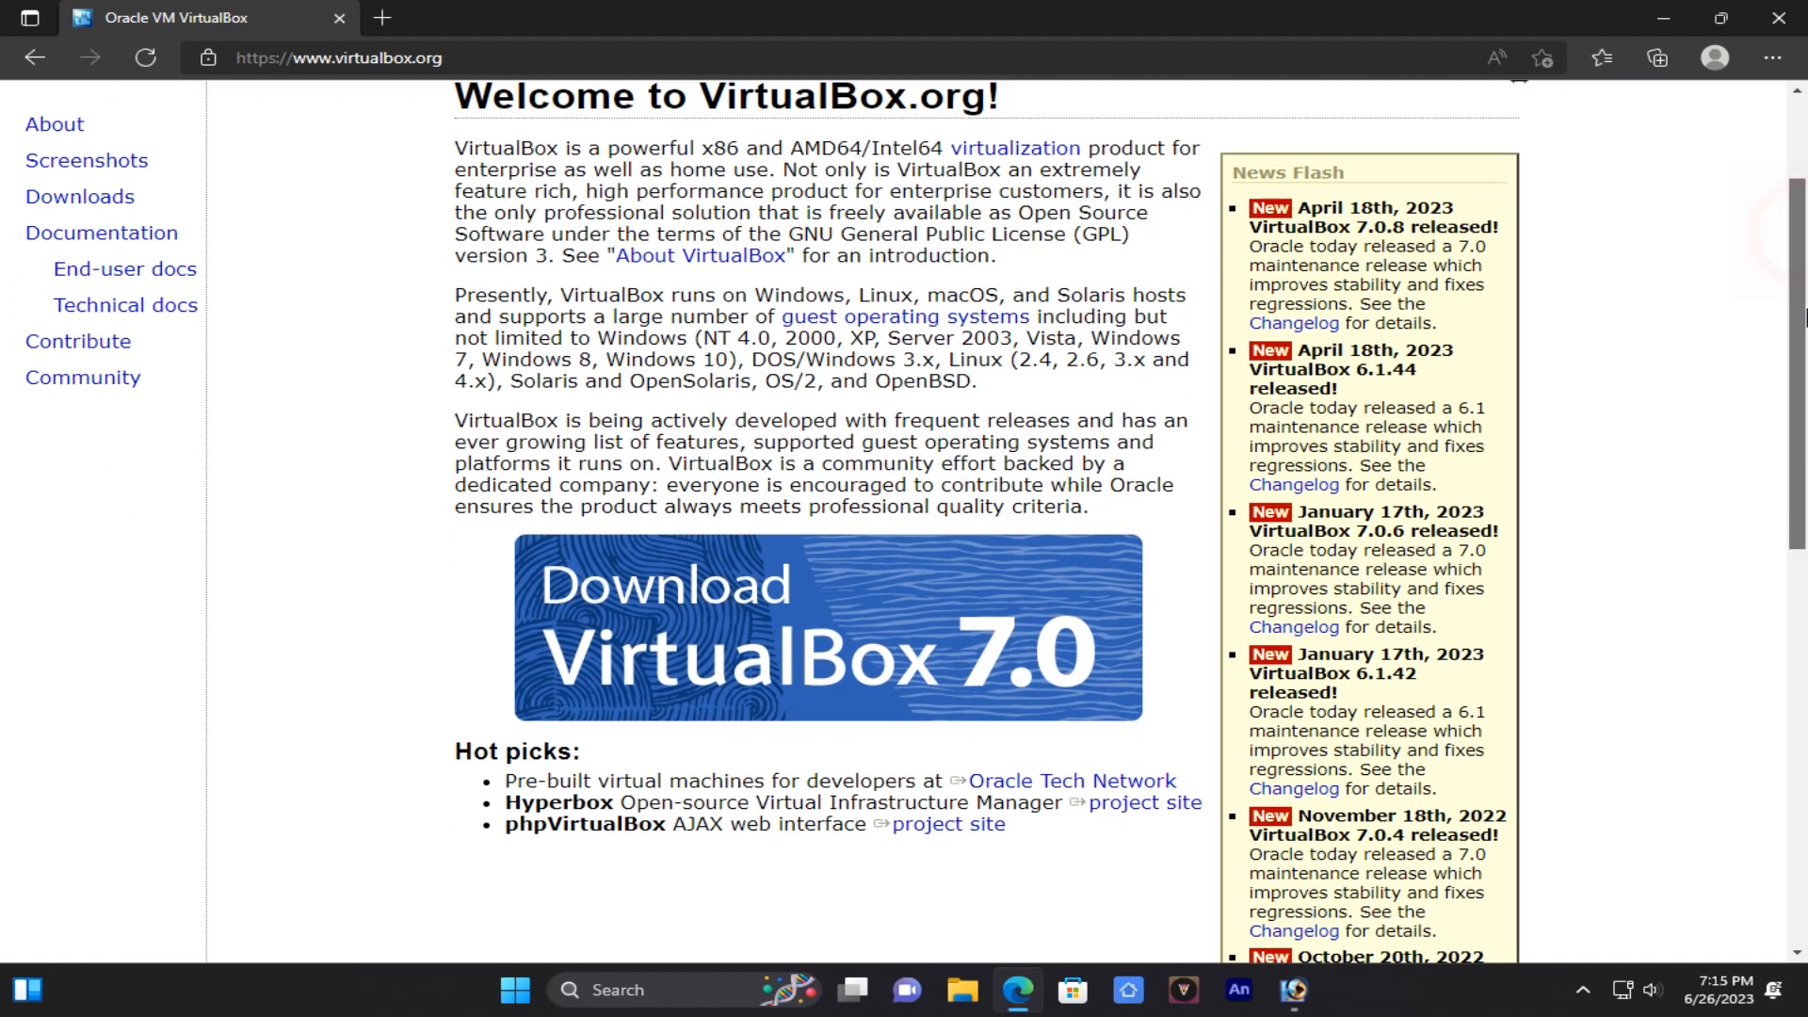
click(901, 650)
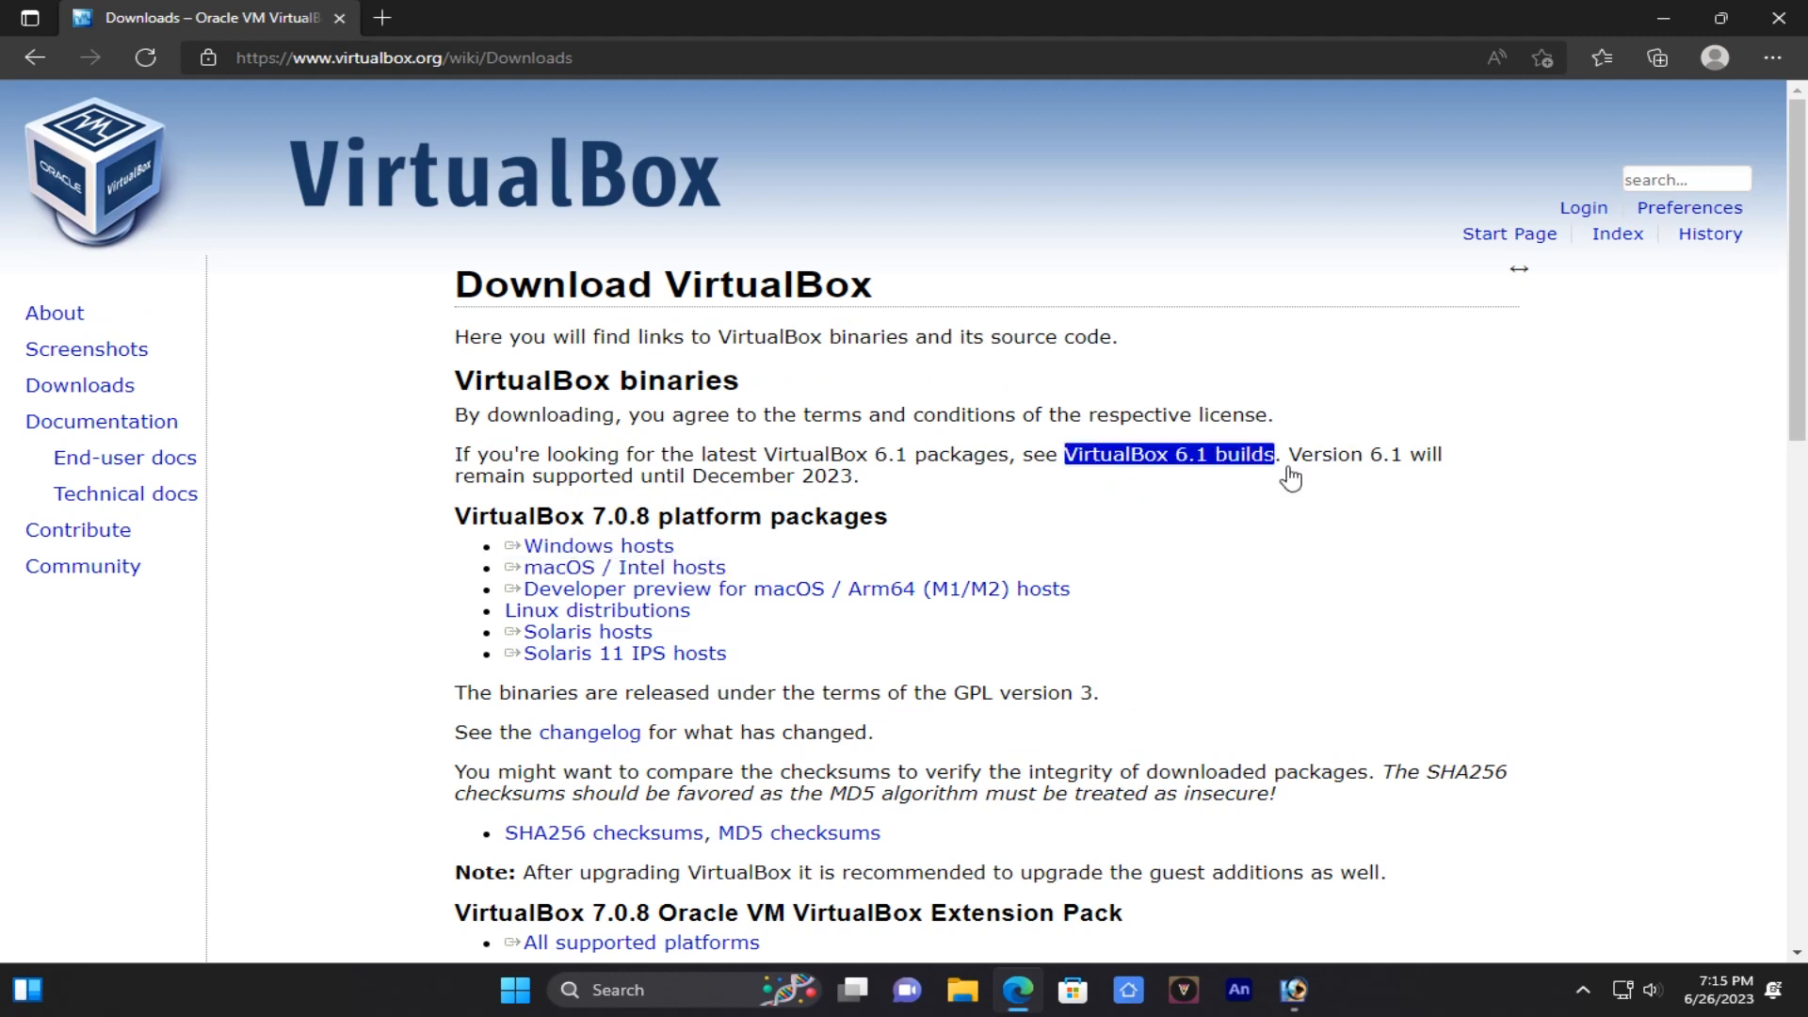
Start the VirtualBox 7.0.8 Windows hosts download, cancel it and close the browser.
drag(1797, 309, 1805, 353)
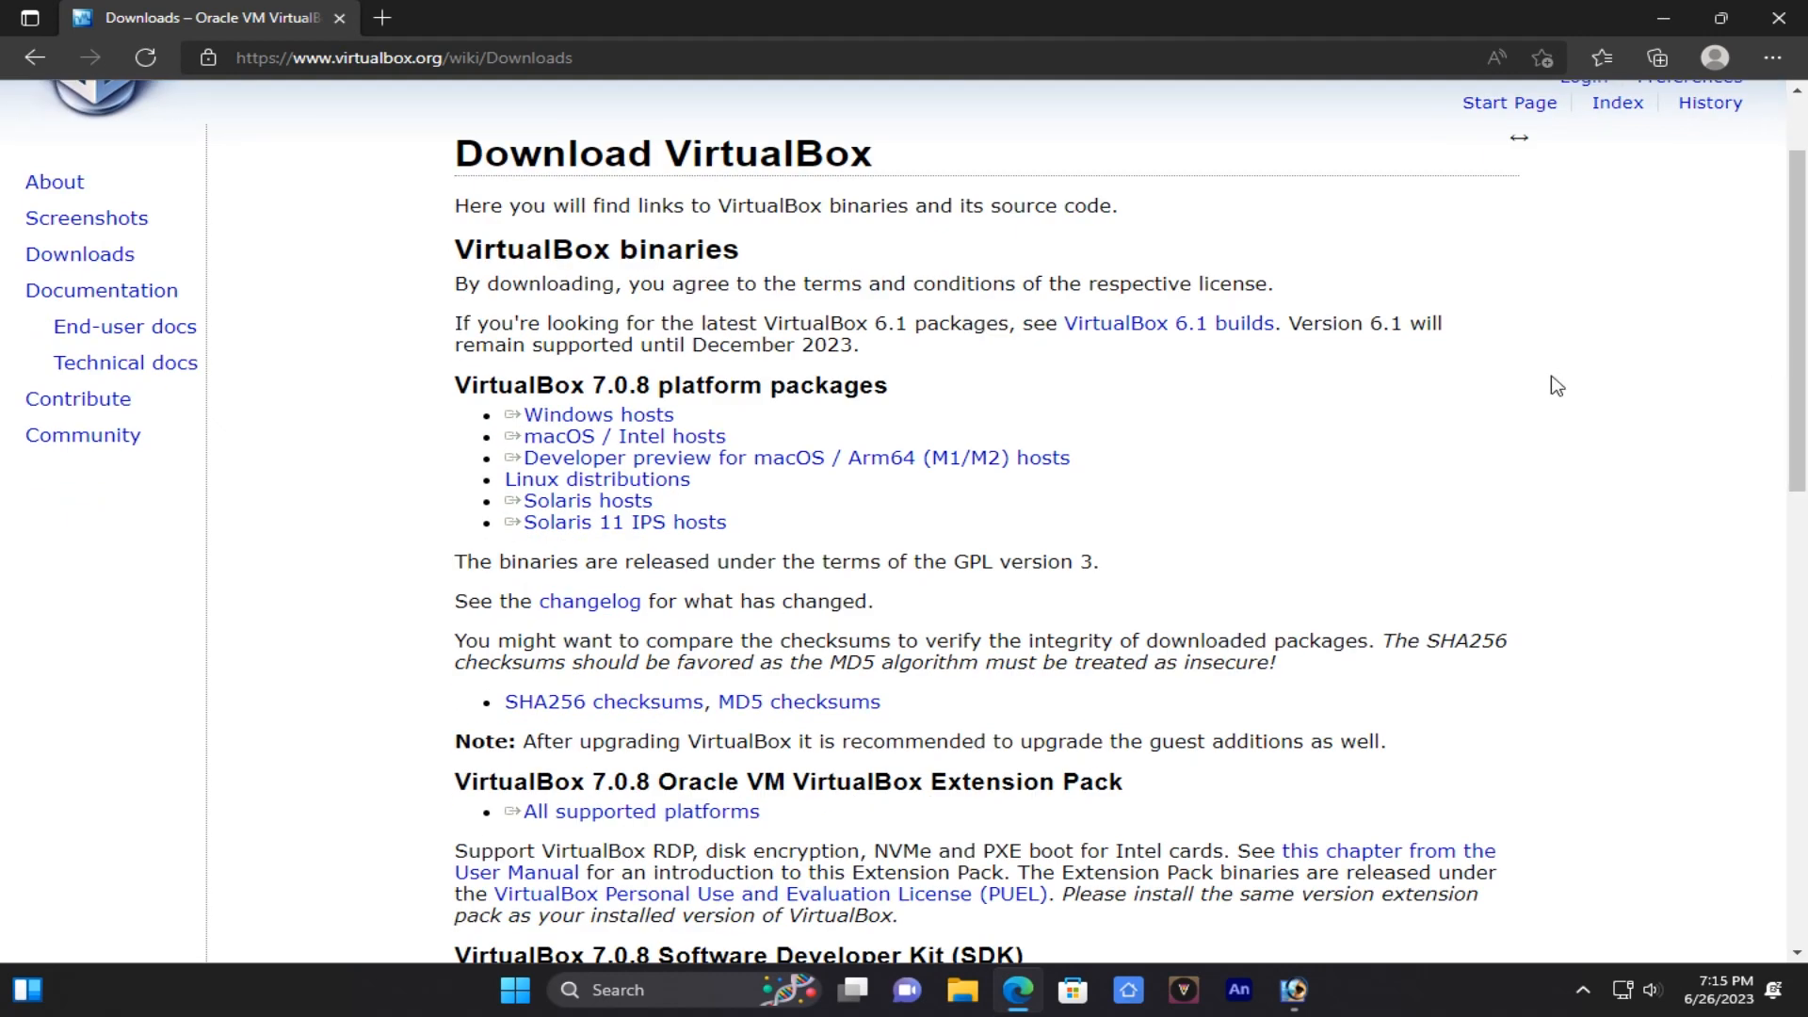
drag(484, 403, 604, 430)
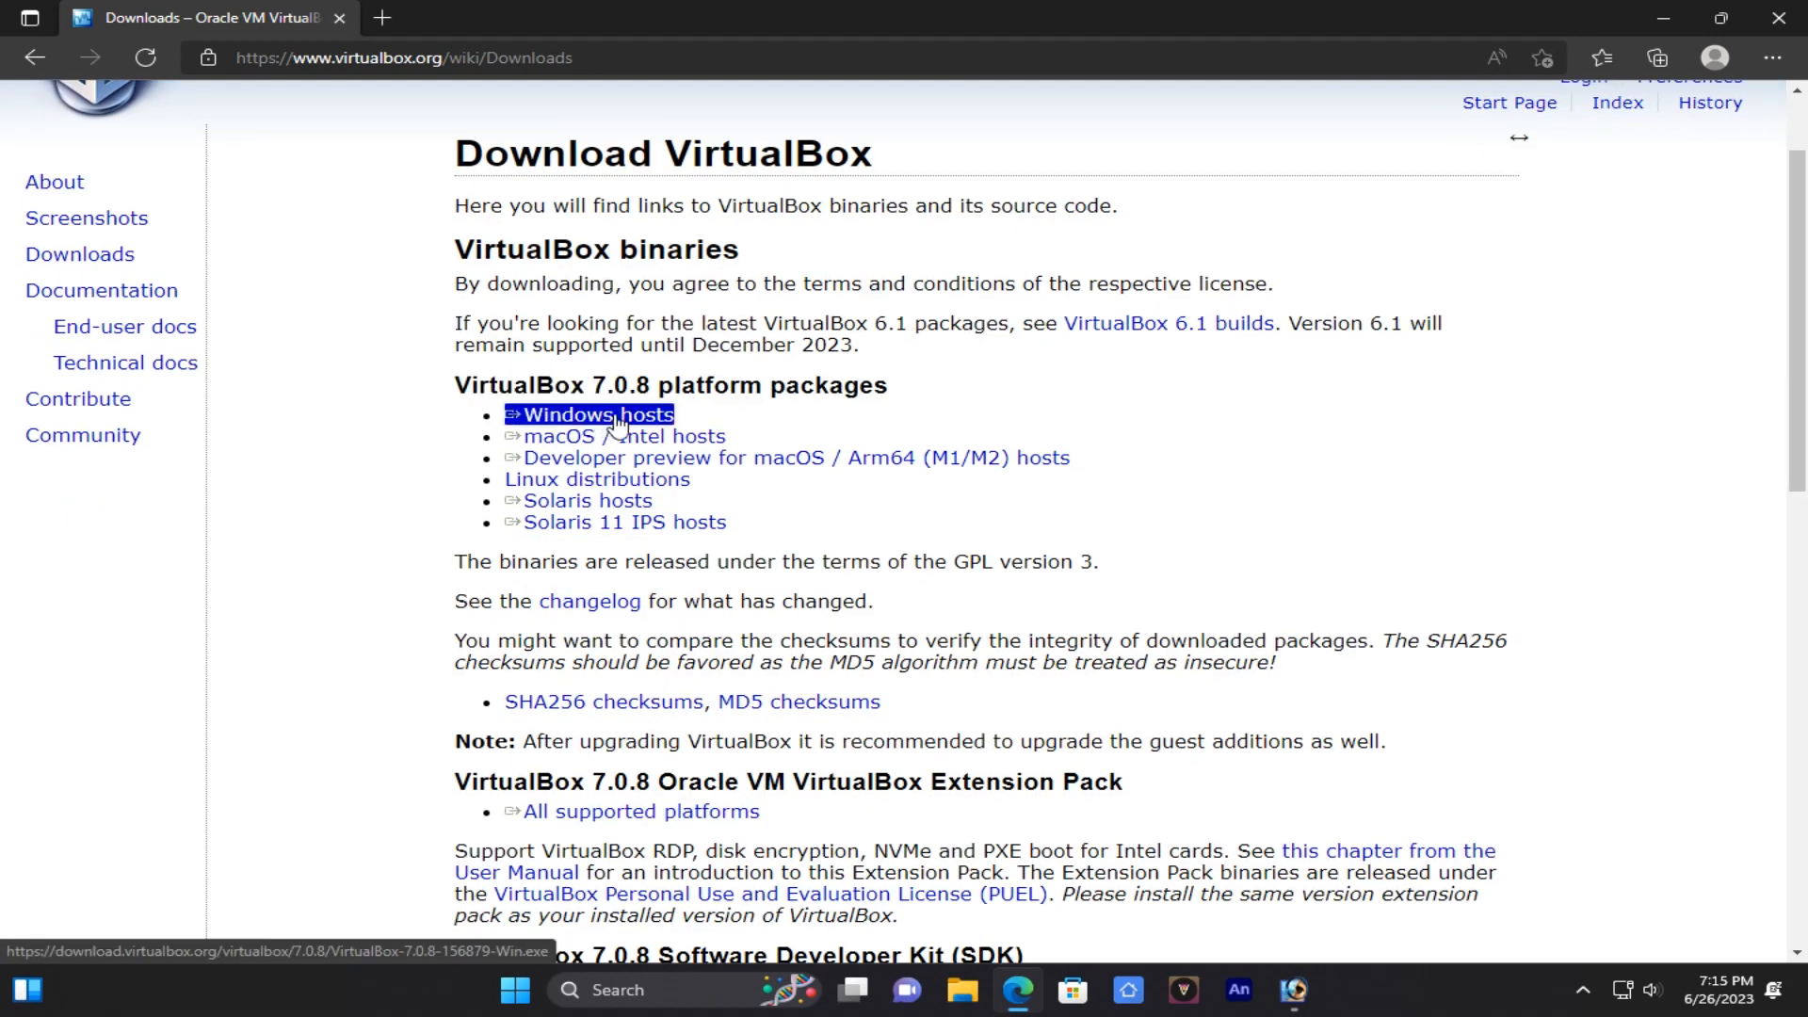
click(645, 426)
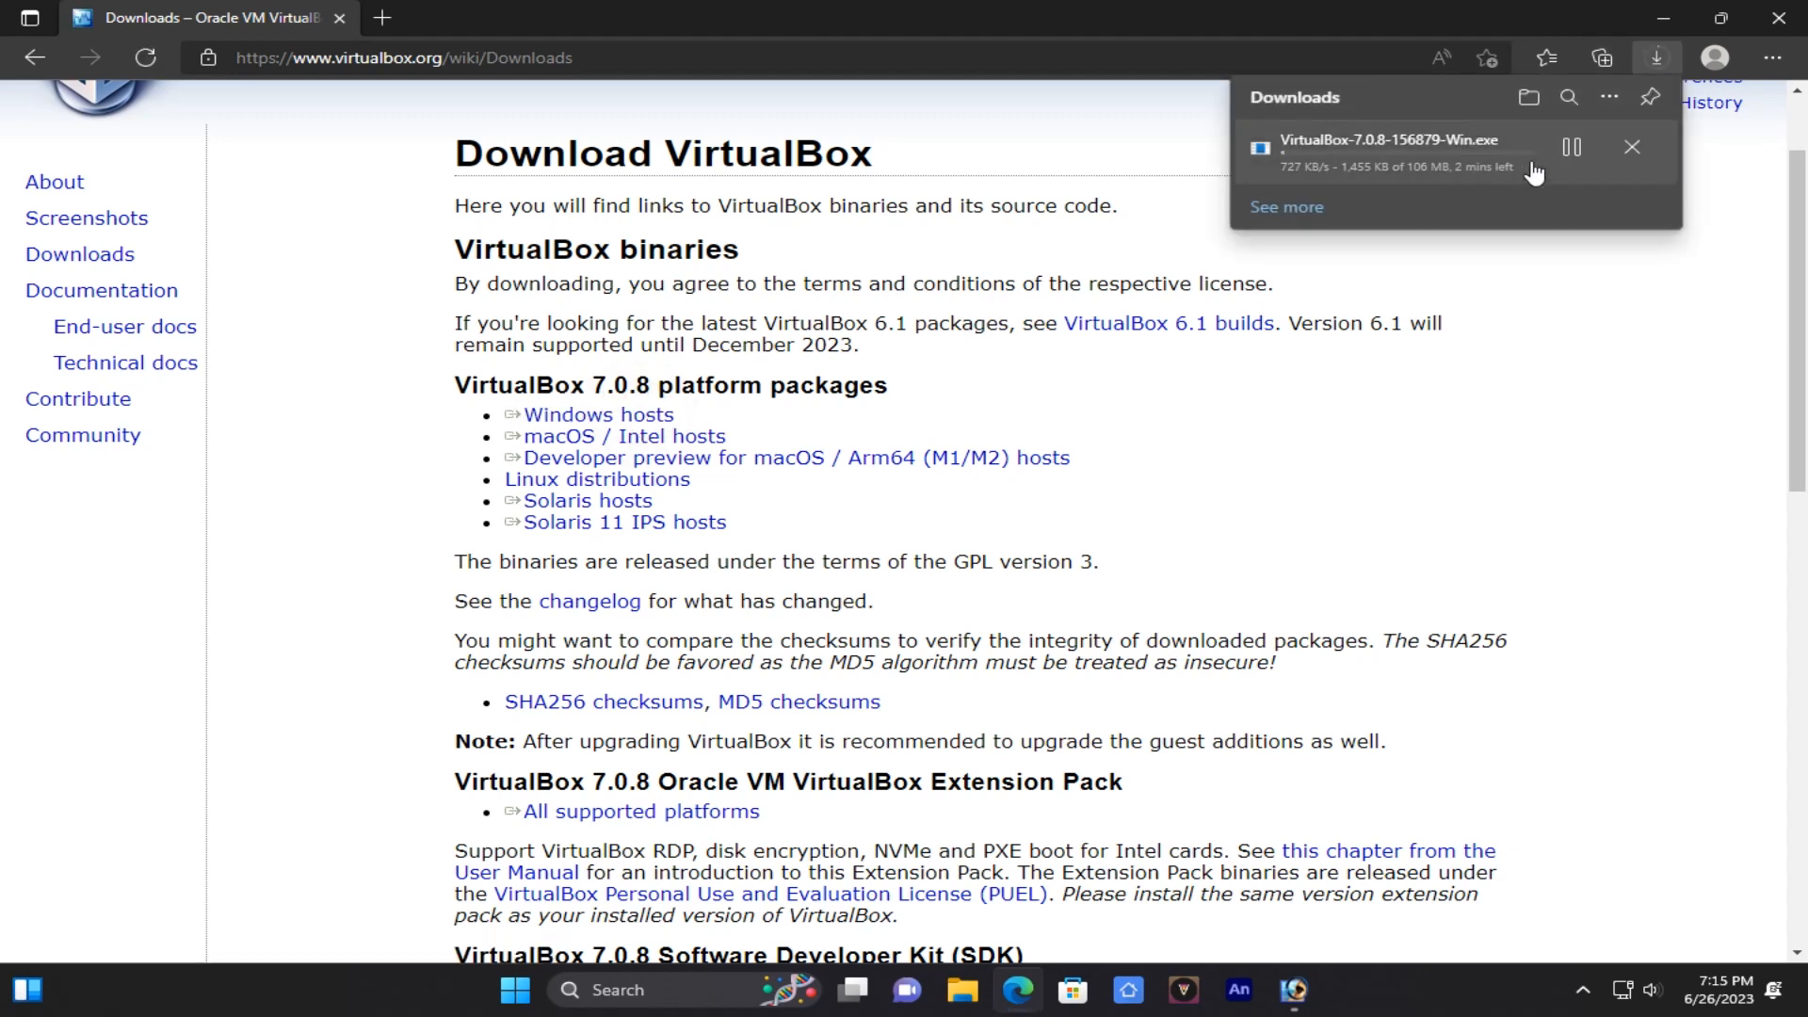
click(1632, 151)
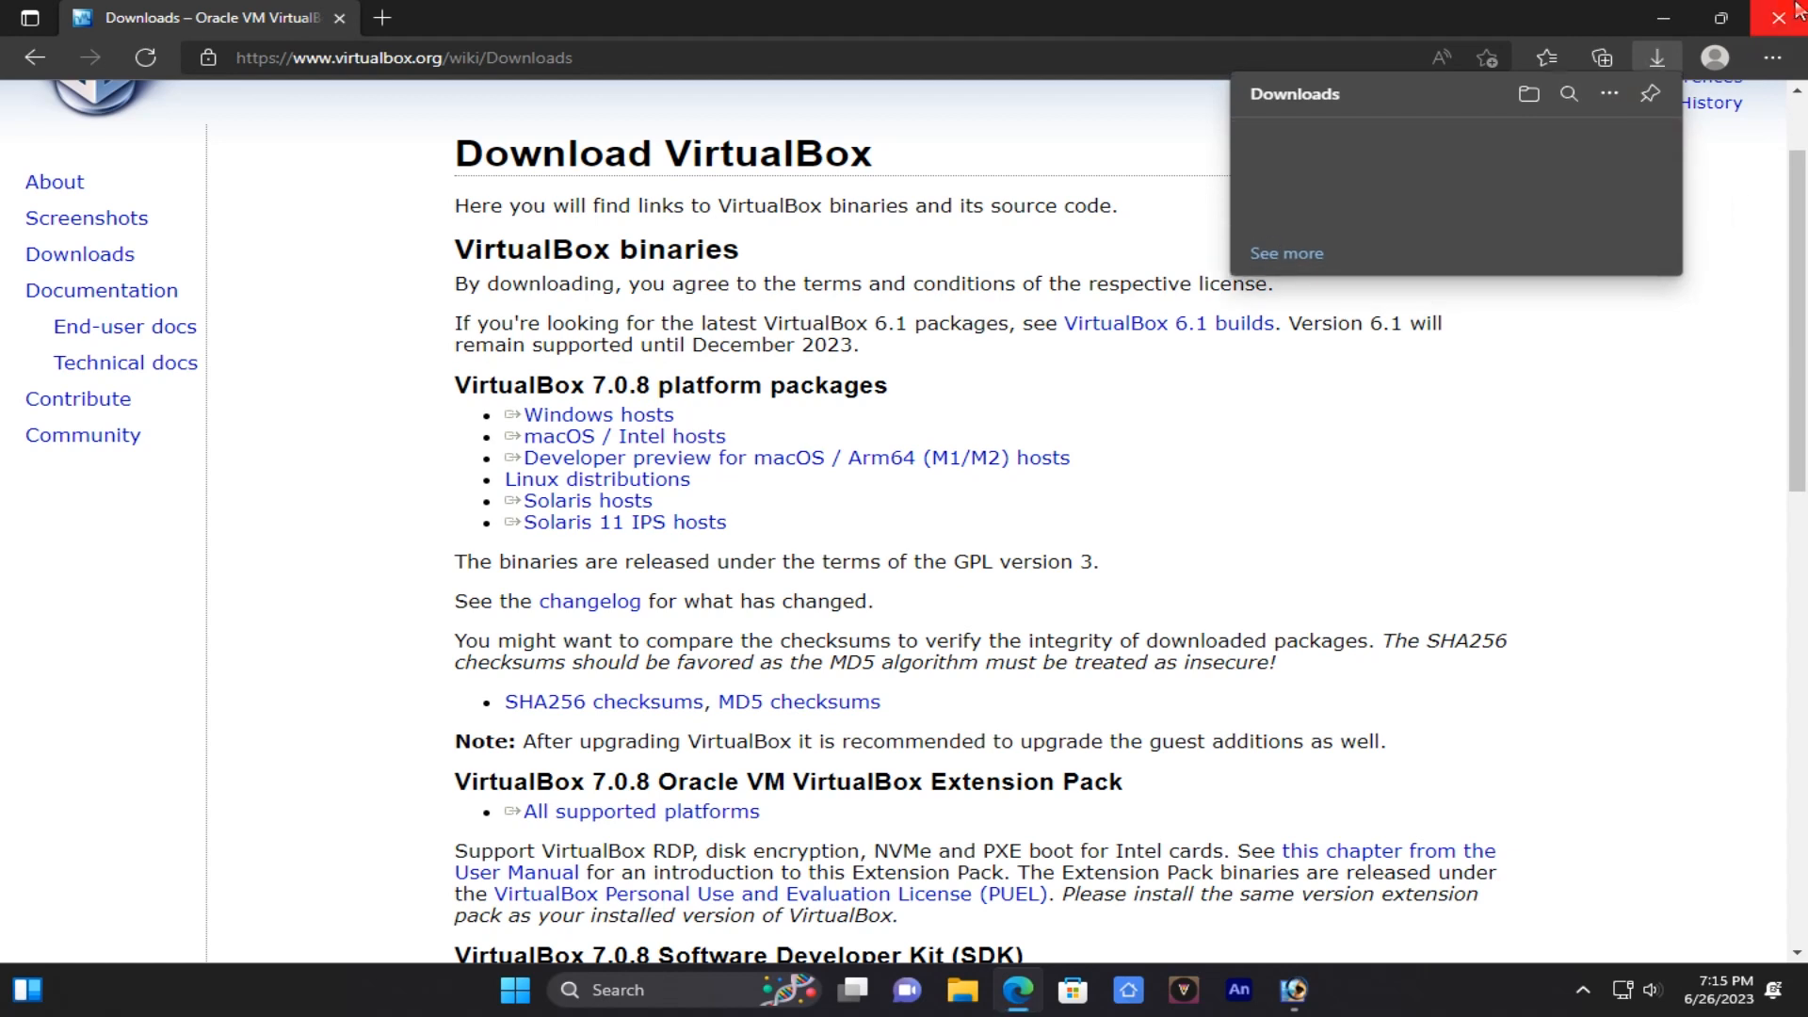
click(1778, 17)
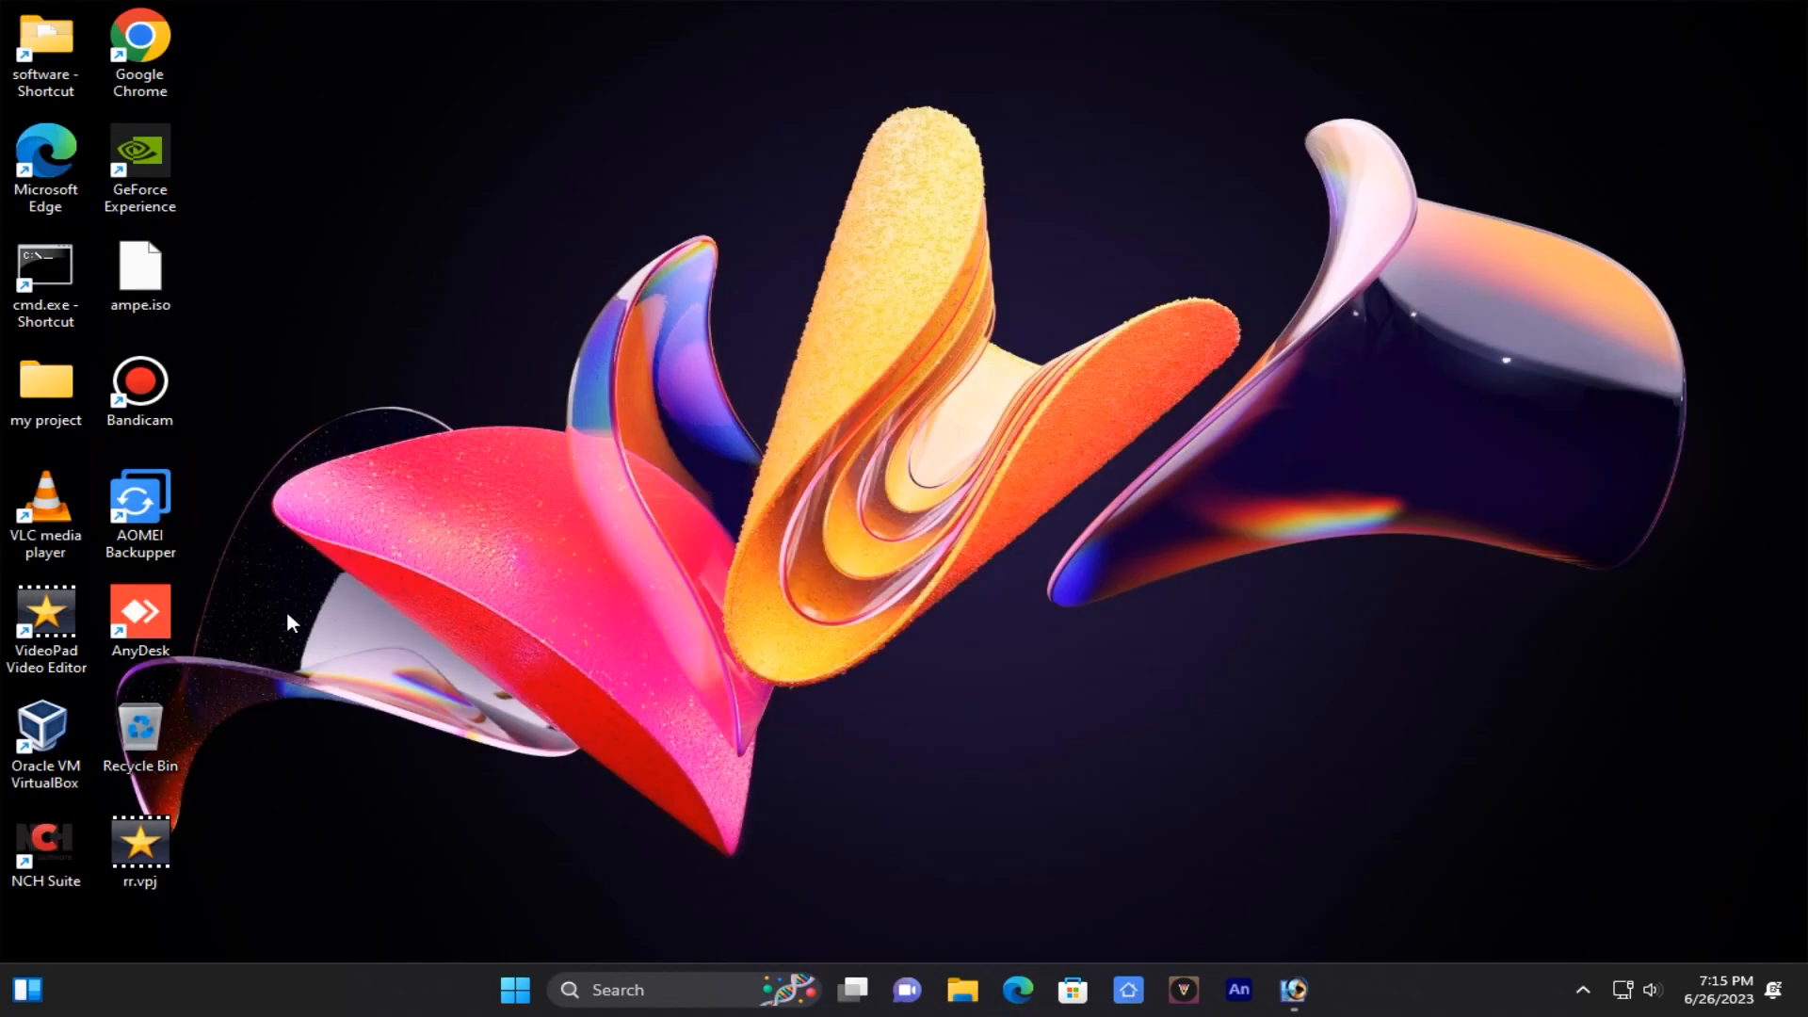
Move the Oracle VM VirtualBox shortcut beside Google Chrome on the desktop and launch VirtualBox from it.
drag(57, 725, 300, 85)
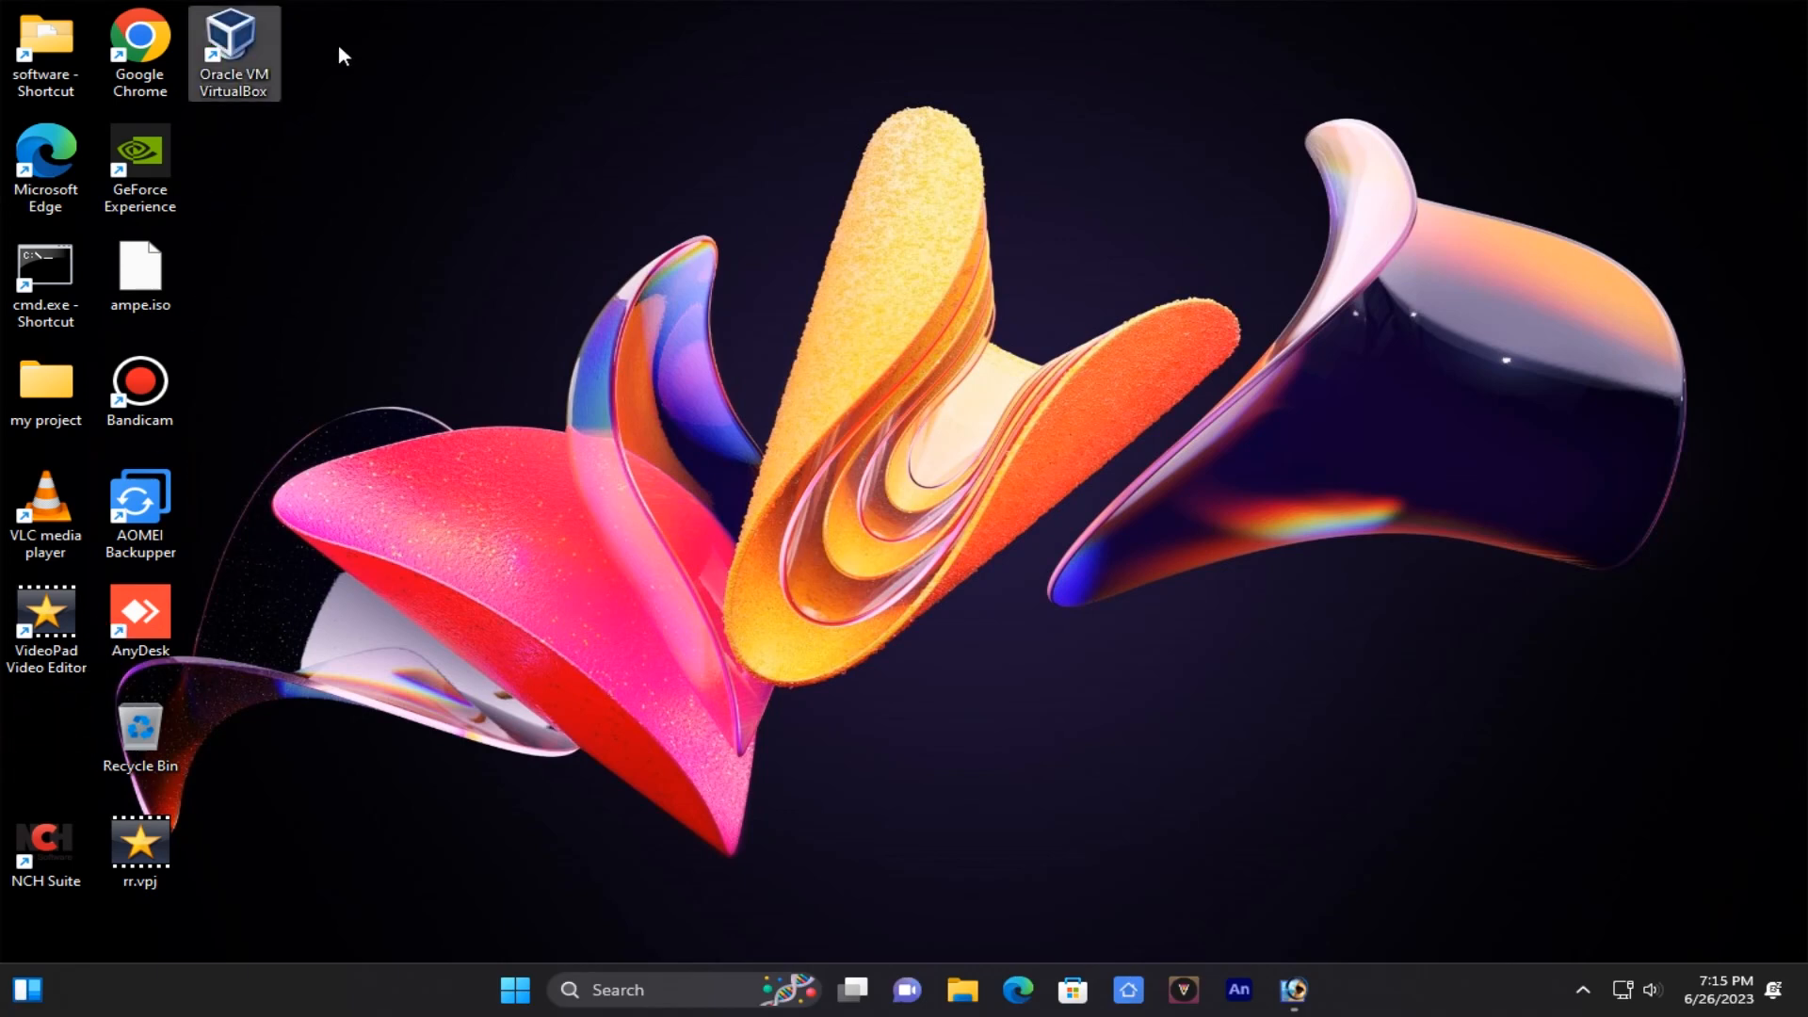
right_click(533, 90)
click(563, 120)
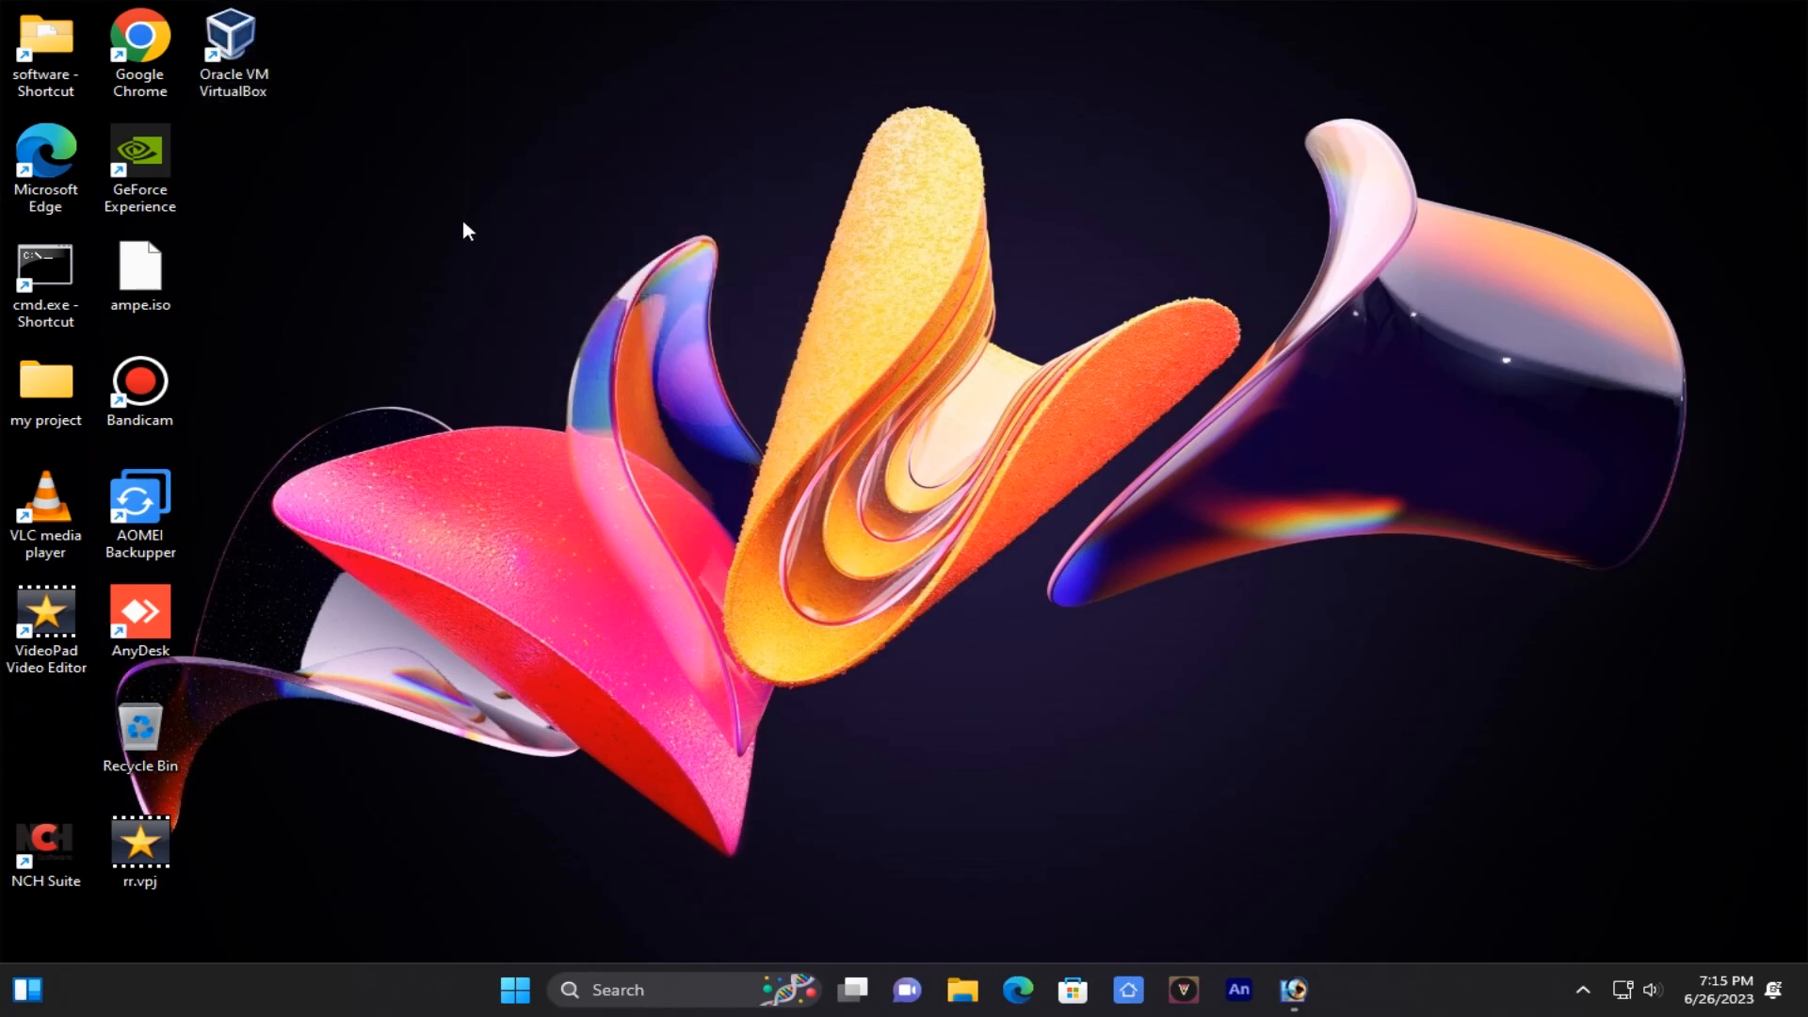
double_click(250, 39)
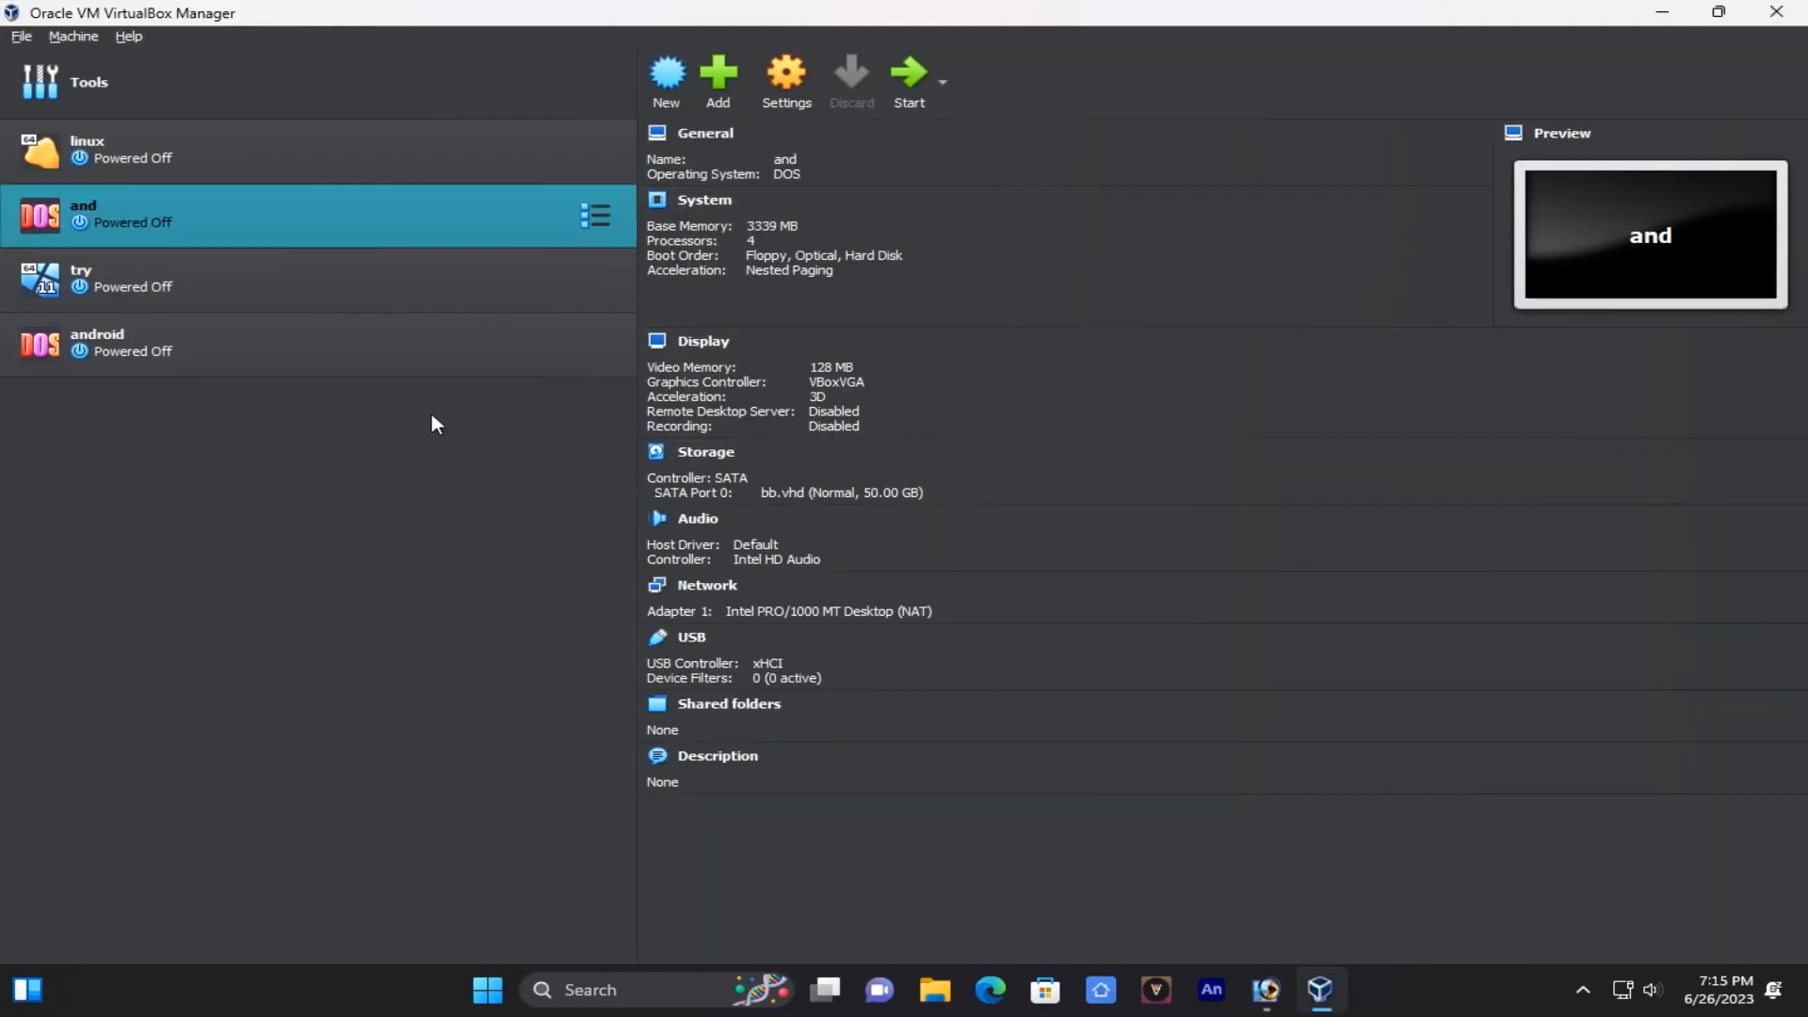
Start creating a new virtual machine, name it android1 and continue to the hardware settings.
click(680, 81)
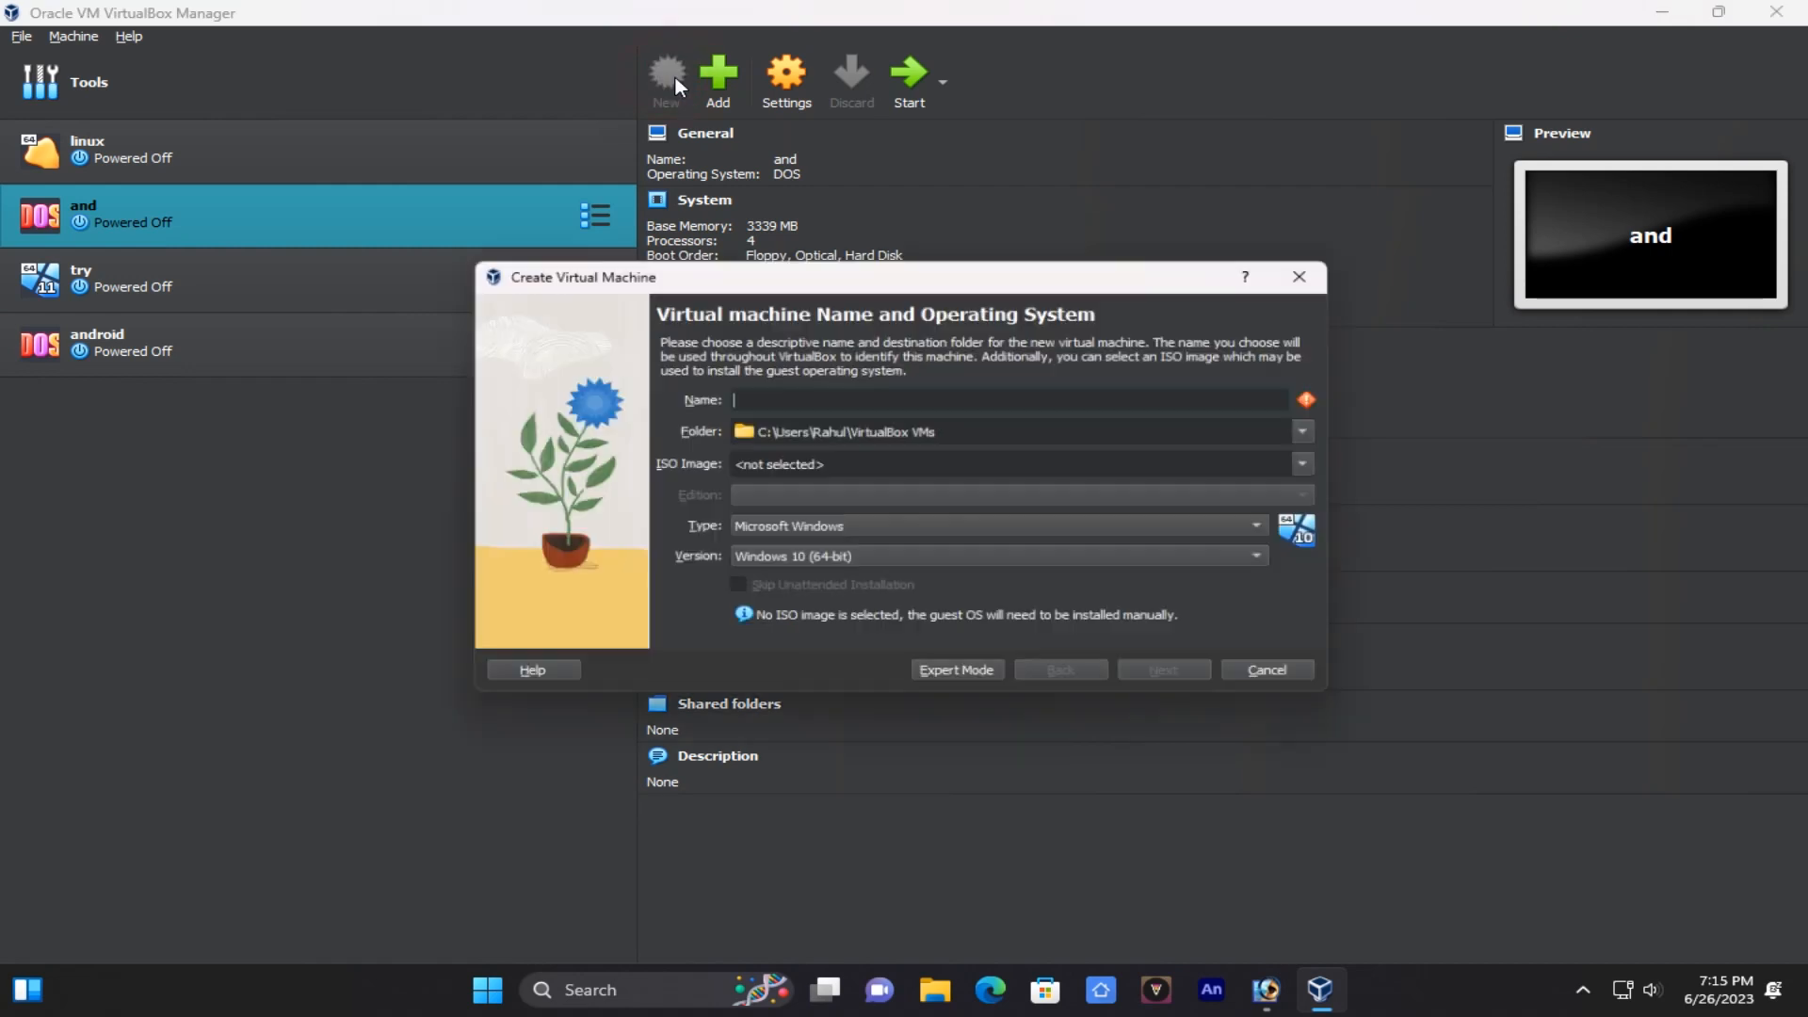
text(android)
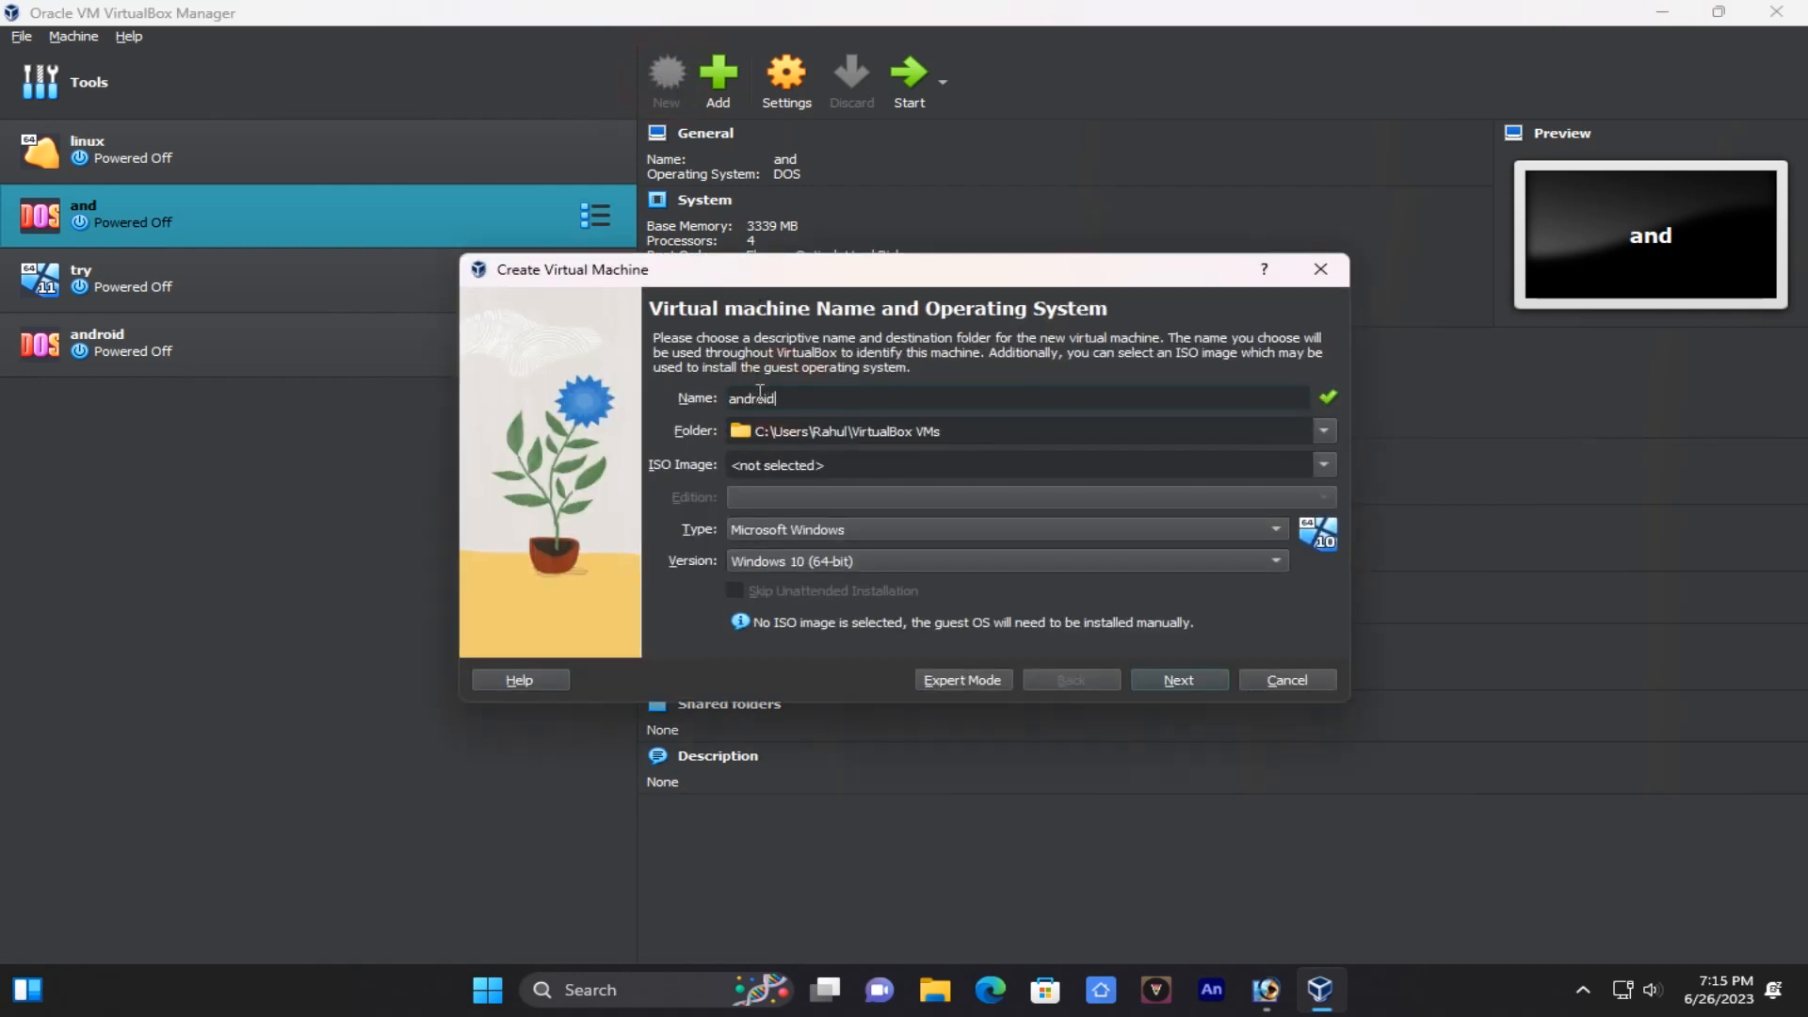
click(1162, 676)
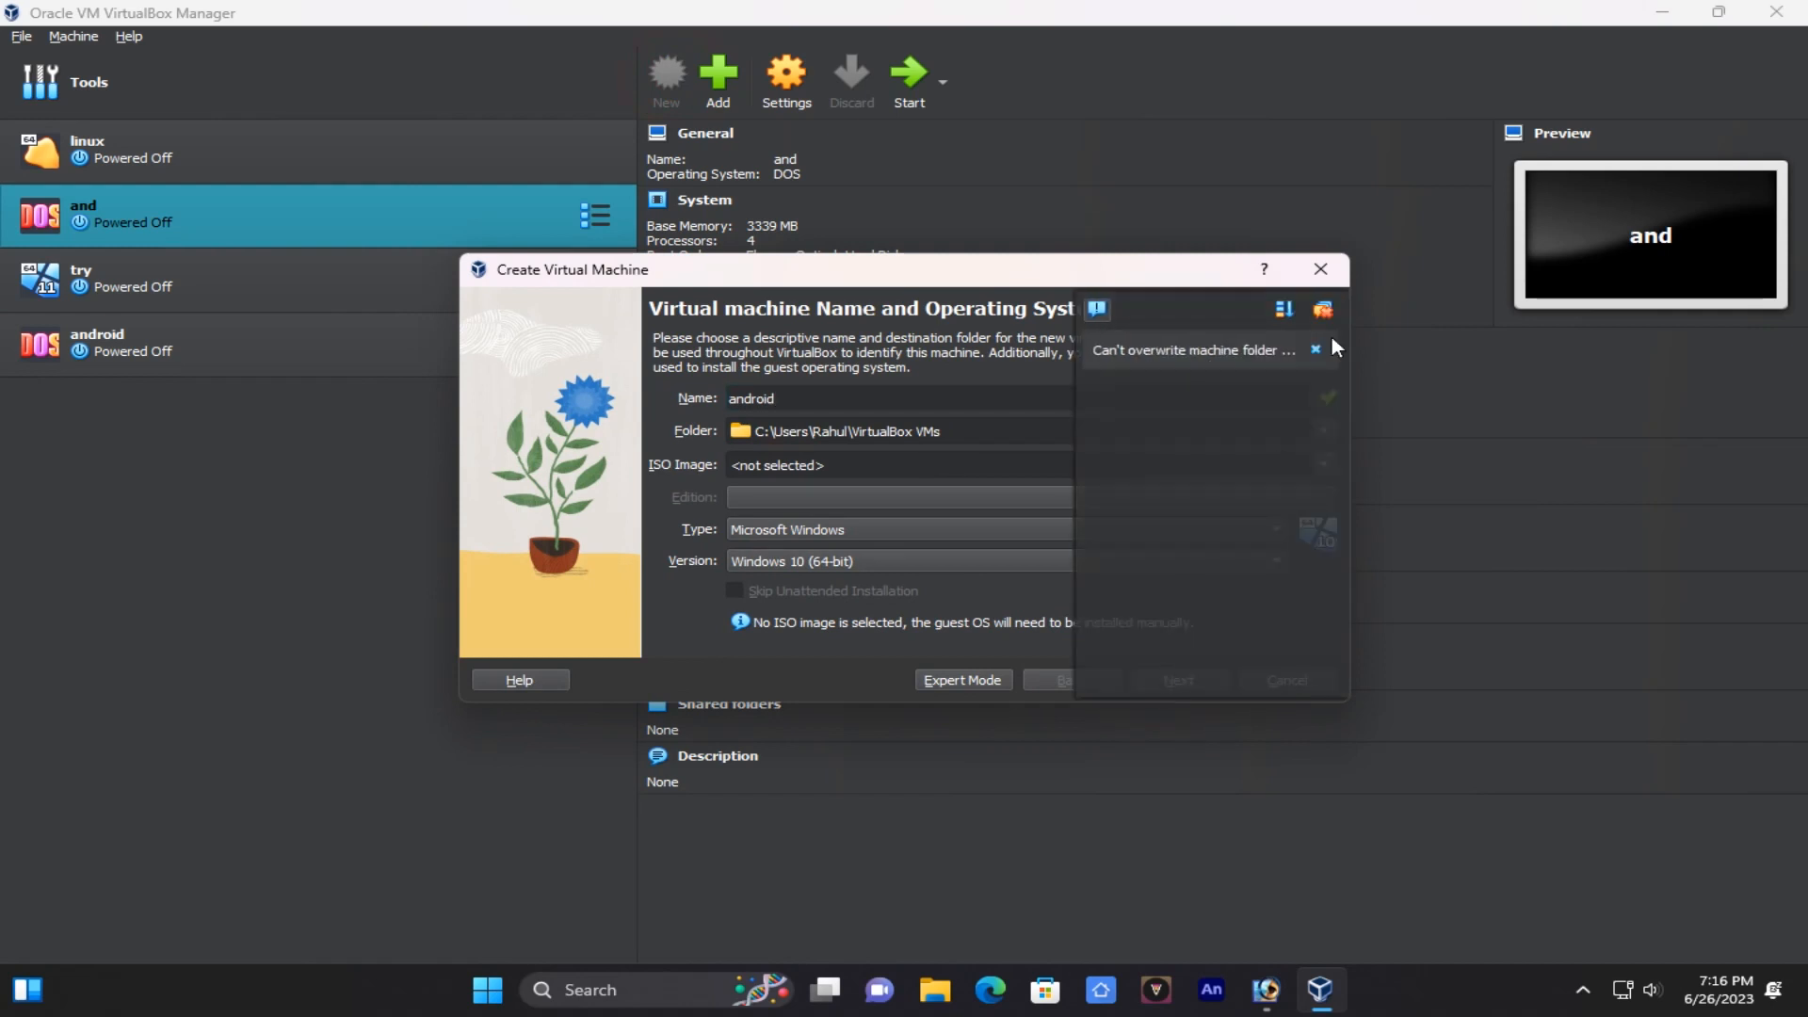
click(1324, 307)
click(907, 393)
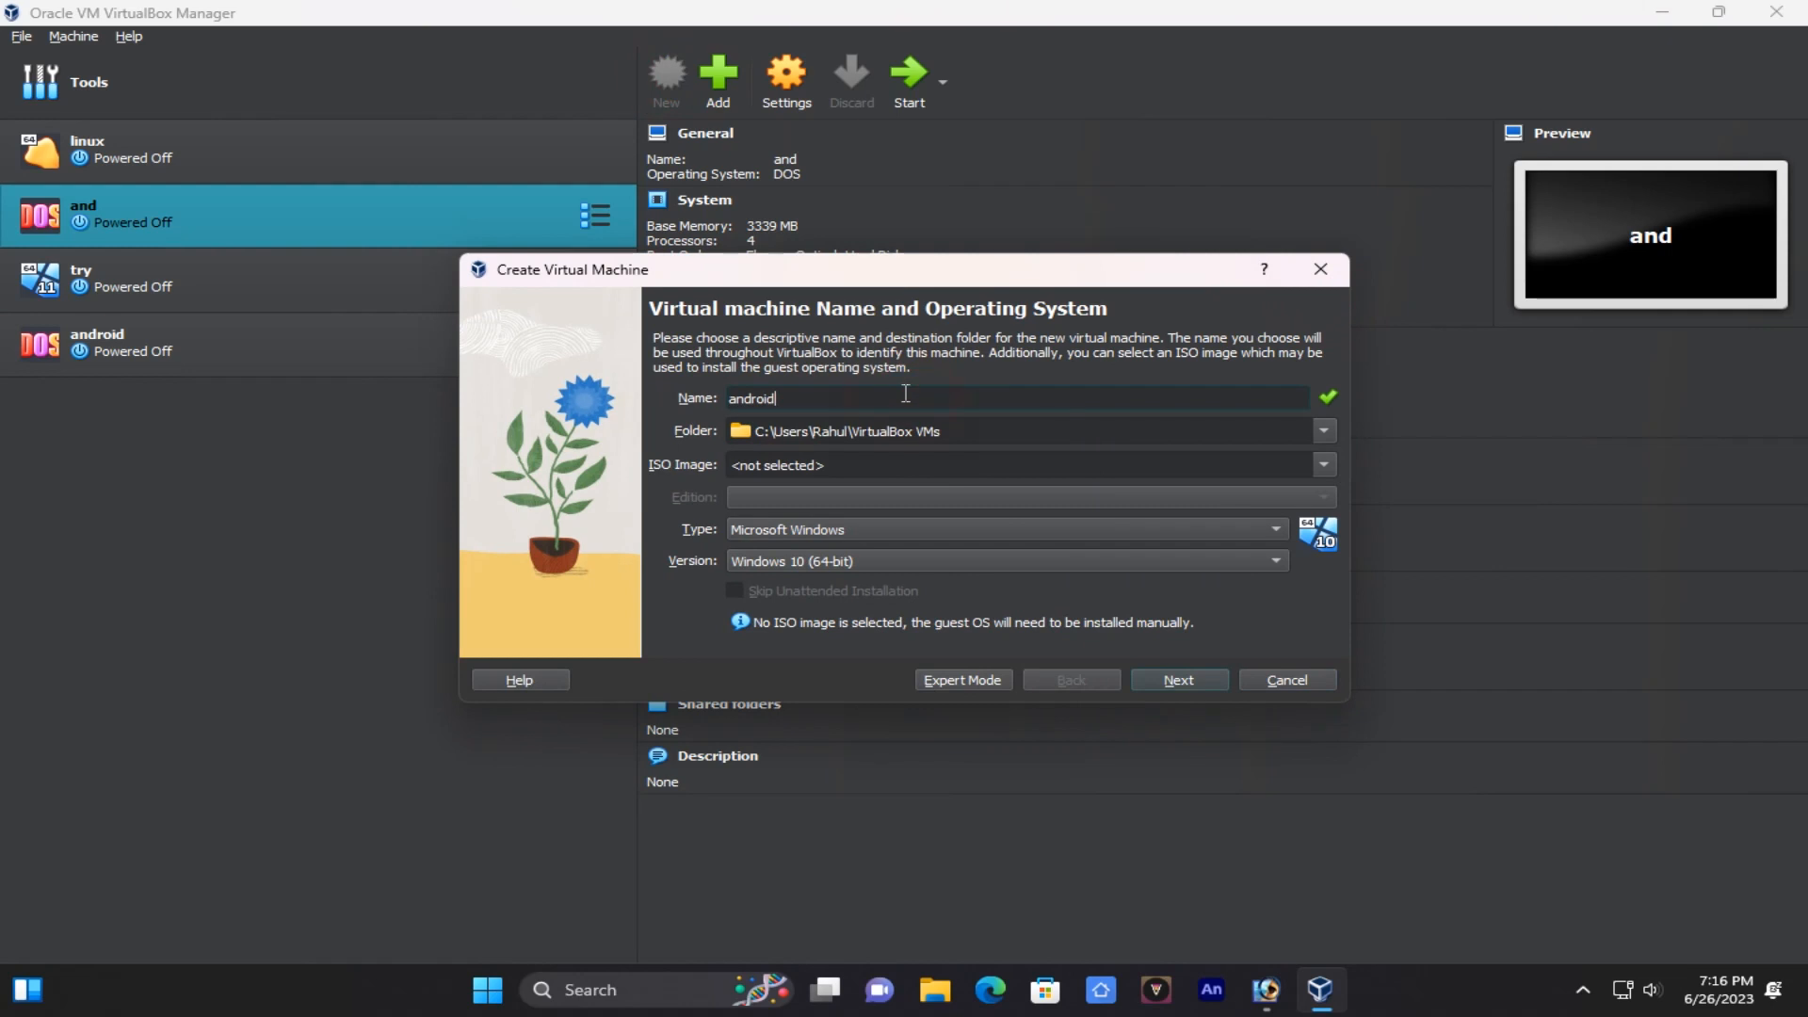
click(1201, 681)
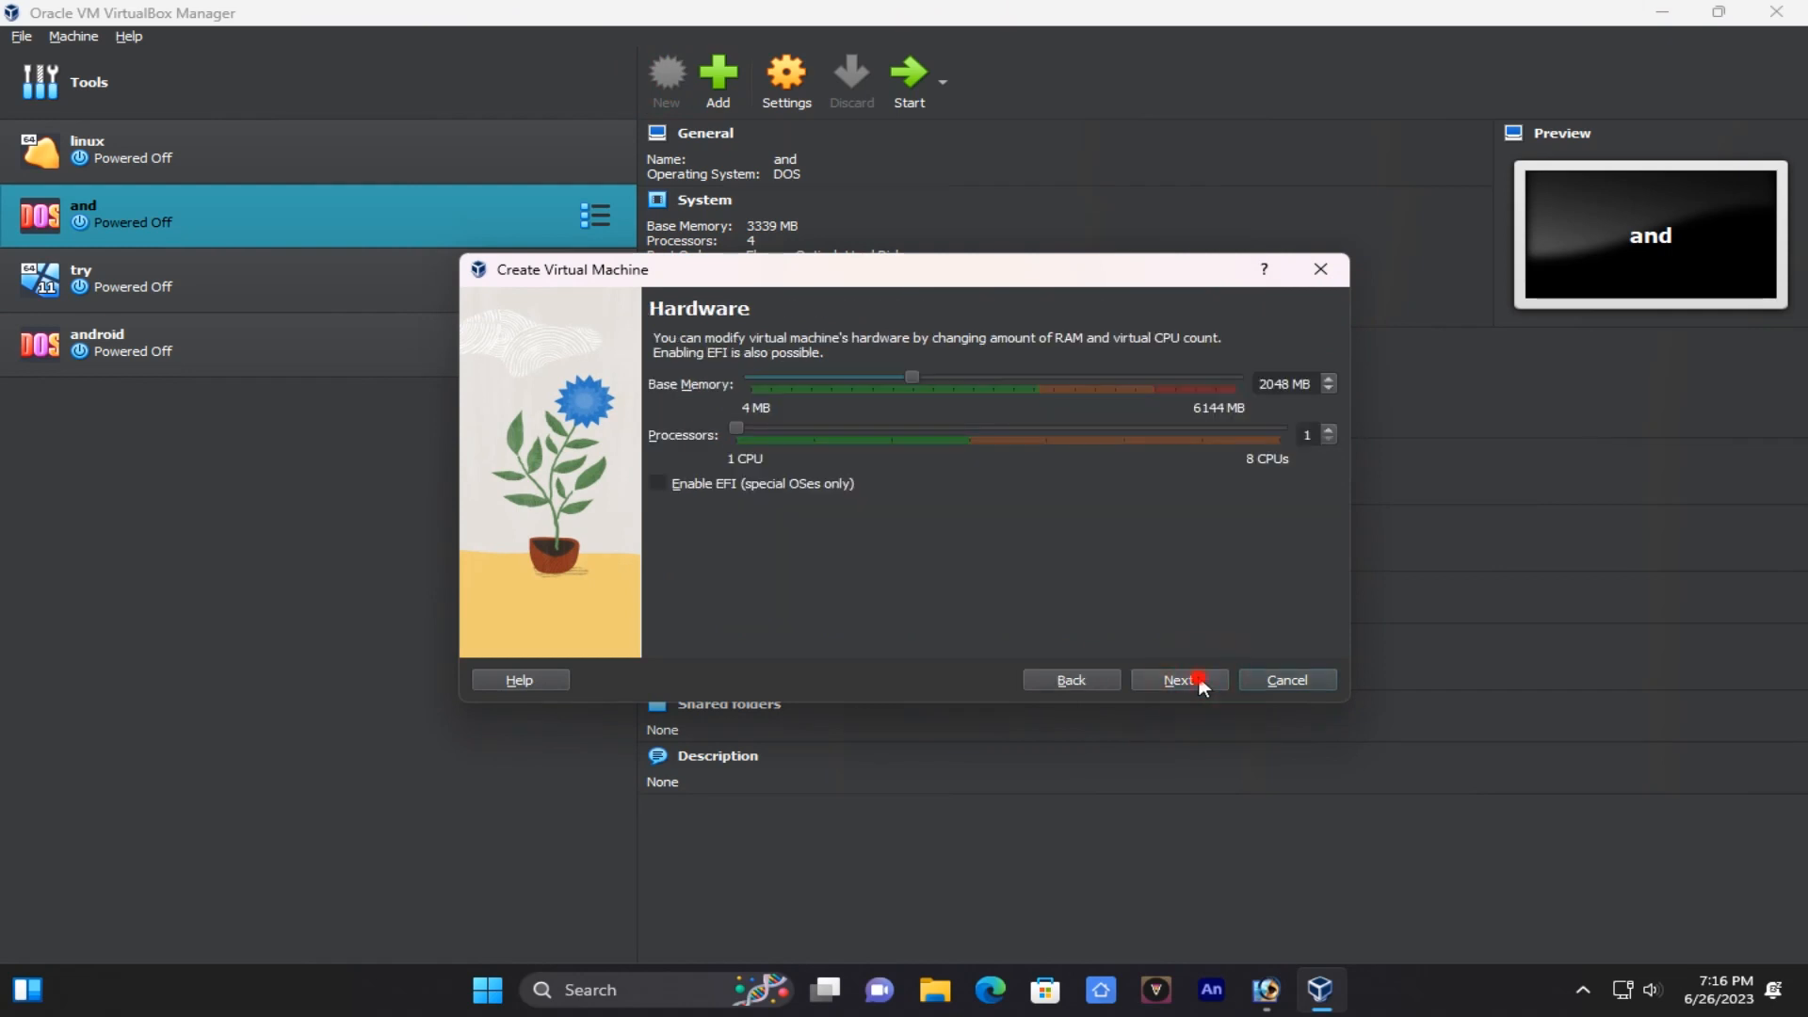
Accept the default hardware, set the new virtual hard disk size to 26.38 GB and finish creating the machine.
click(1198, 678)
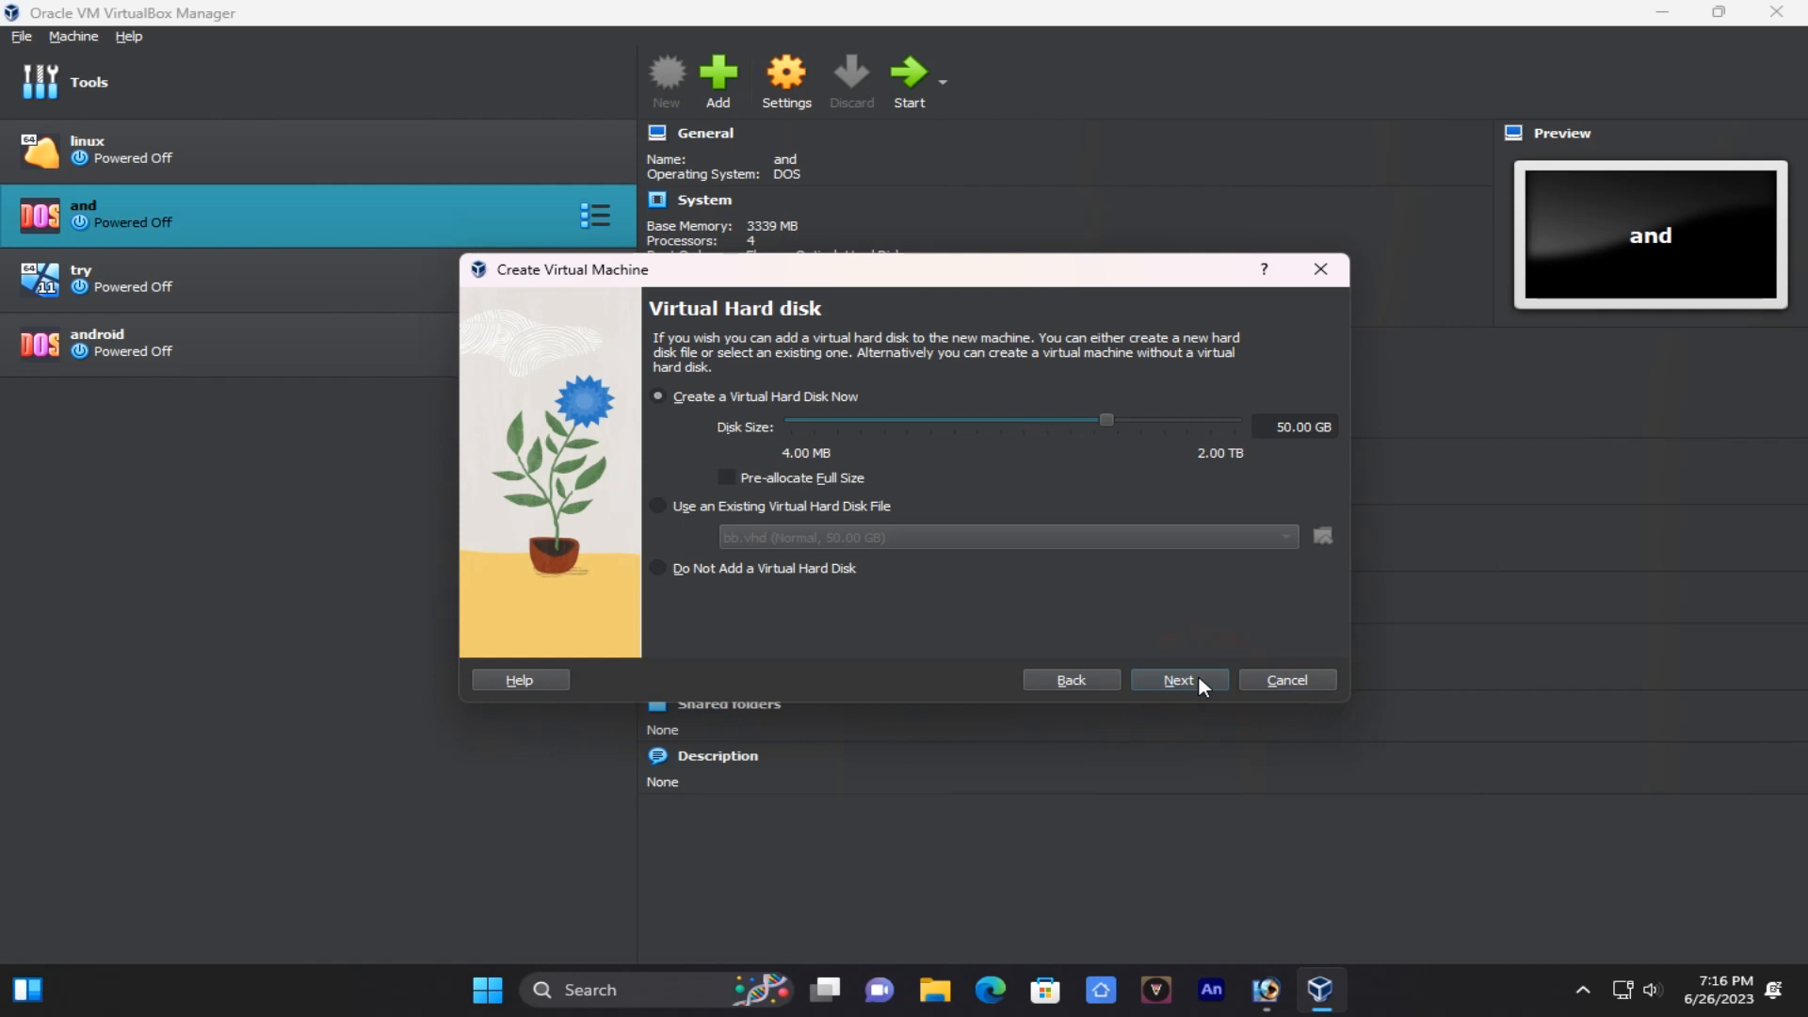
mouse_move(1115, 423)
mouse_down()
mouse_move(1059, 426)
mouse_move(1088, 422)
mouse_up()
click(1179, 680)
click(1179, 680)
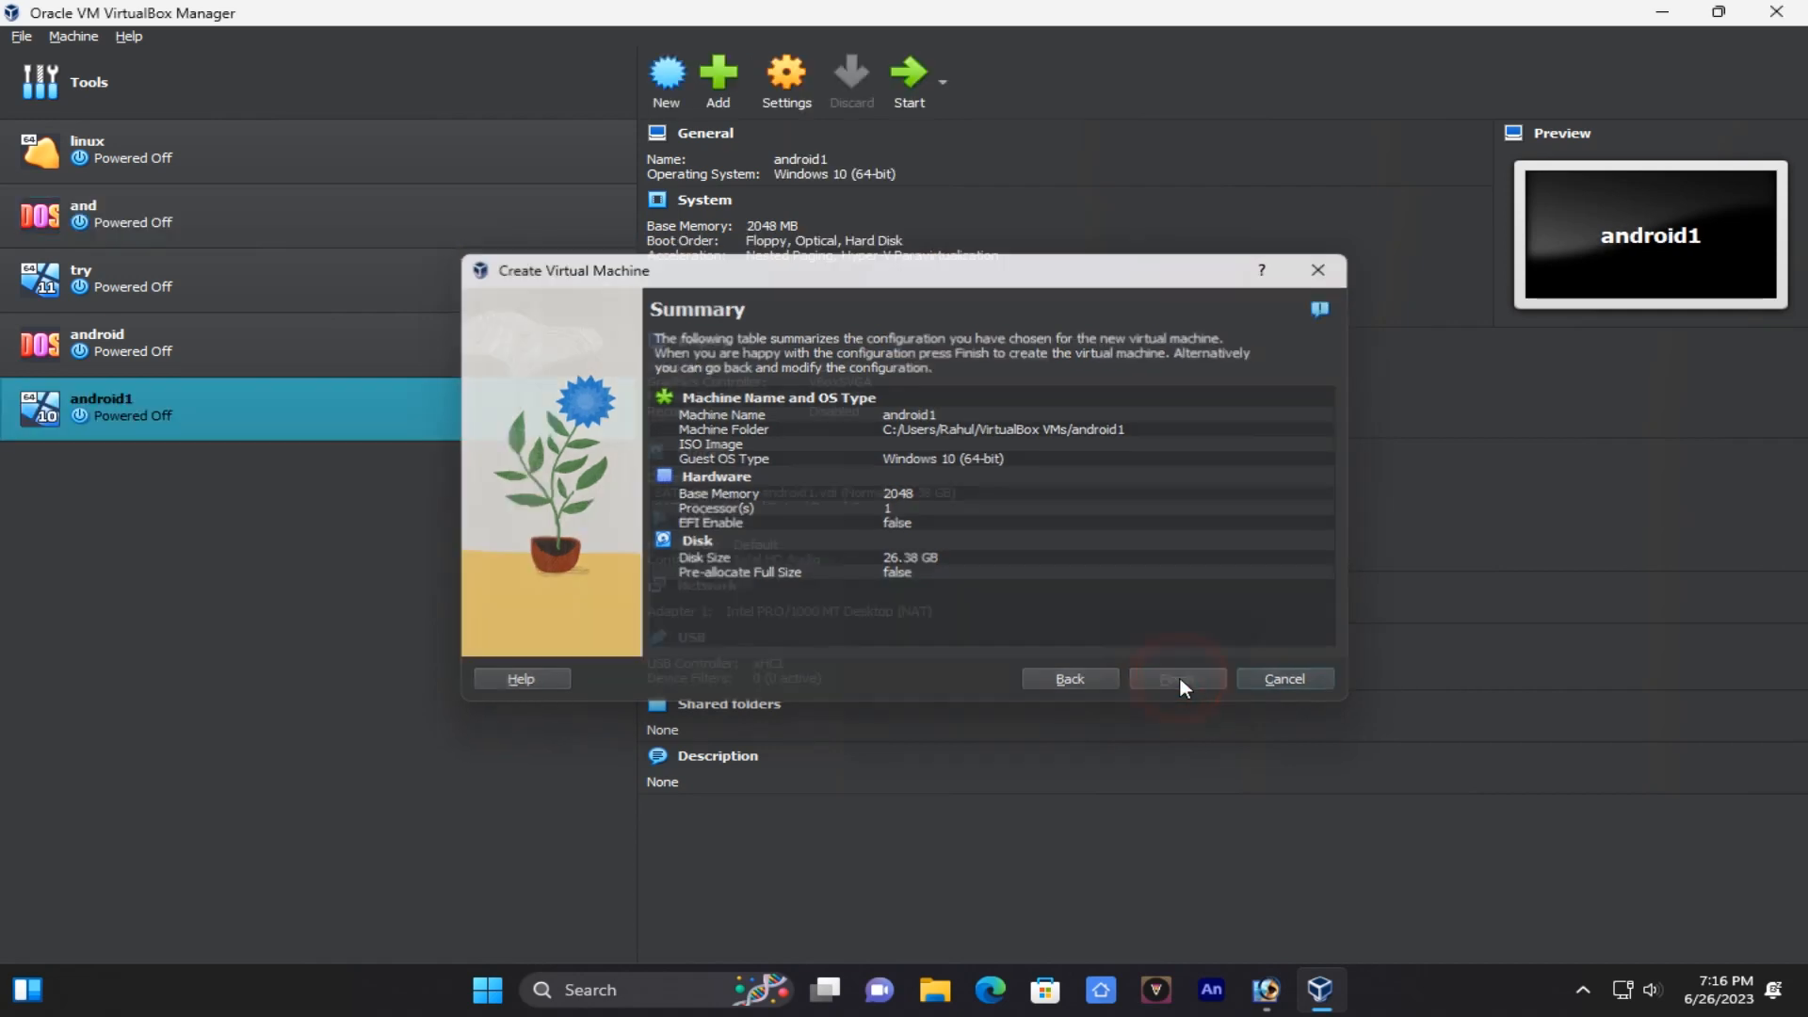
In the android1 machine's general settings, set the operating system type to Other with version DOS.
click(810, 94)
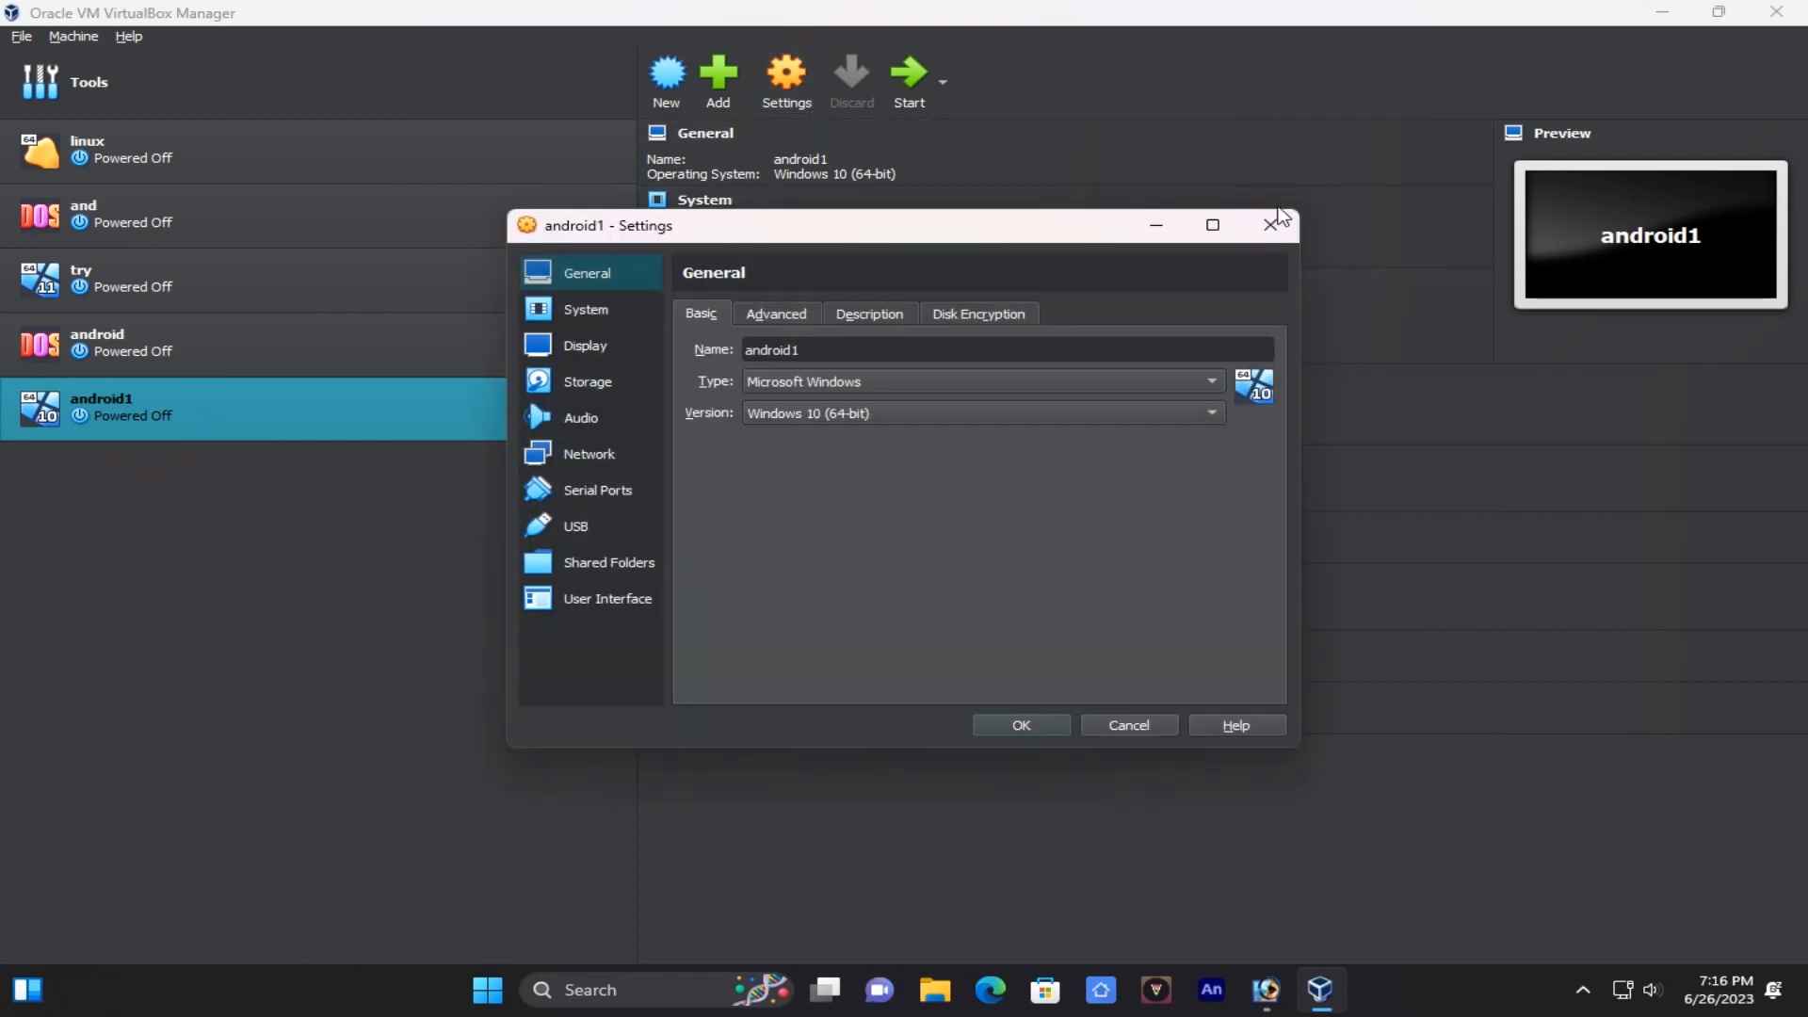
click(1270, 225)
right_click(198, 404)
click(262, 414)
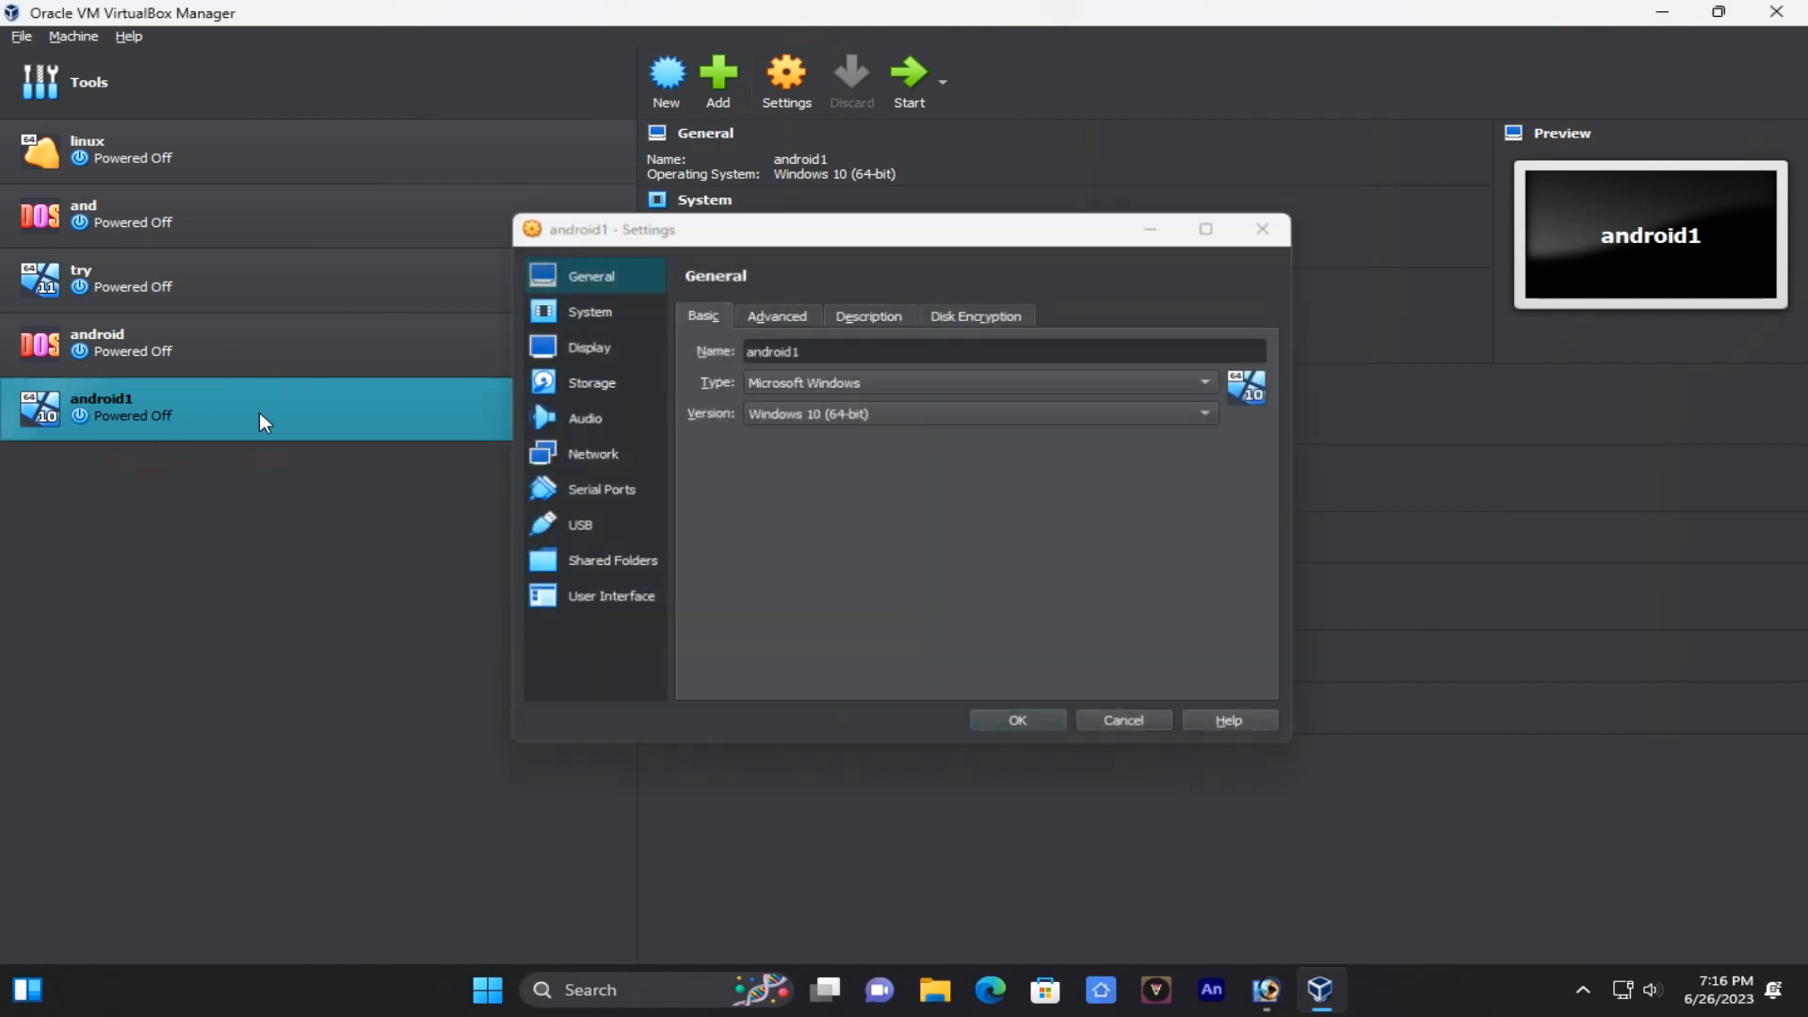
click(608, 273)
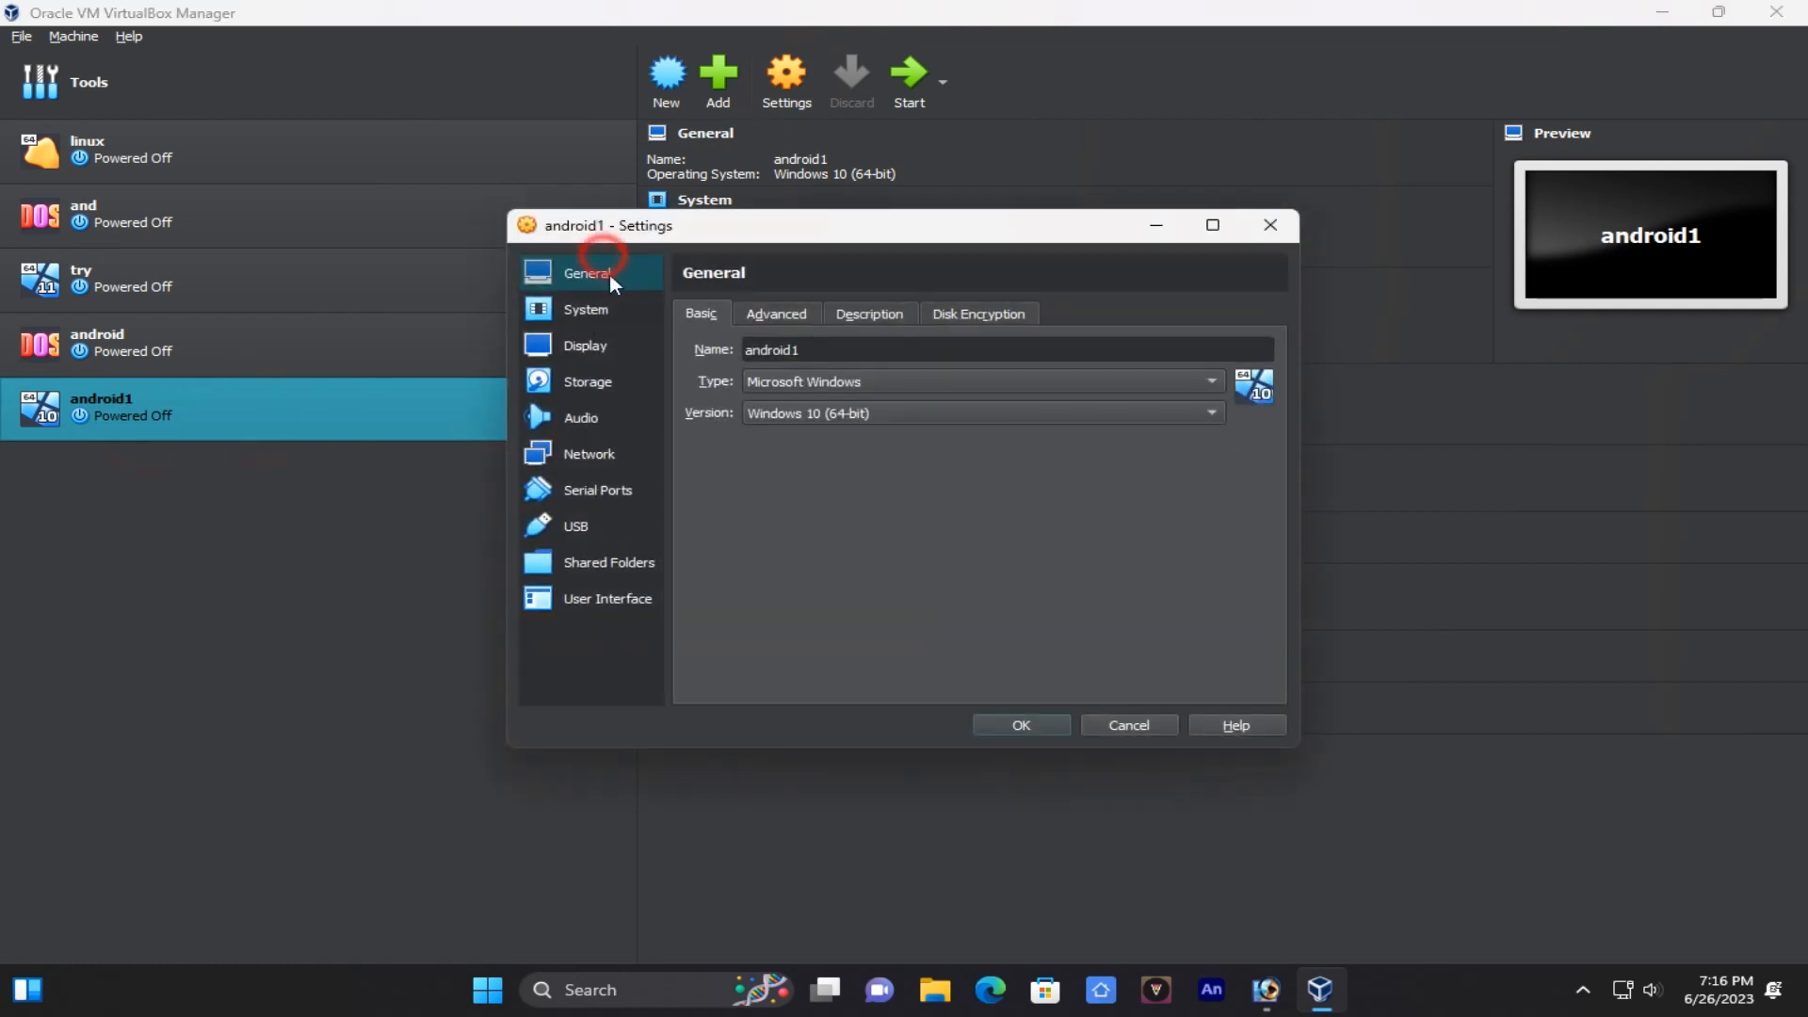
click(791, 383)
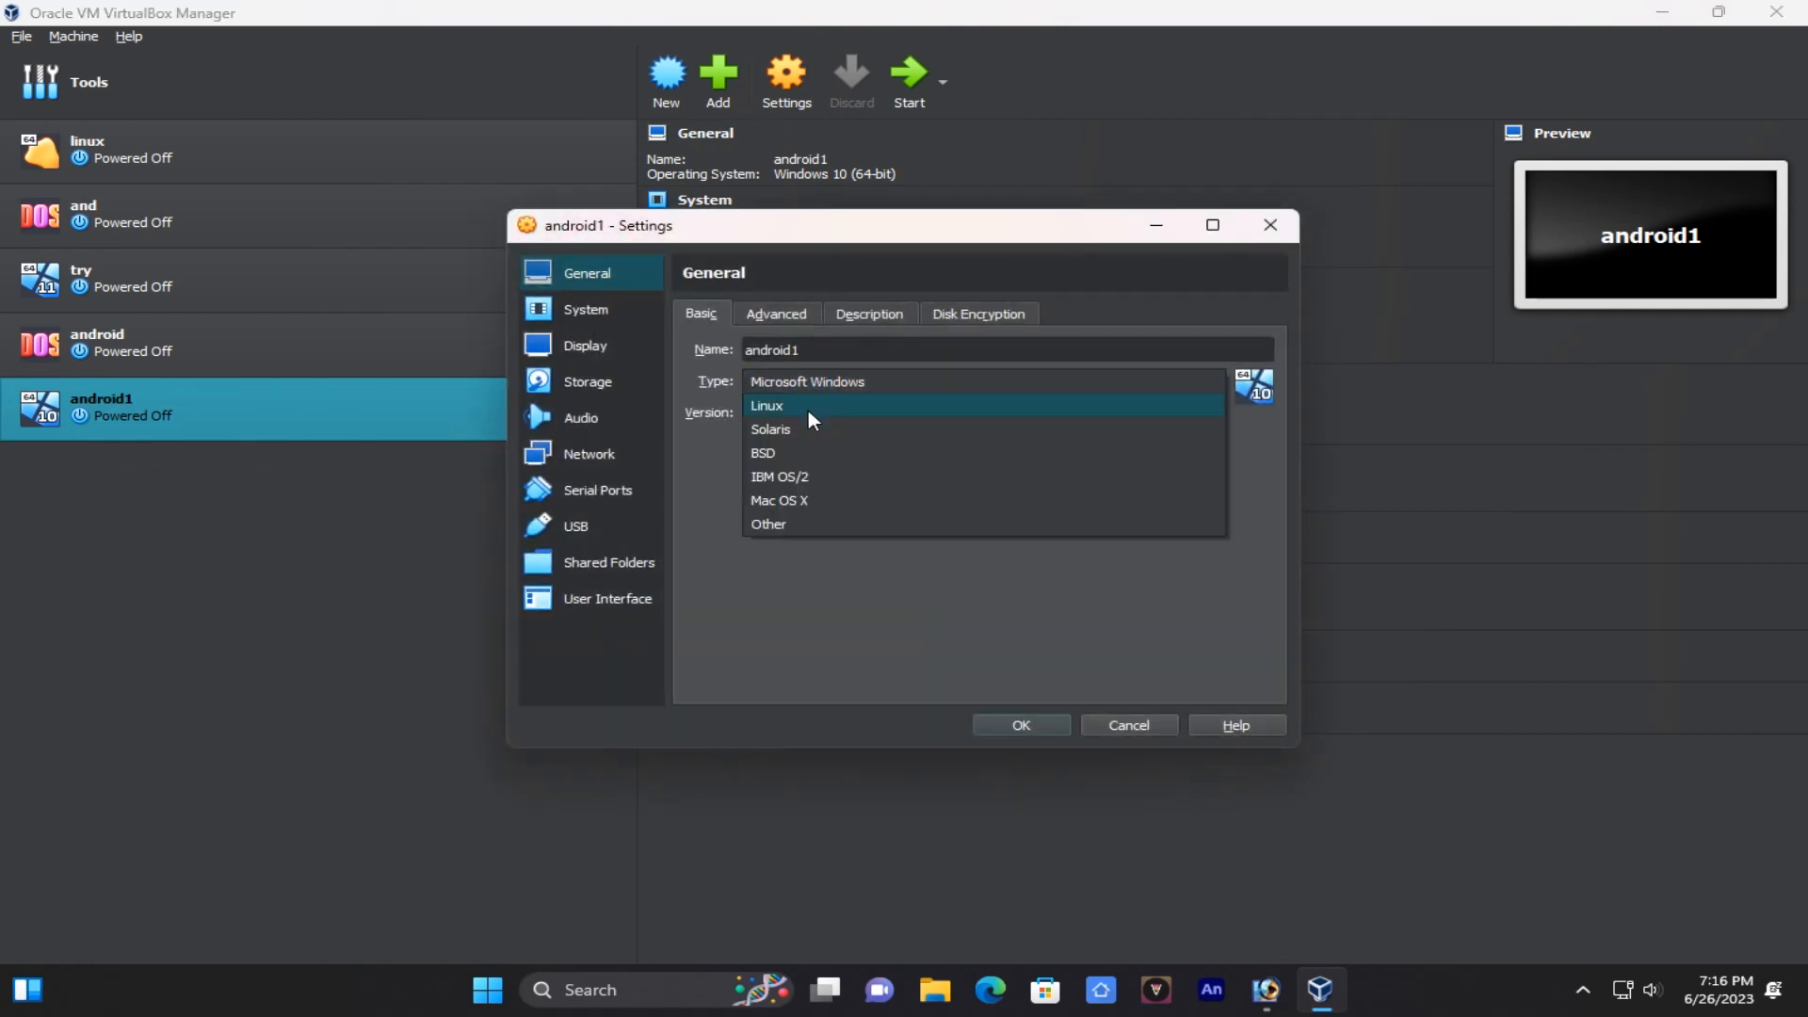
click(808, 406)
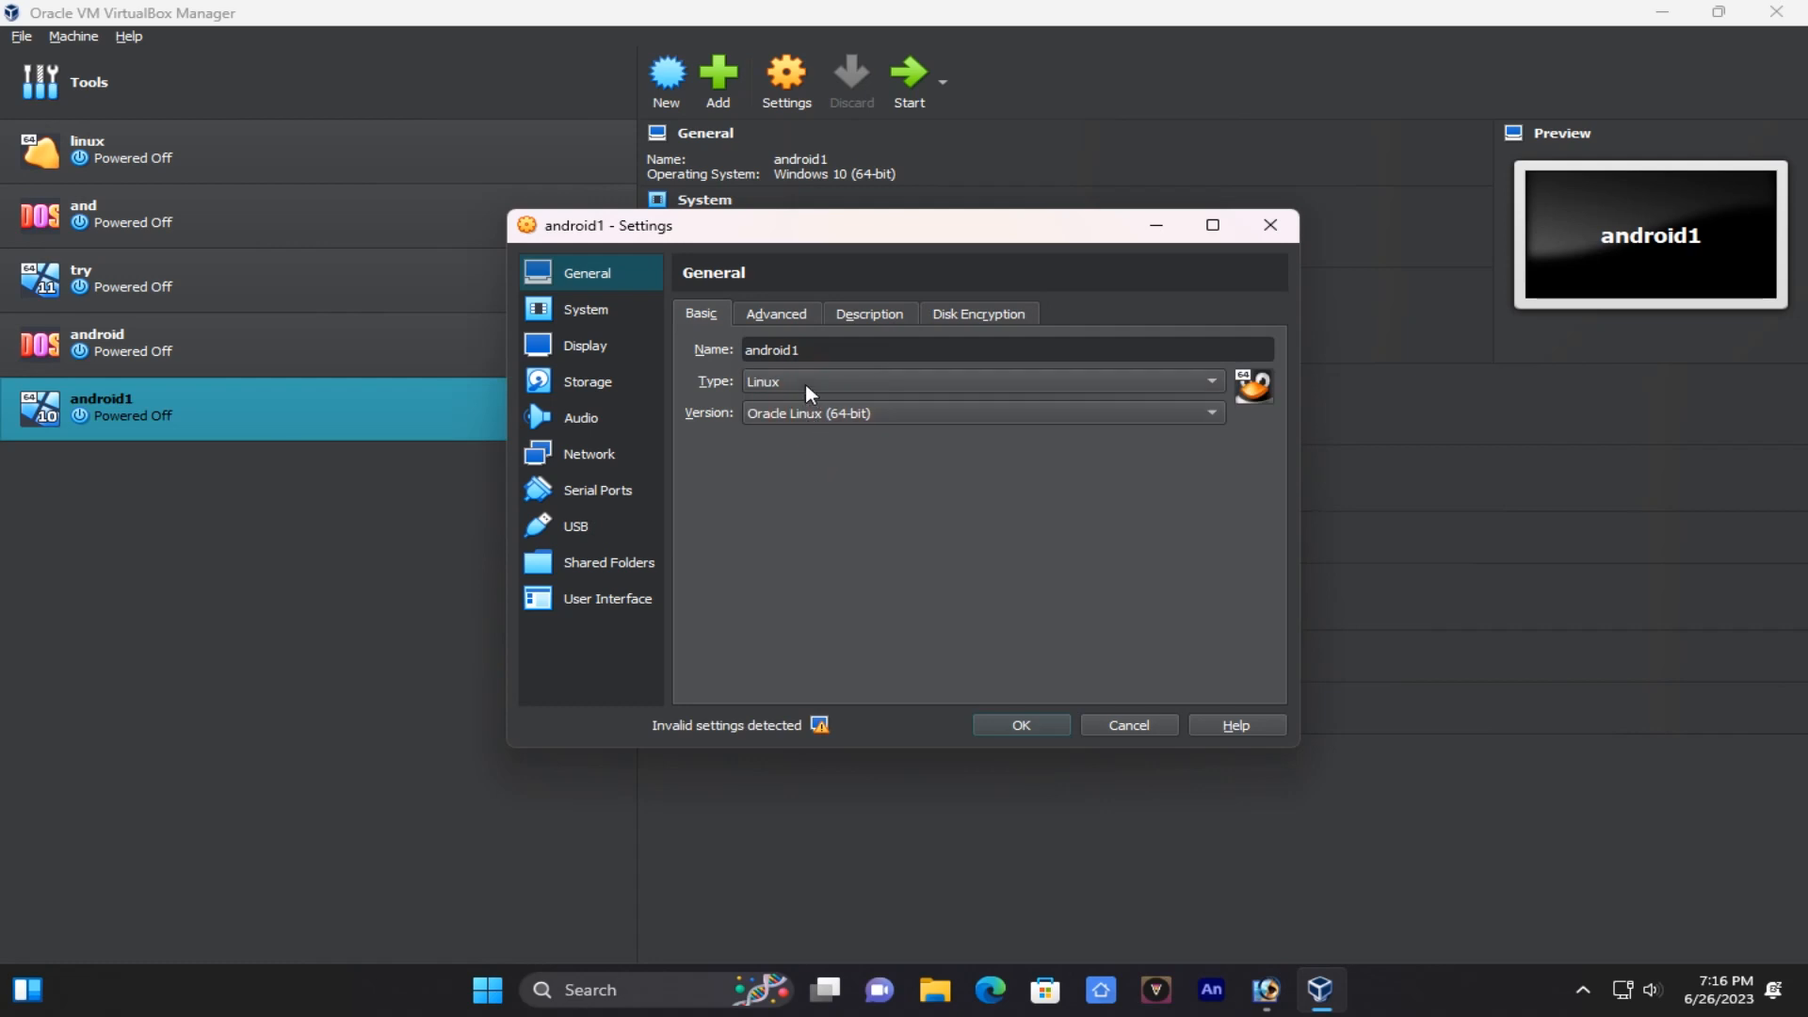
click(805, 384)
click(790, 502)
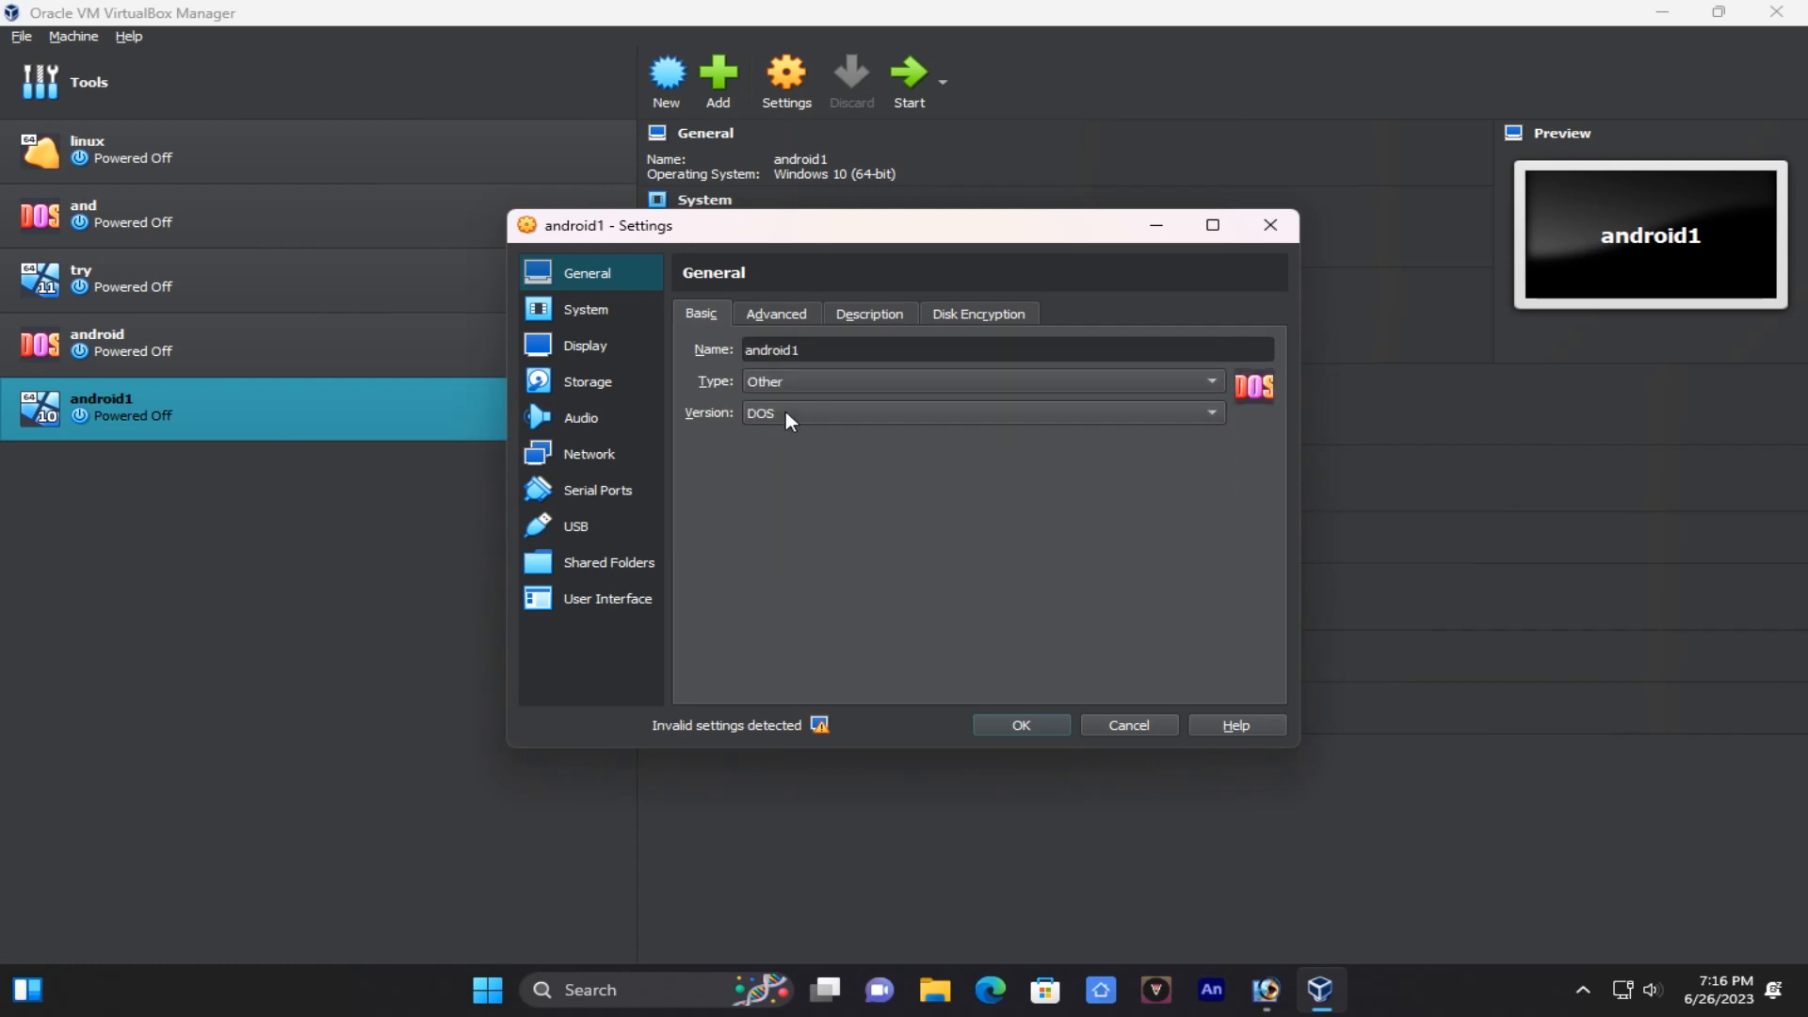
click(778, 315)
click(834, 384)
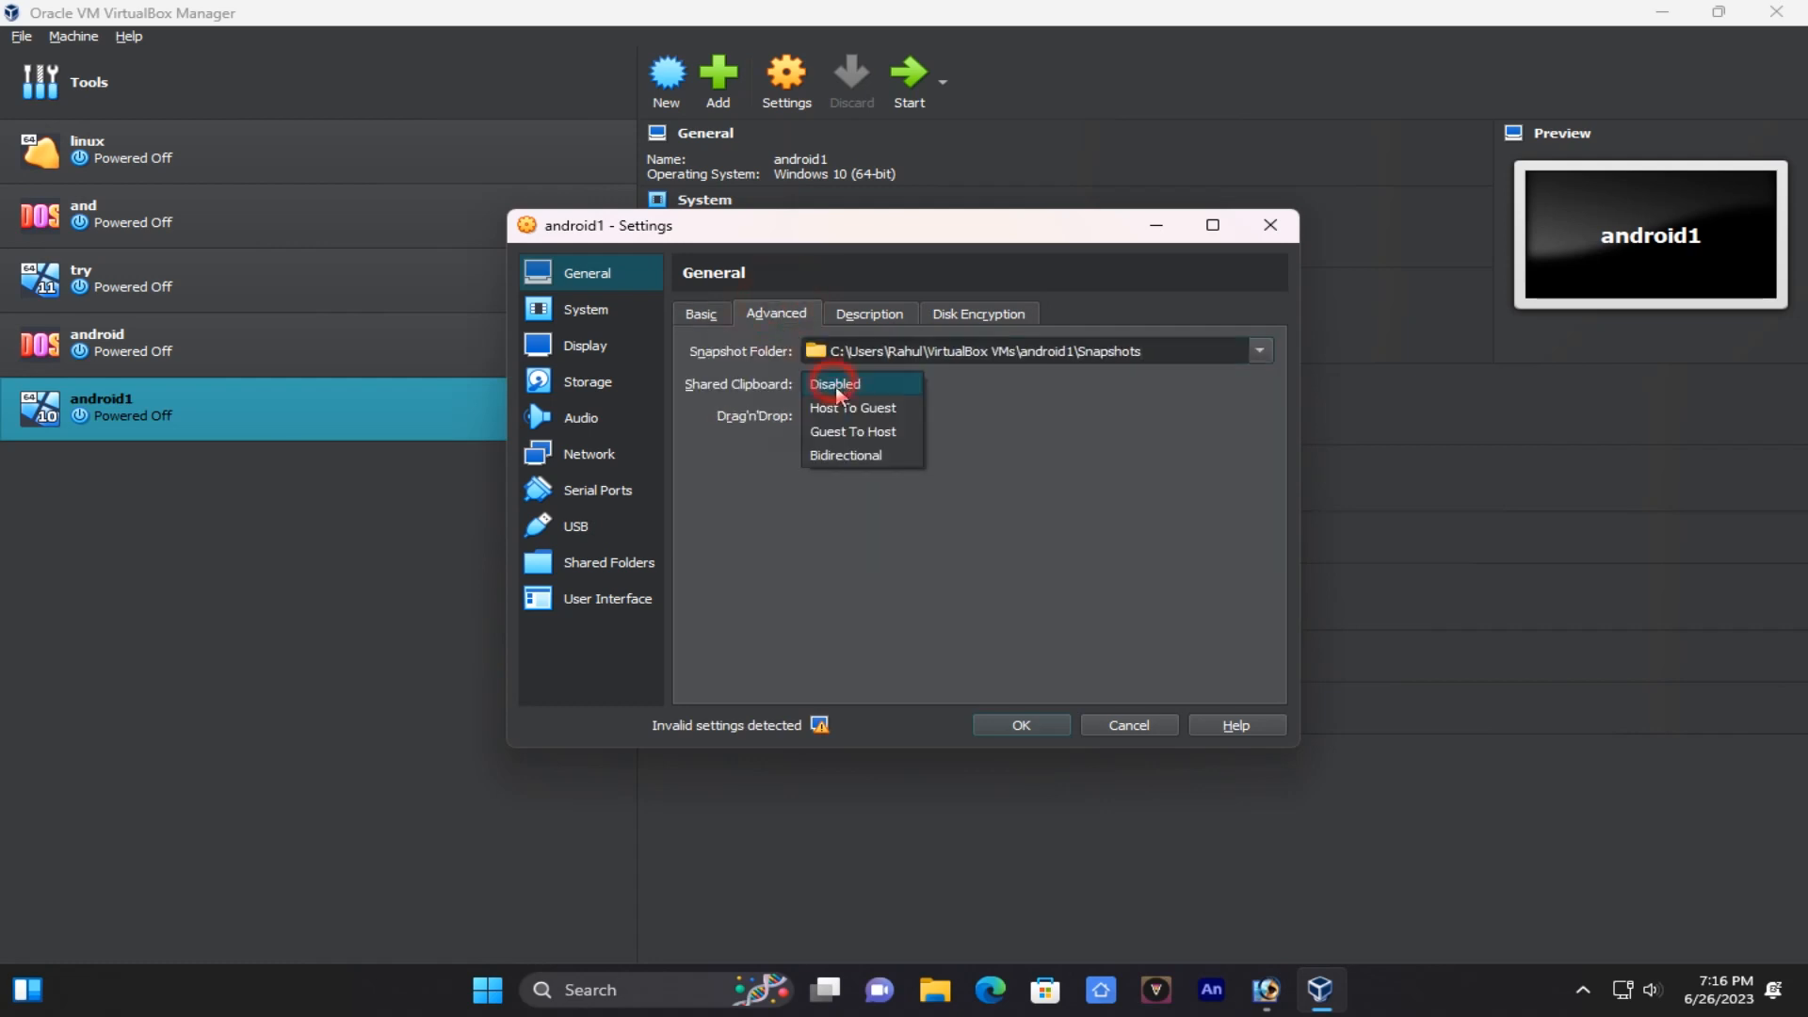
click(782, 512)
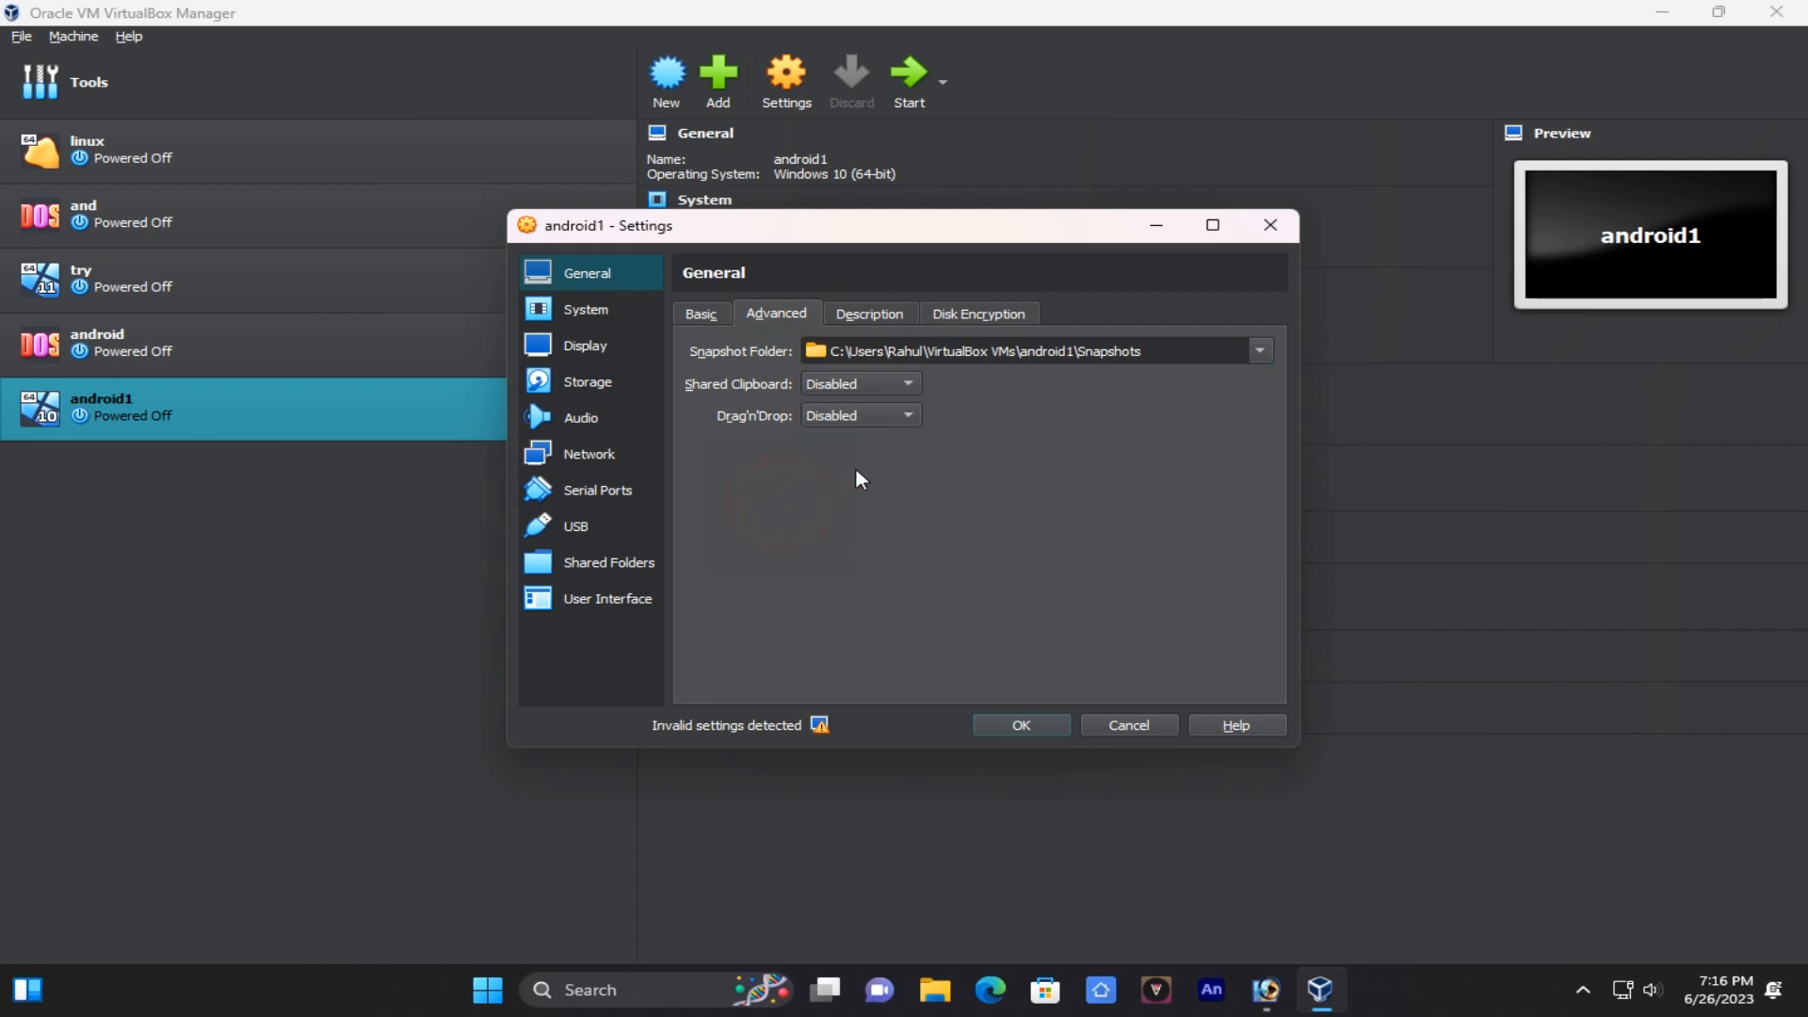
click(871, 316)
click(953, 319)
In the android1 system settings, set the base memory to 3604 MB, assign 4 processors and enable PAE/NX.
click(584, 310)
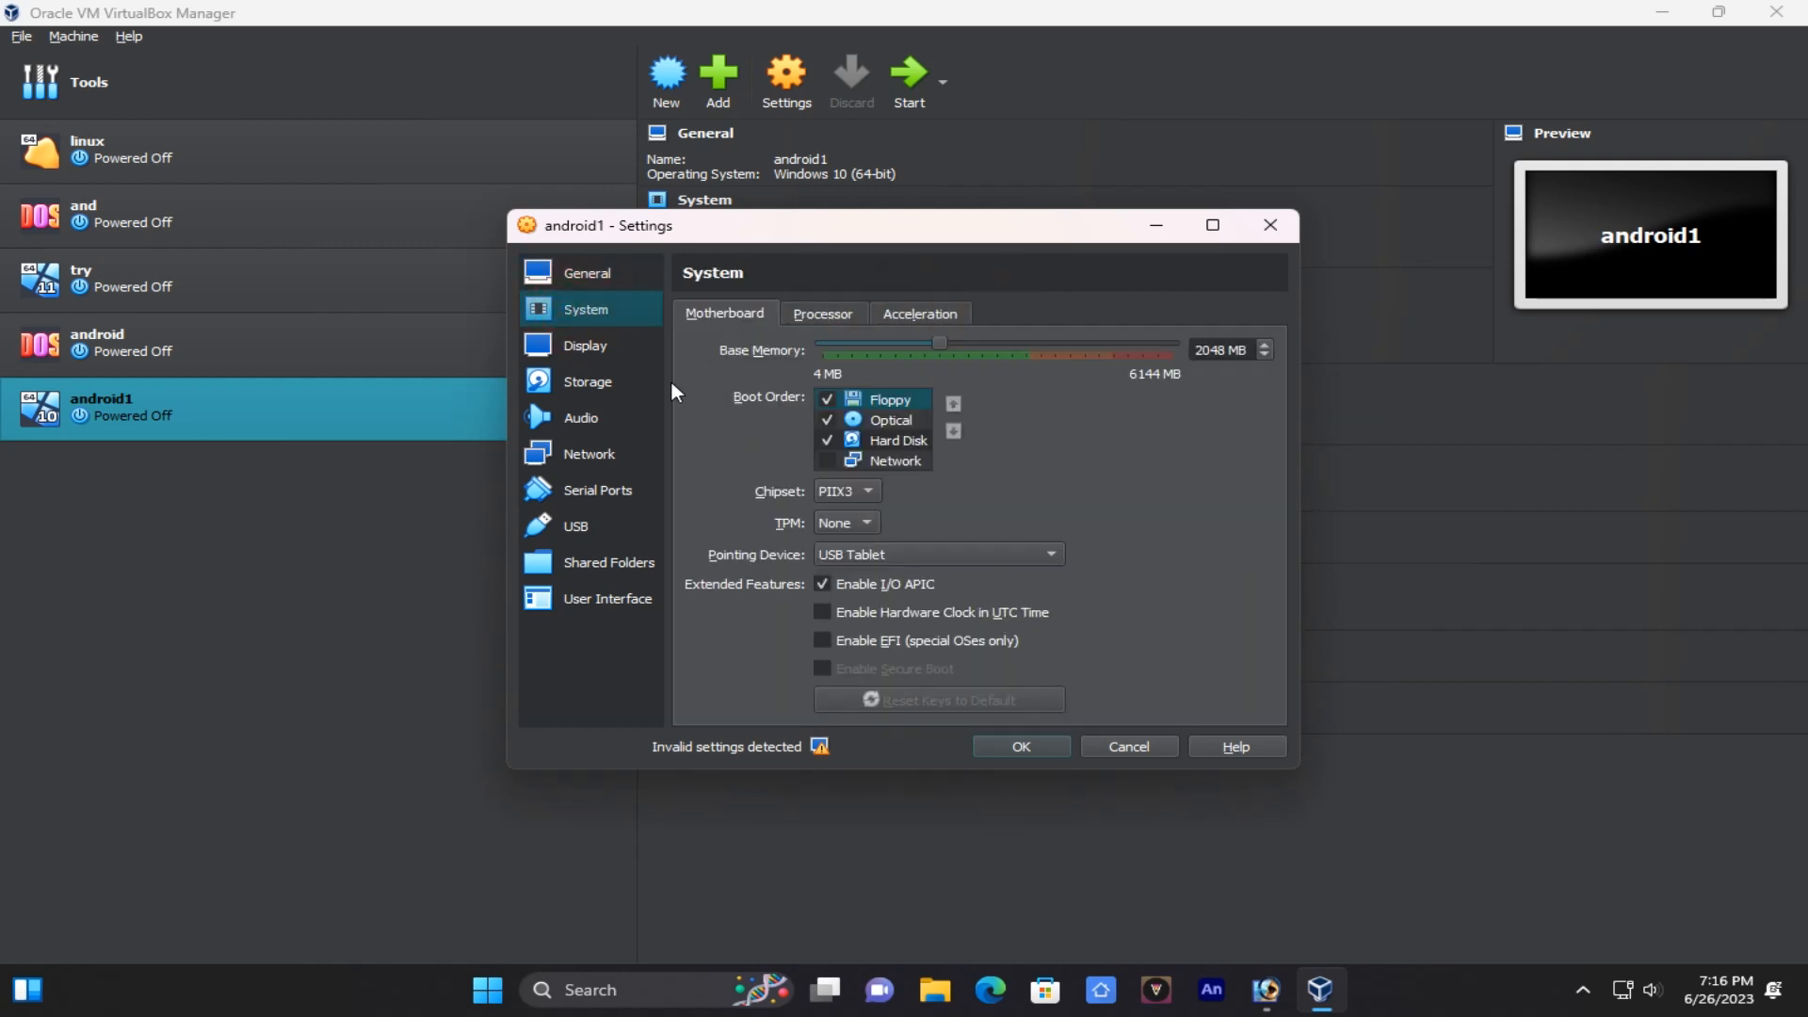
drag(951, 346, 1027, 362)
click(822, 317)
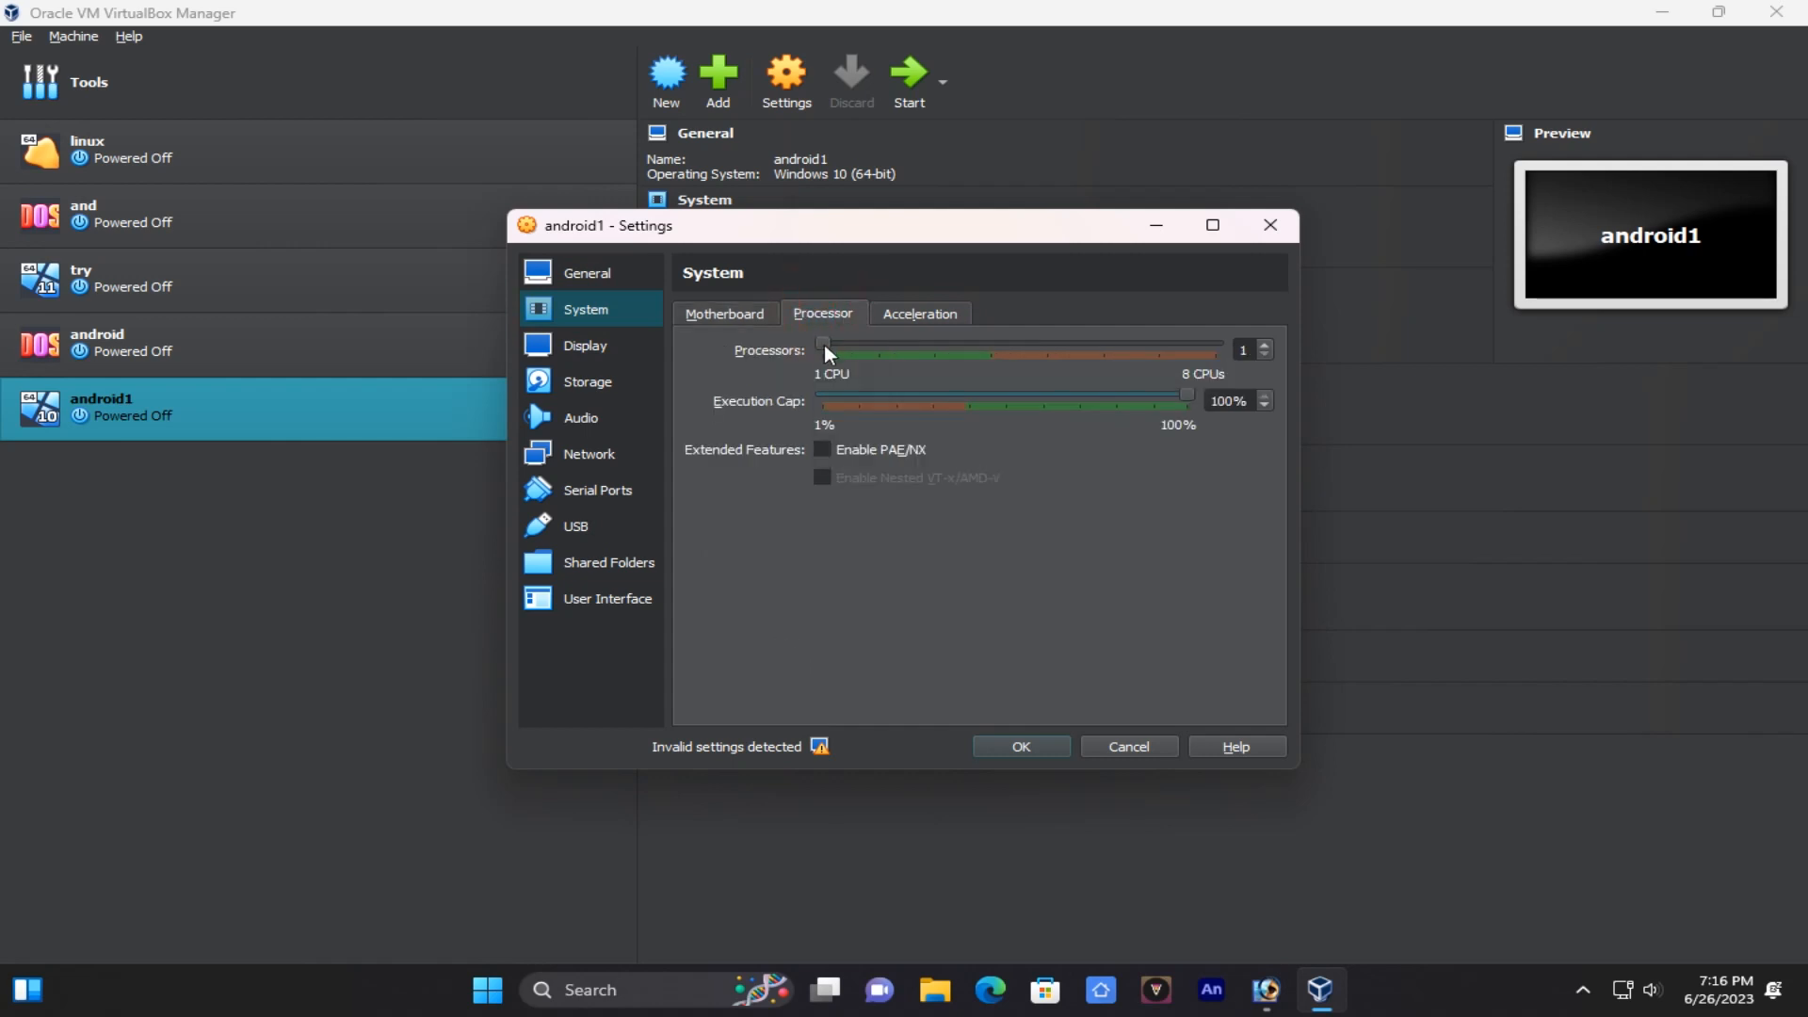
drag(841, 355, 978, 354)
click(909, 315)
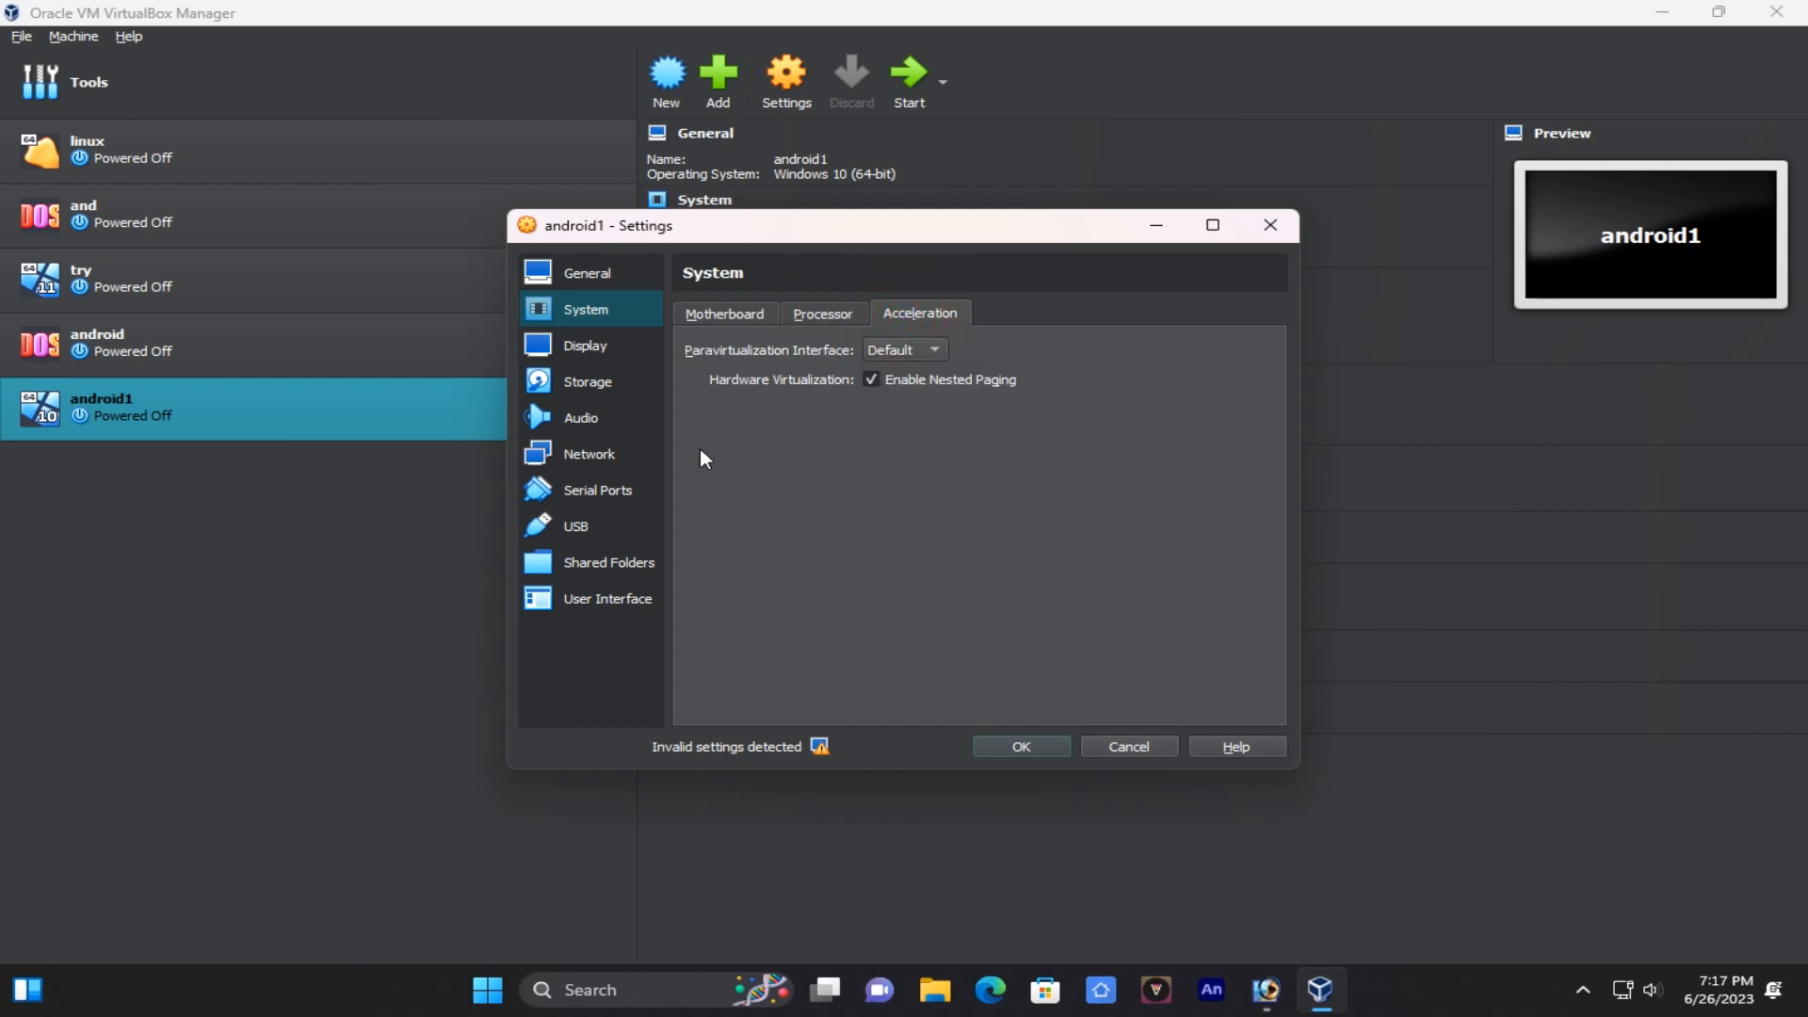
In the display settings, enable 3D acceleration and set the graphics controller to VBoxVGA.
click(585, 347)
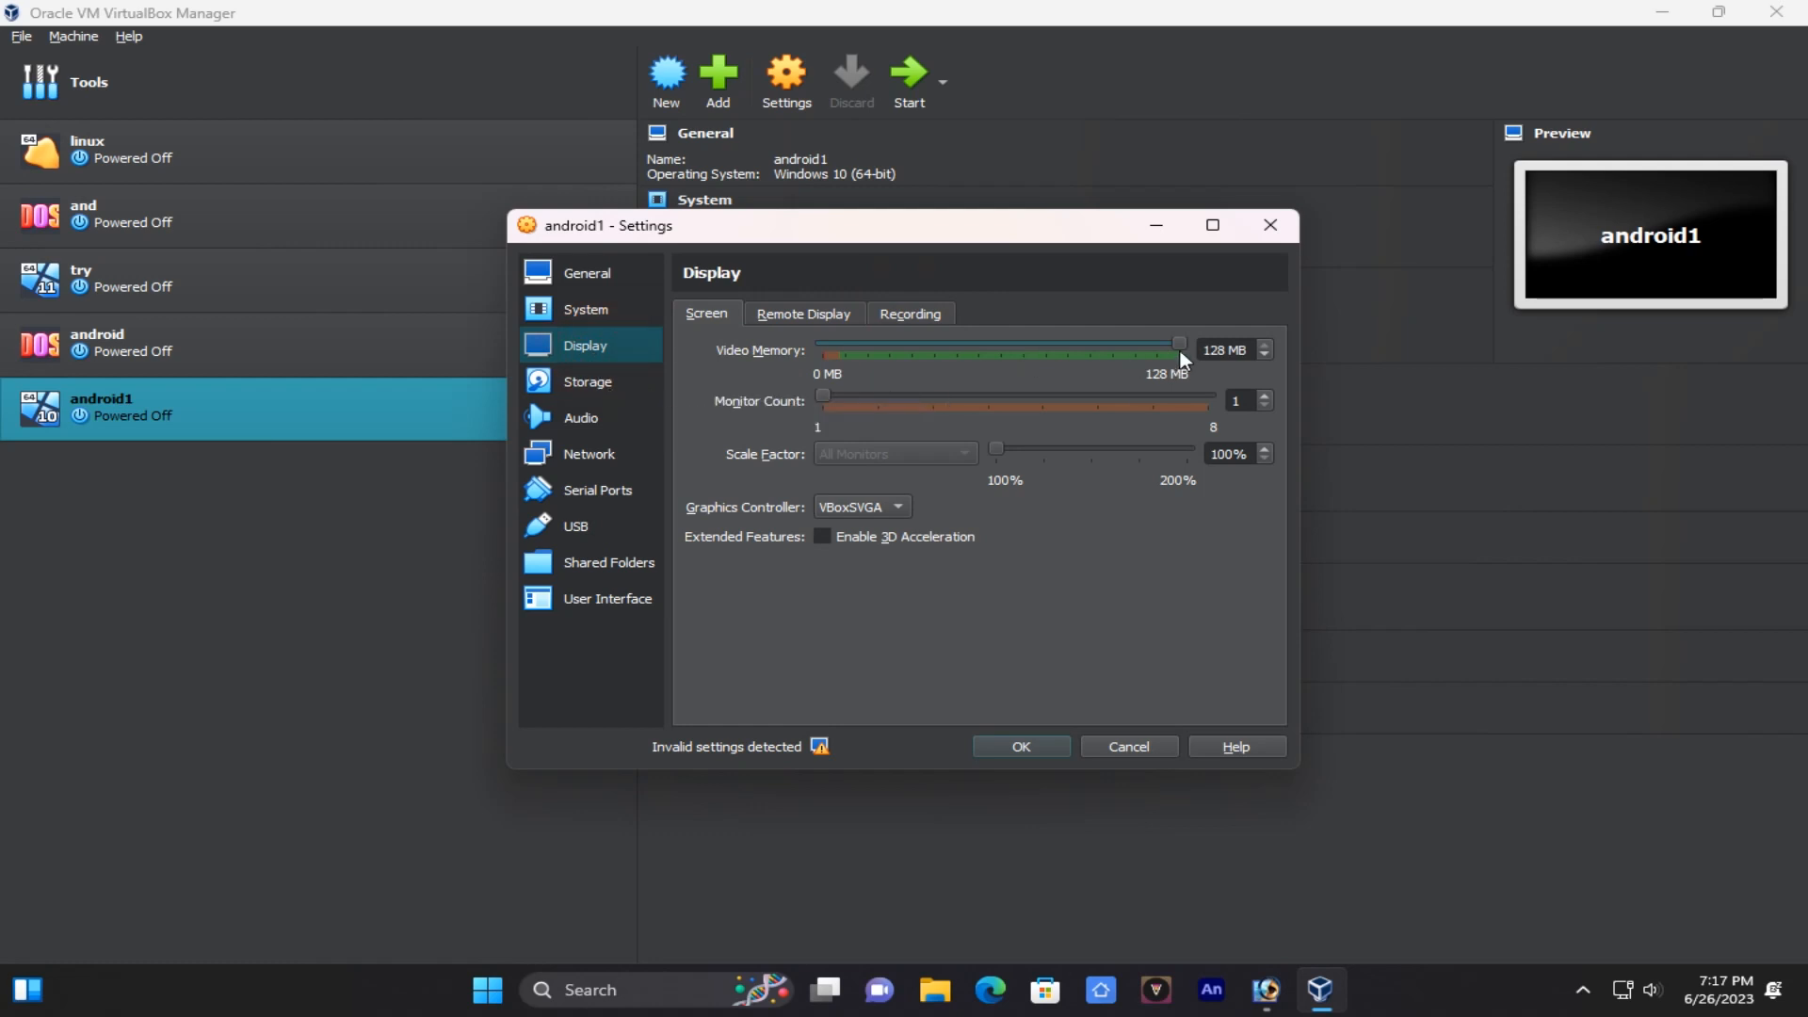
click(820, 537)
click(872, 512)
click(855, 509)
Load the android-x86-8.1-r6.iso disk file into the empty optical drive and save the machine settings.
click(601, 382)
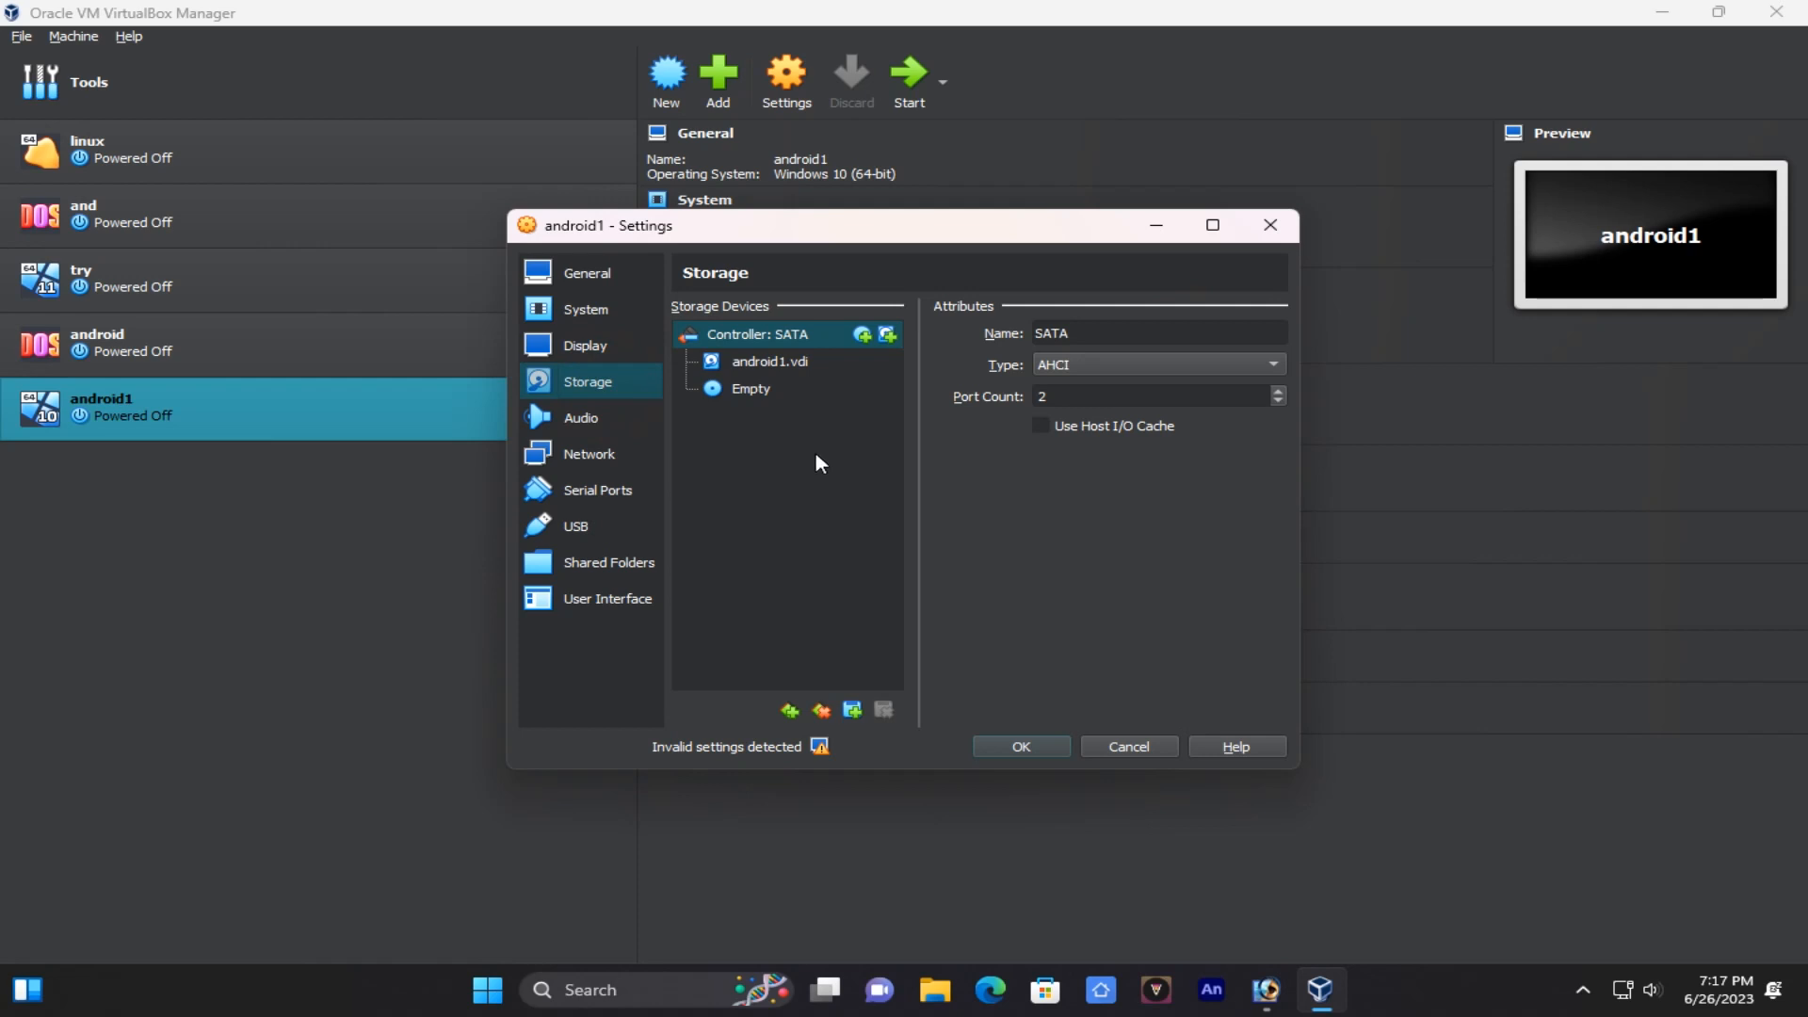
click(759, 395)
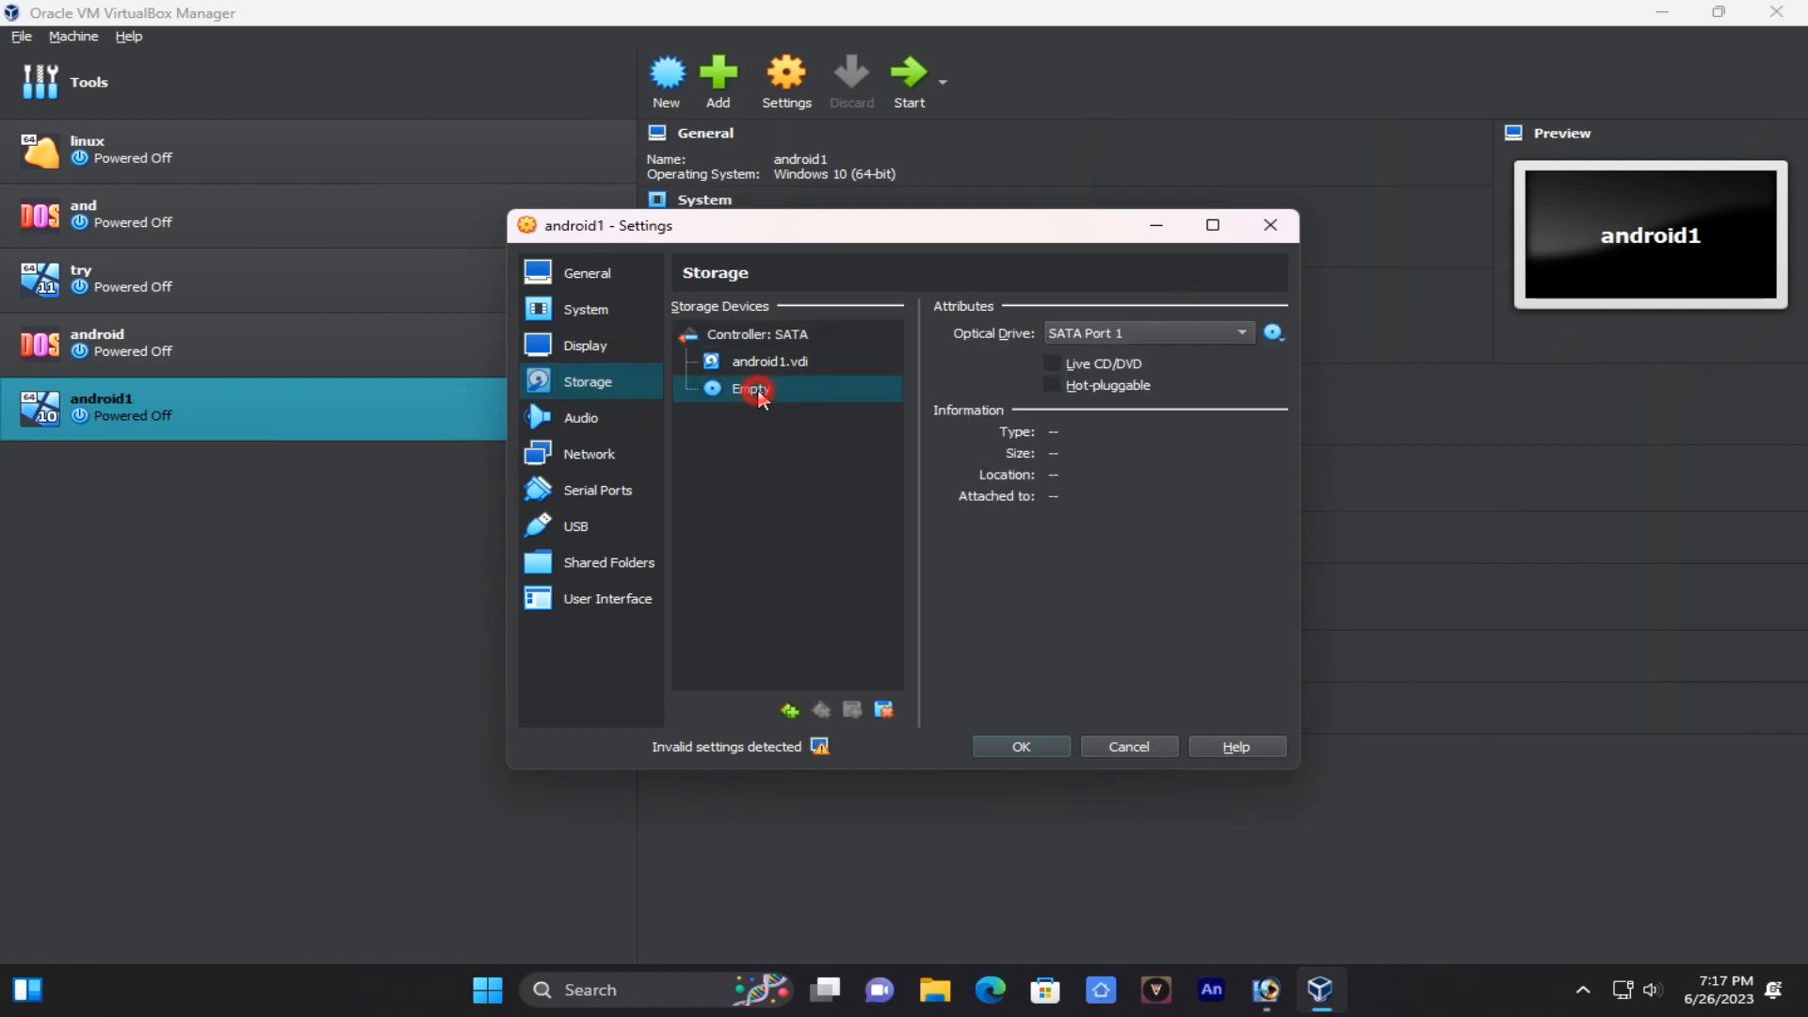
click(1274, 335)
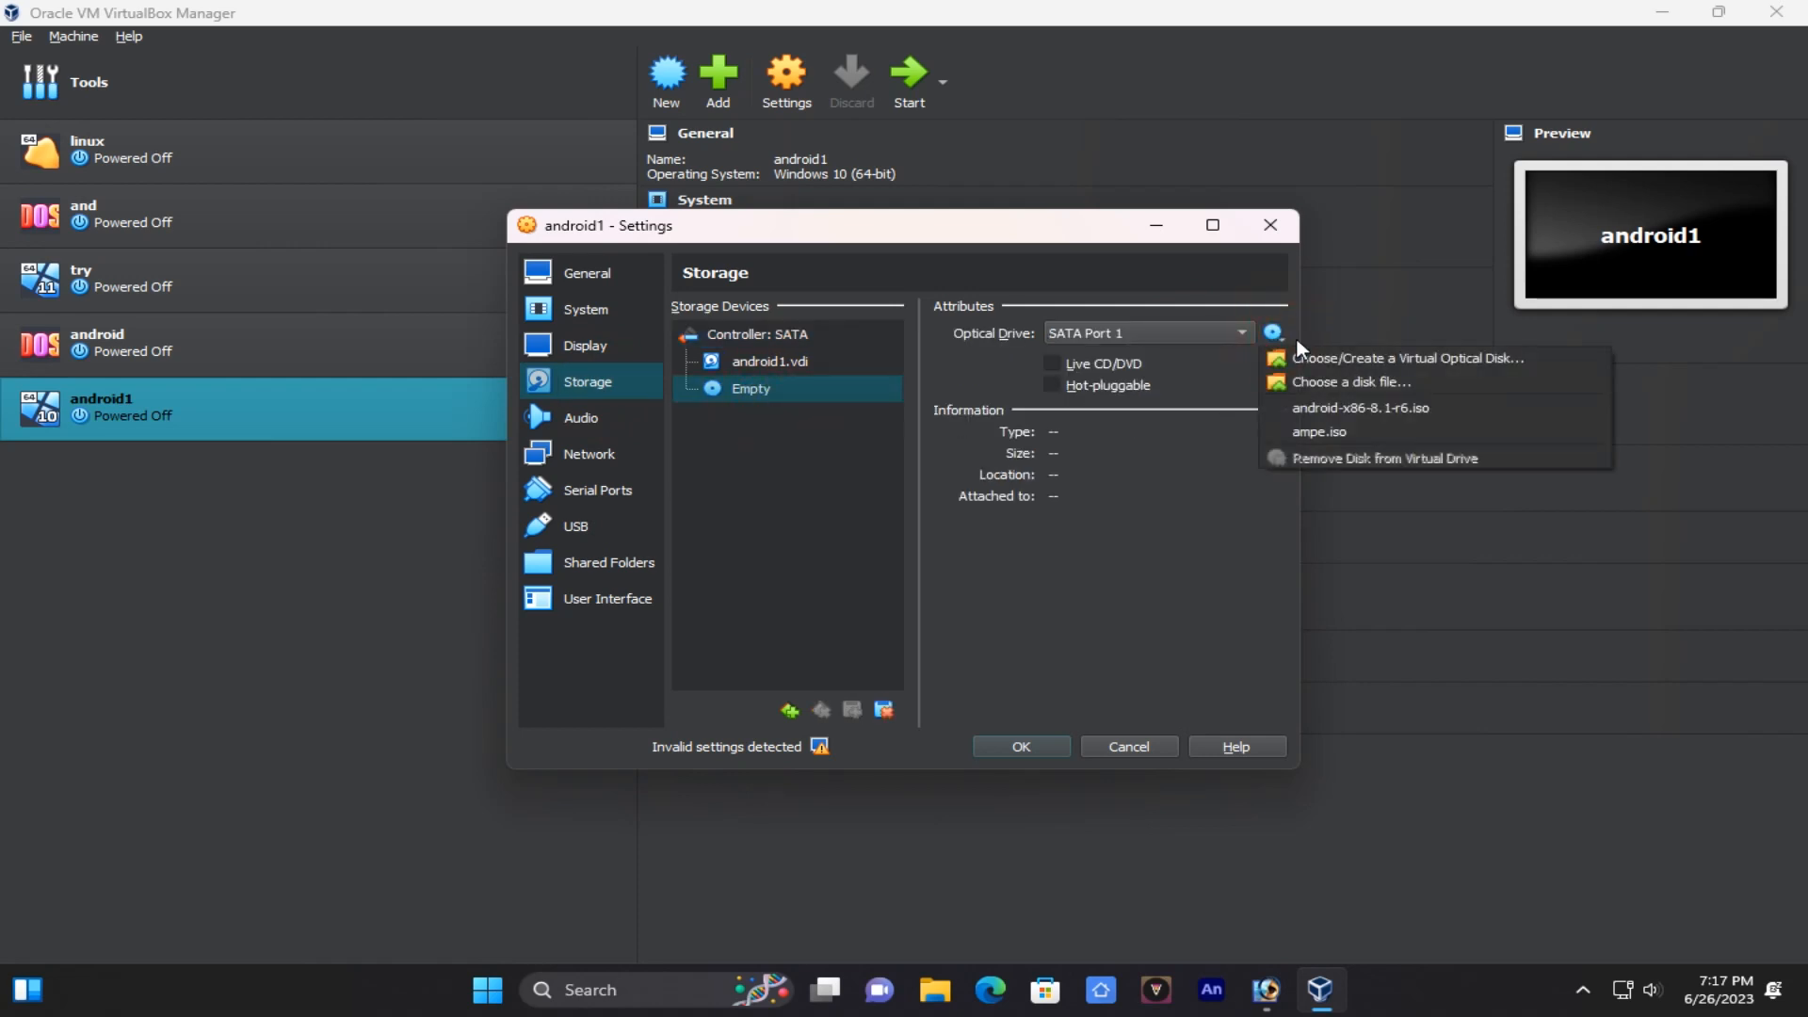
click(1348, 381)
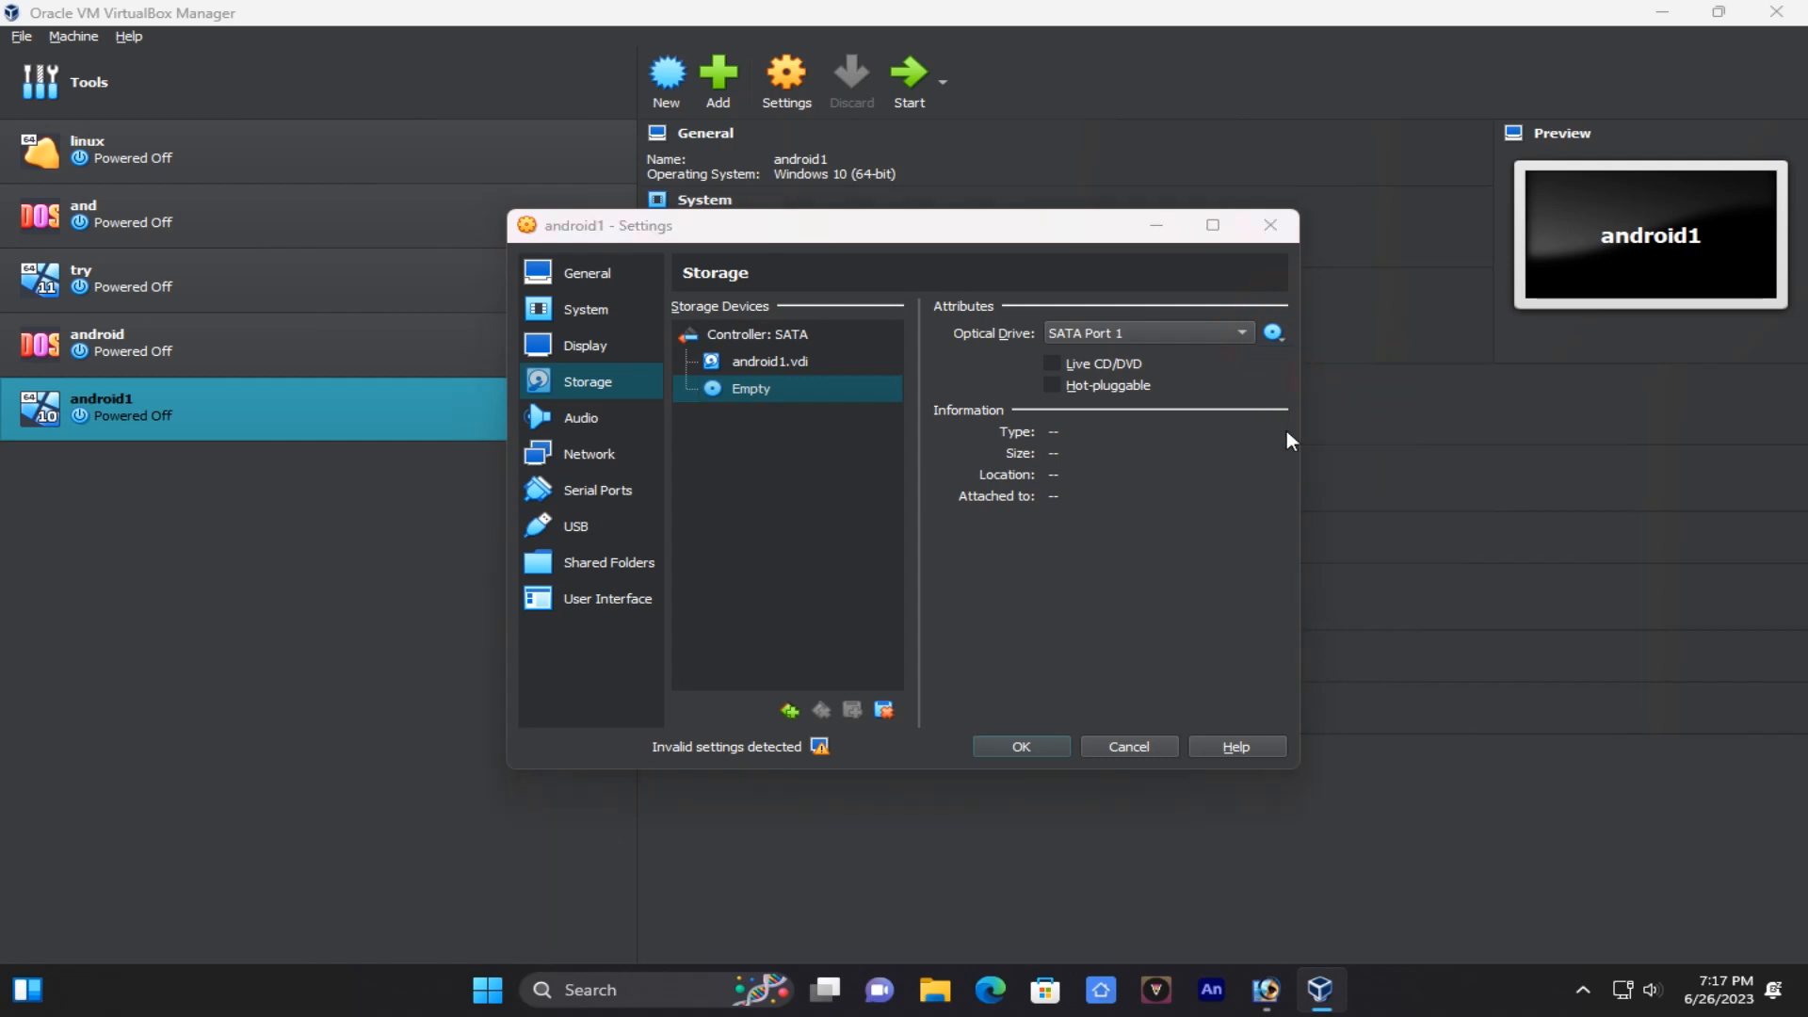
click(866, 429)
double_click(968, 426)
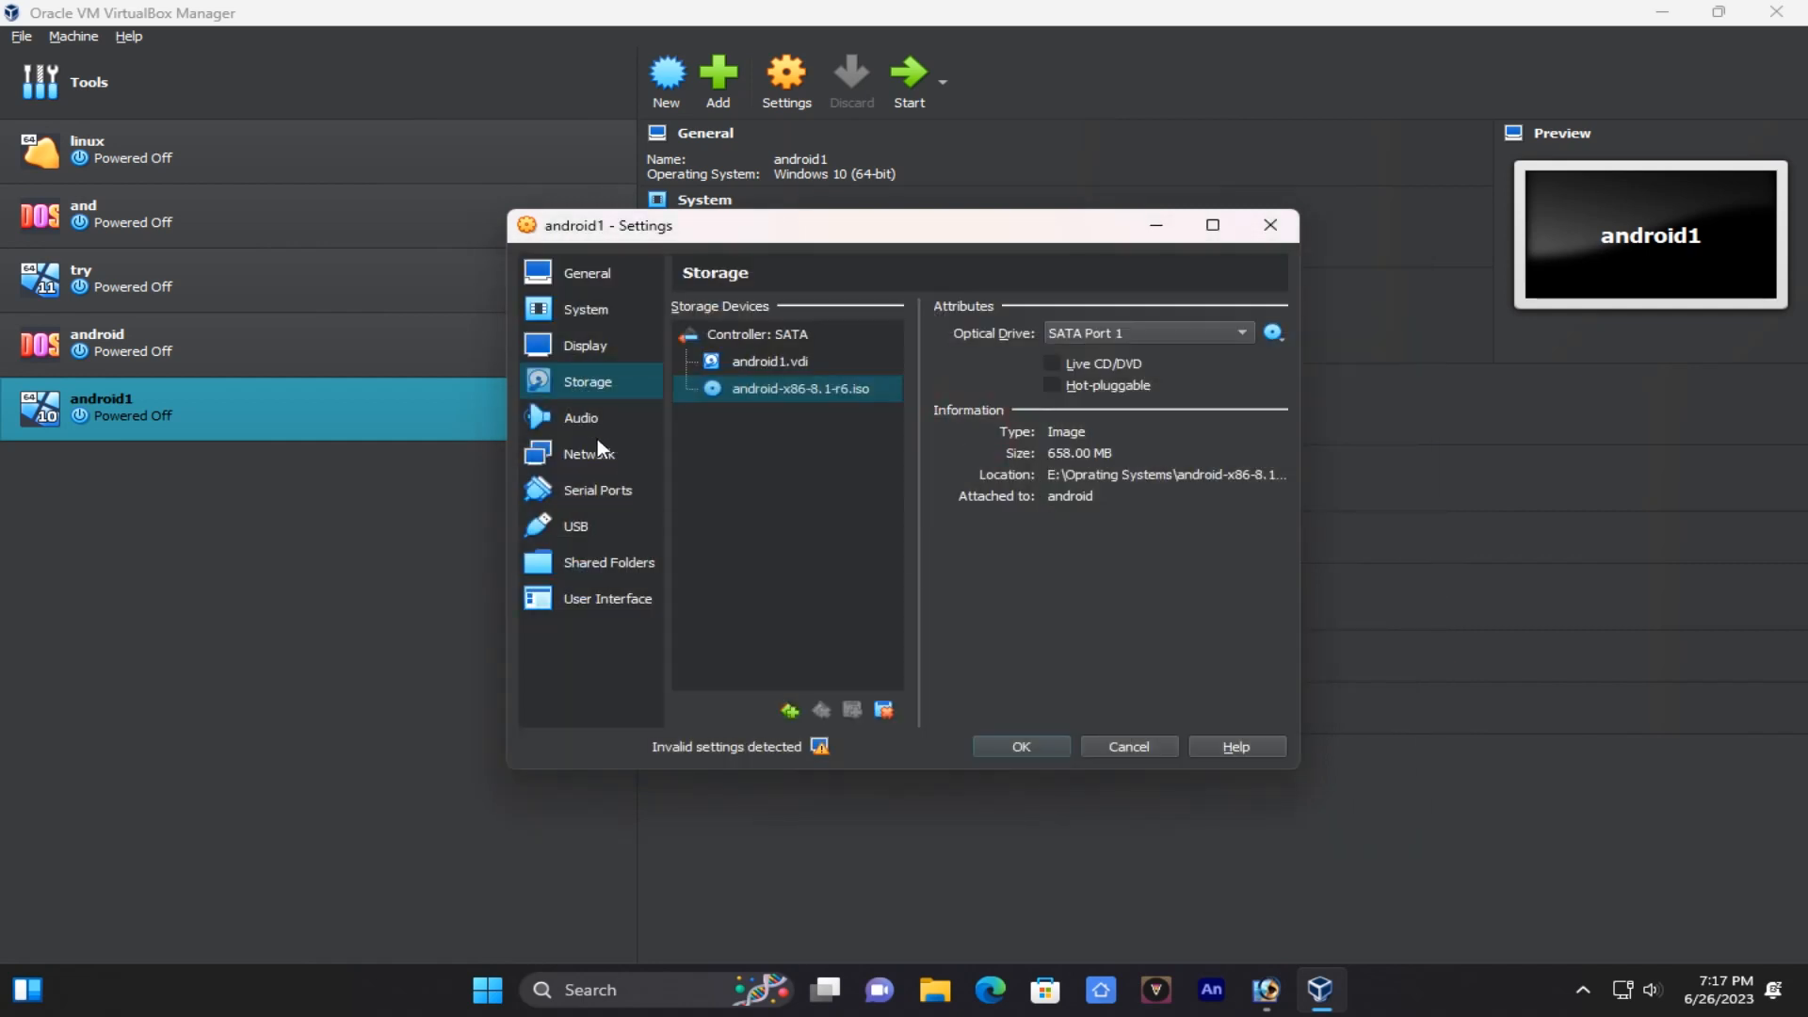
click(1019, 744)
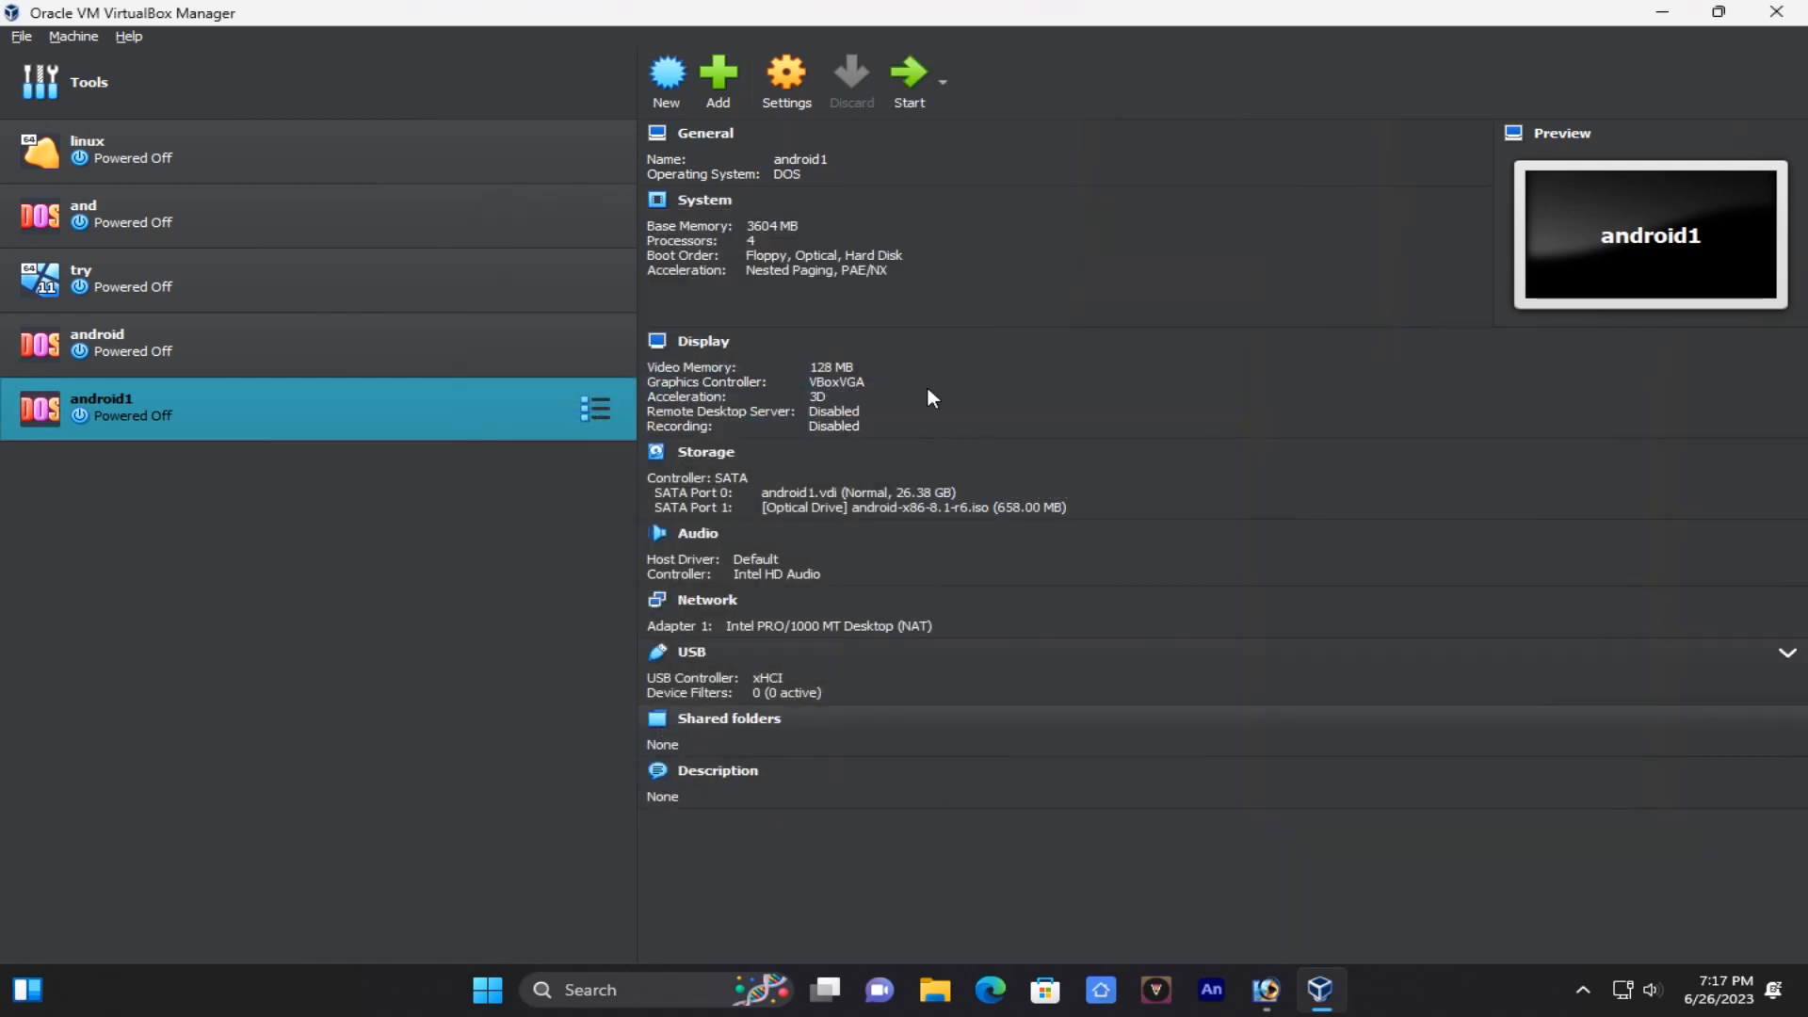
Start the android1 machine with a normal start, maximize its window and dismiss the notifications.
right_click(369, 418)
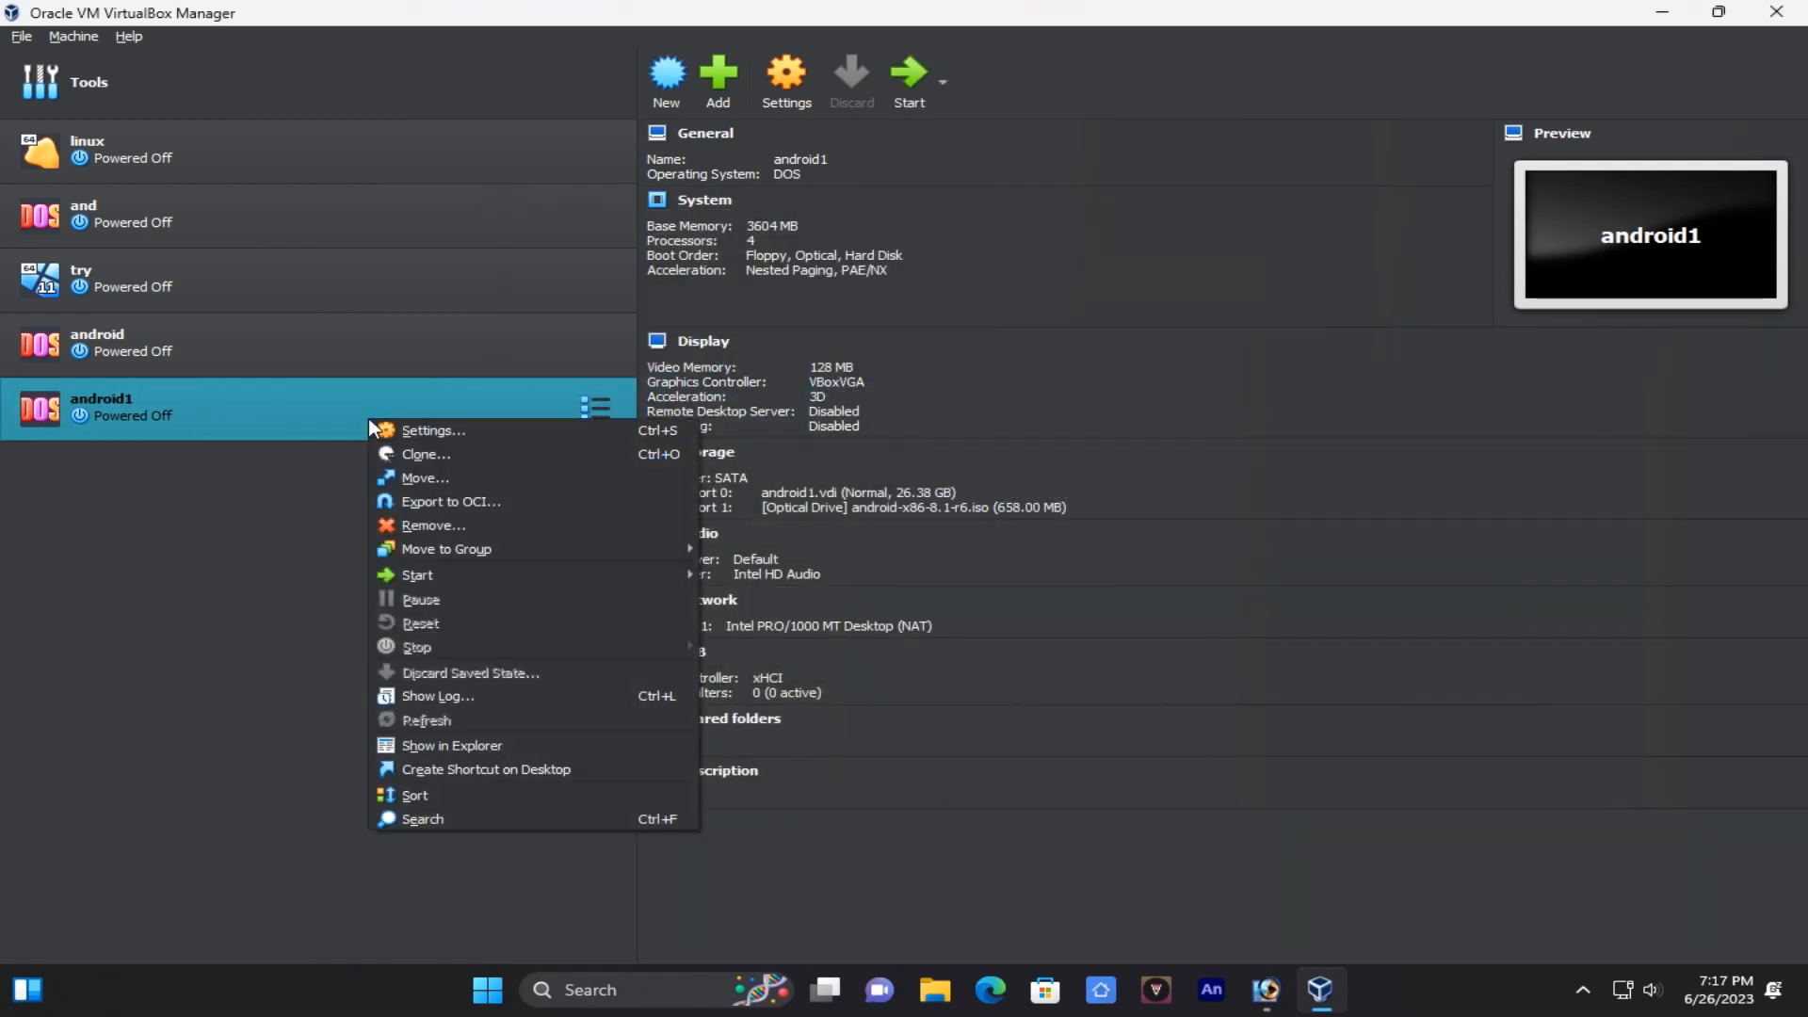
mouse_move(418, 578)
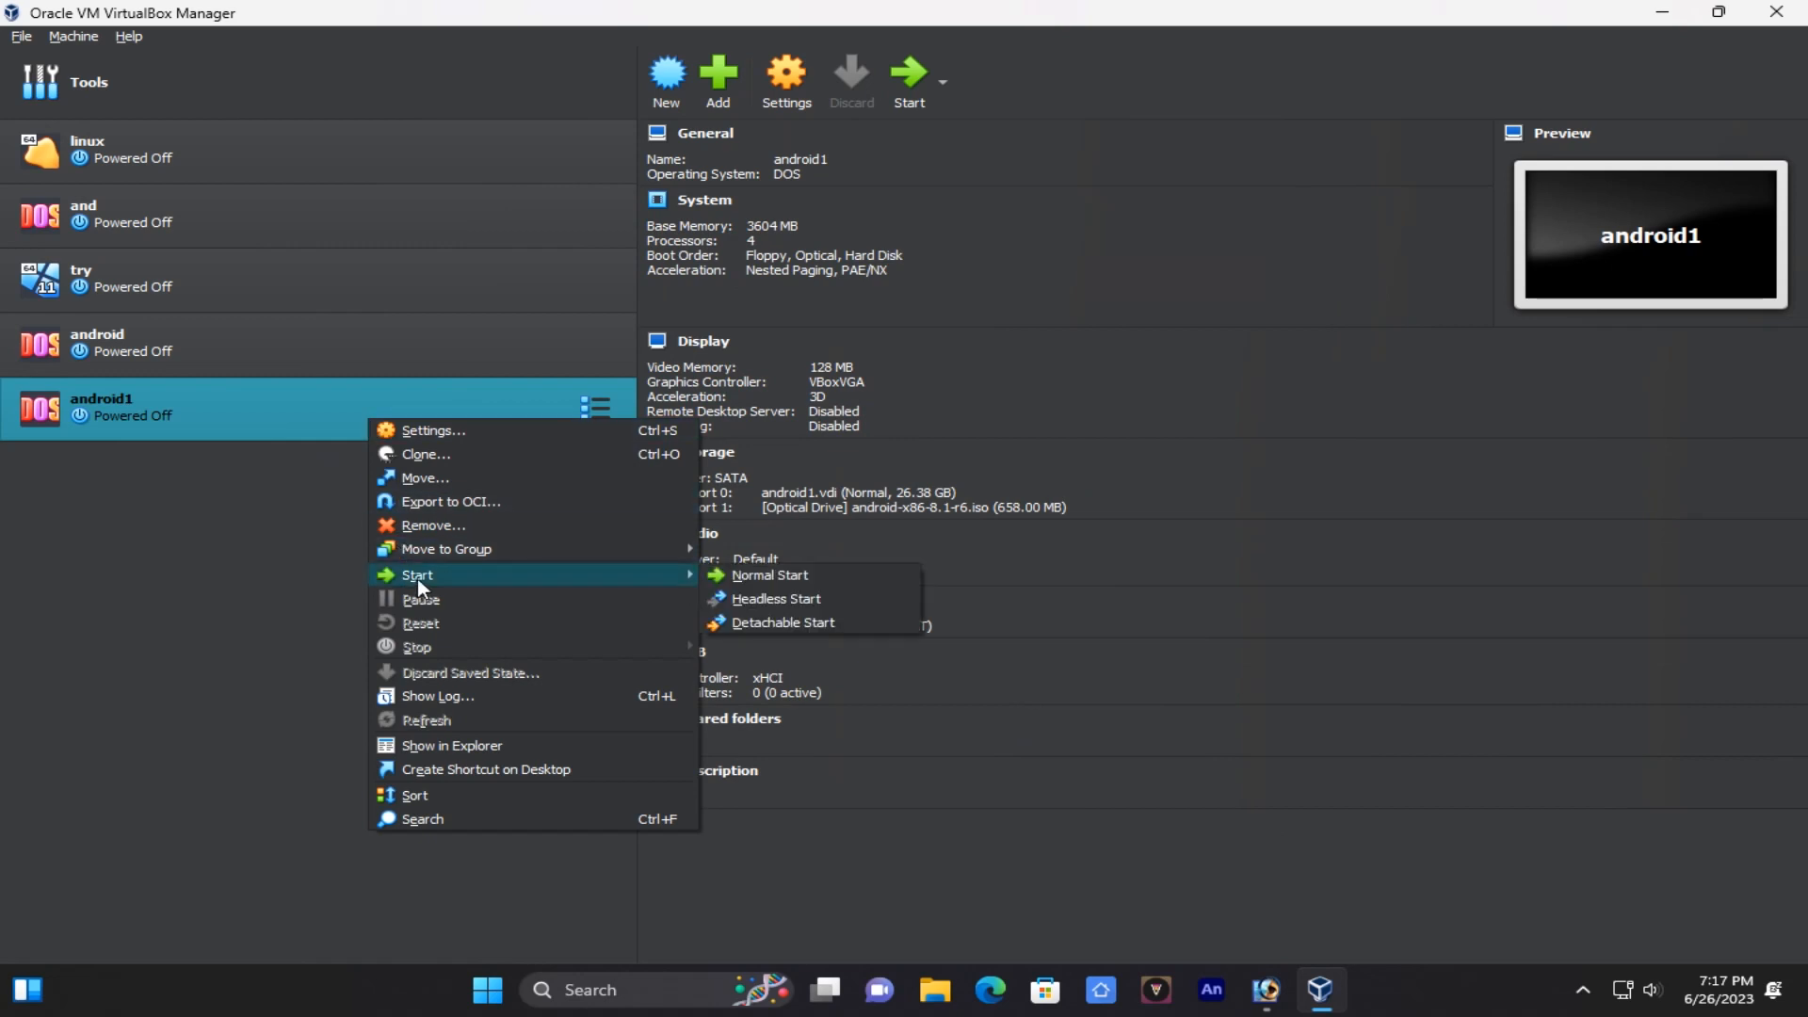
click(799, 579)
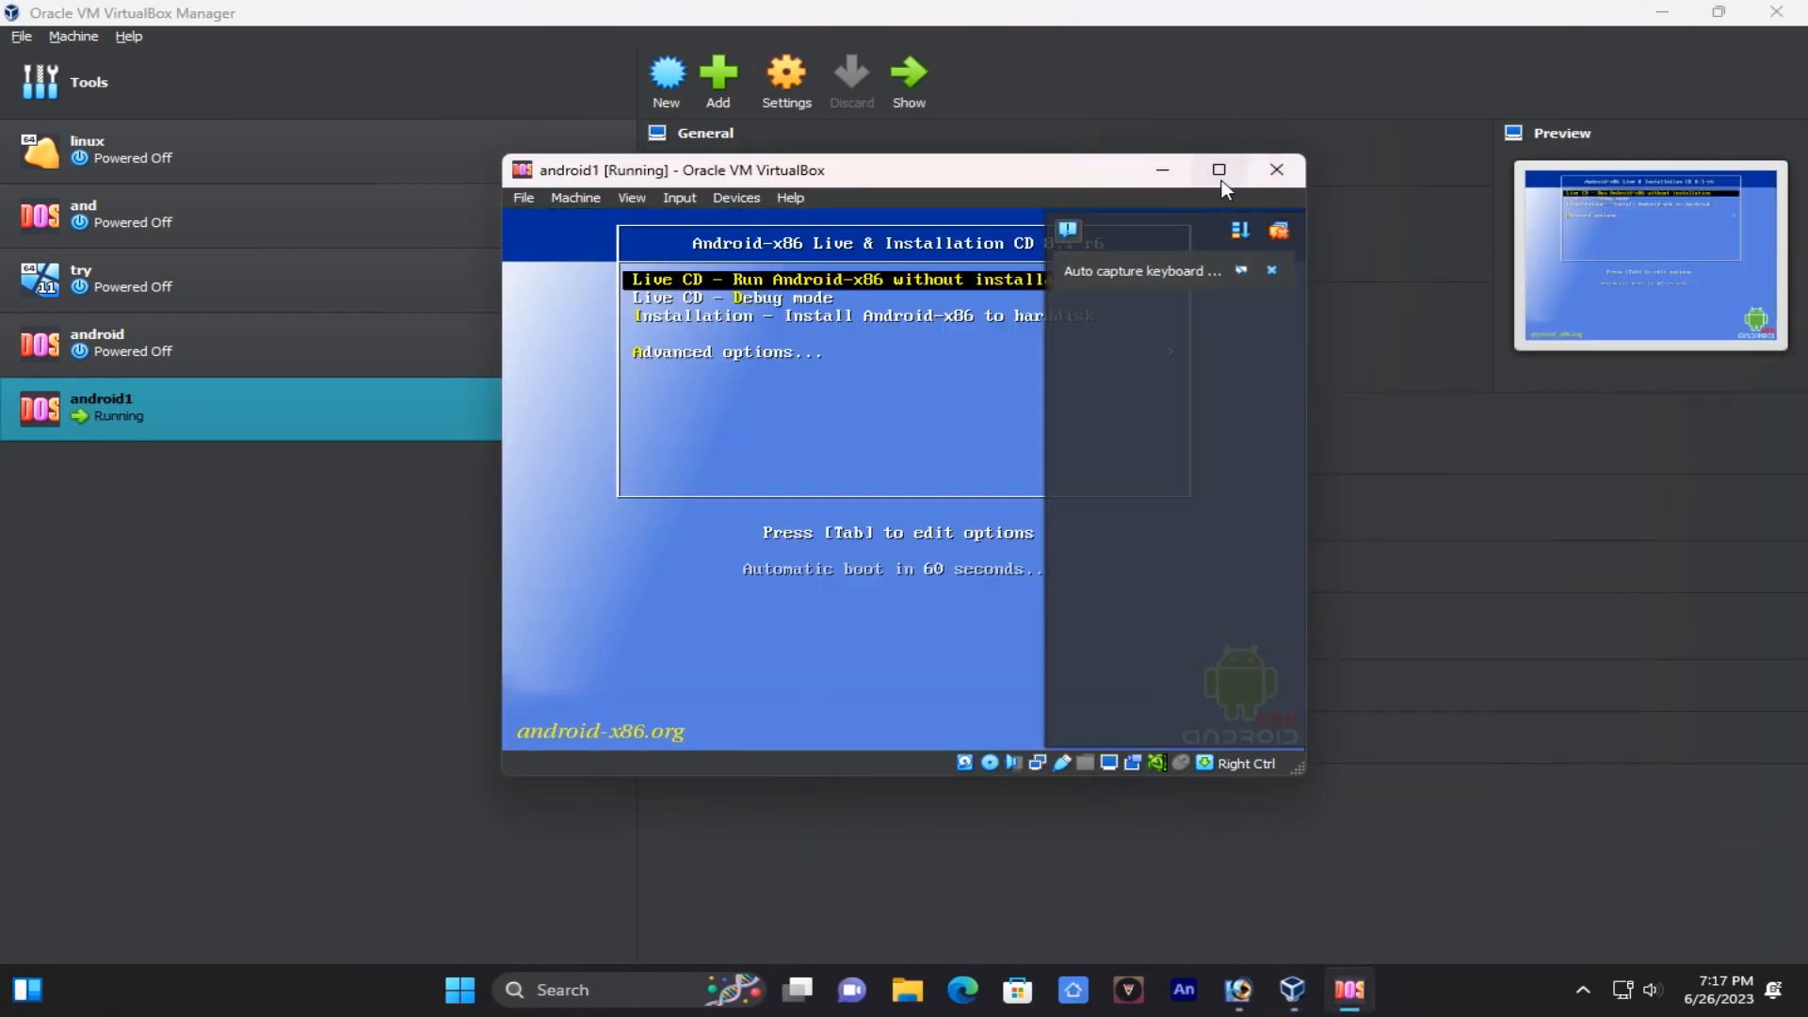
click(1219, 171)
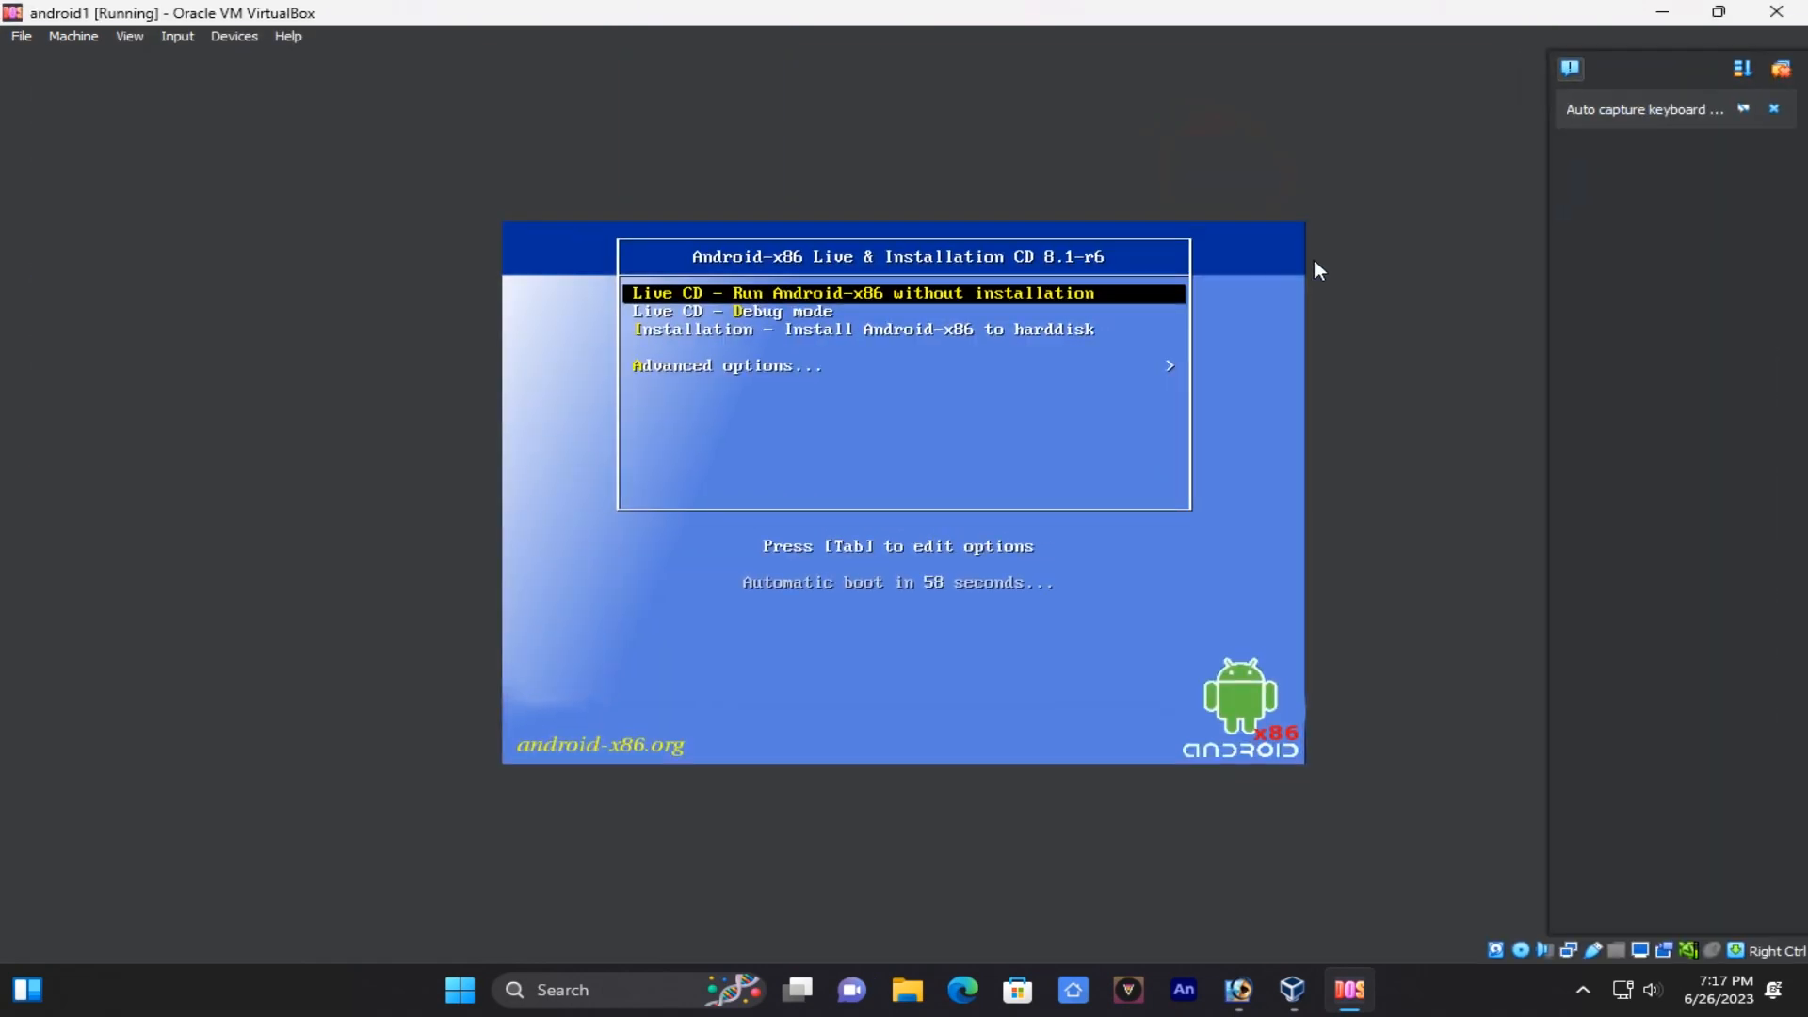
click(1777, 69)
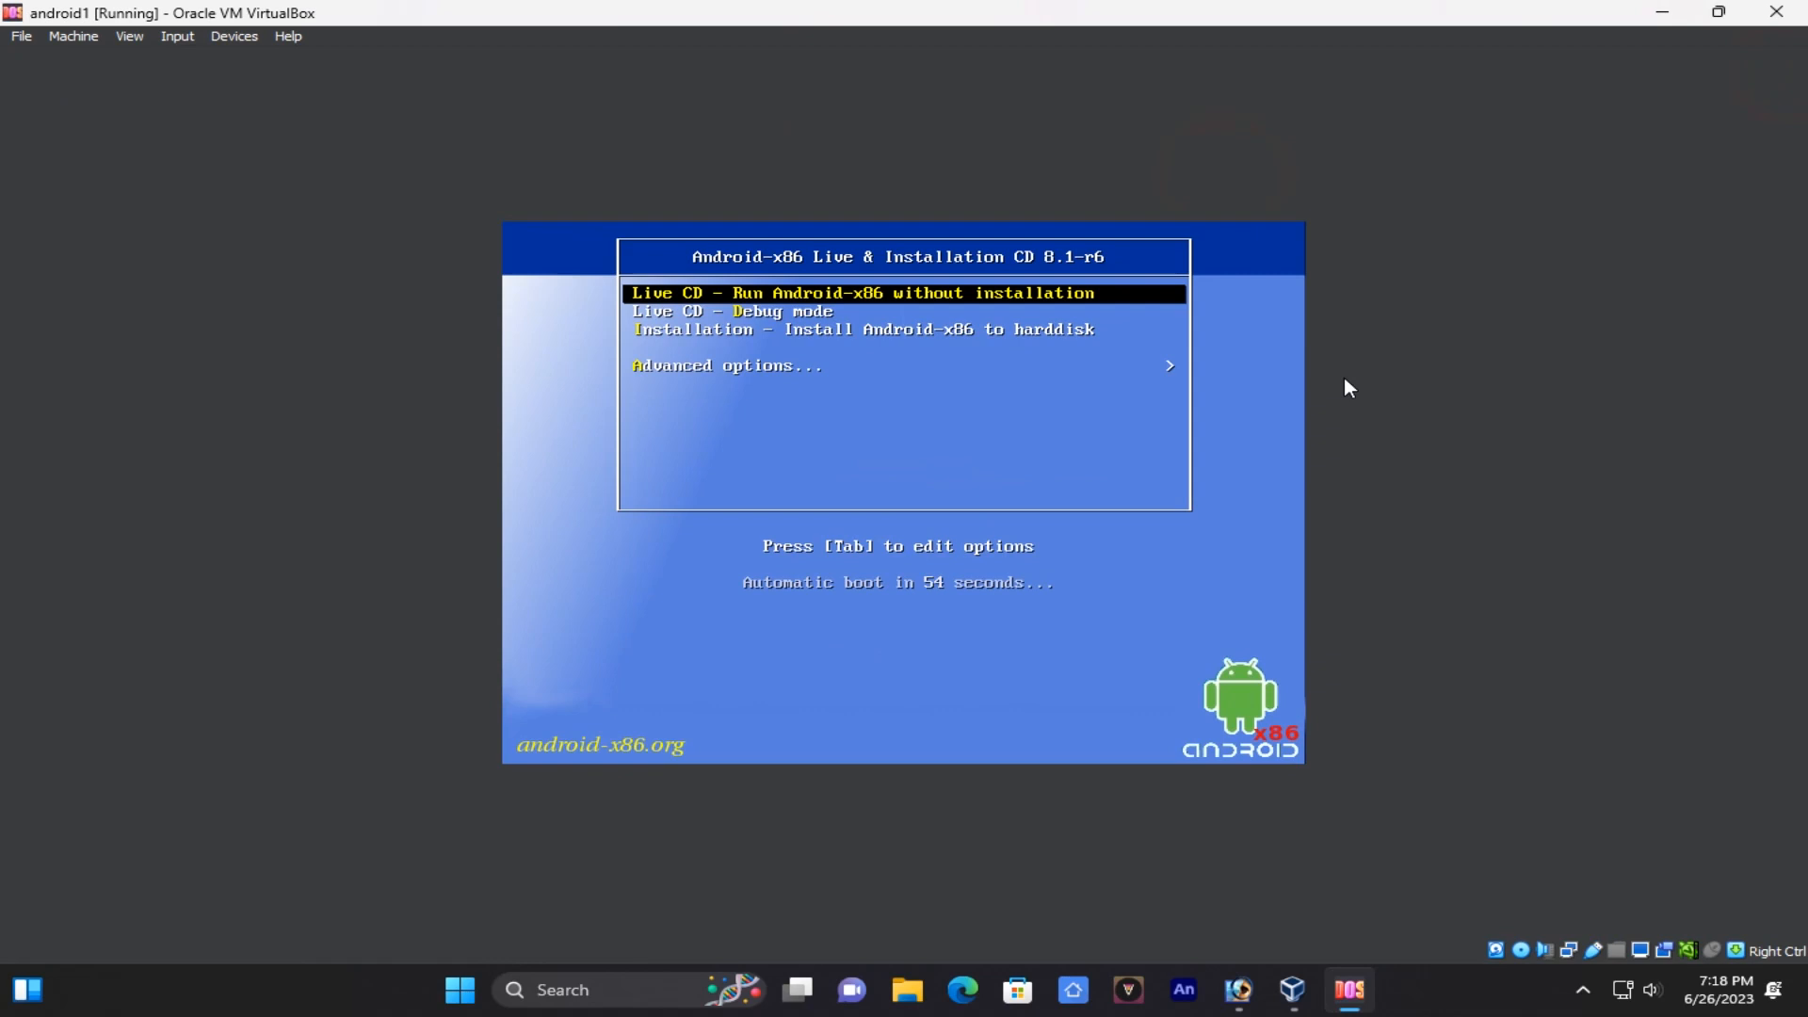
Open the boot menu's advanced options and run Auto_Installation to the specified harddisk.
key(Down)
key(Down)
key(Down)
key(Return)
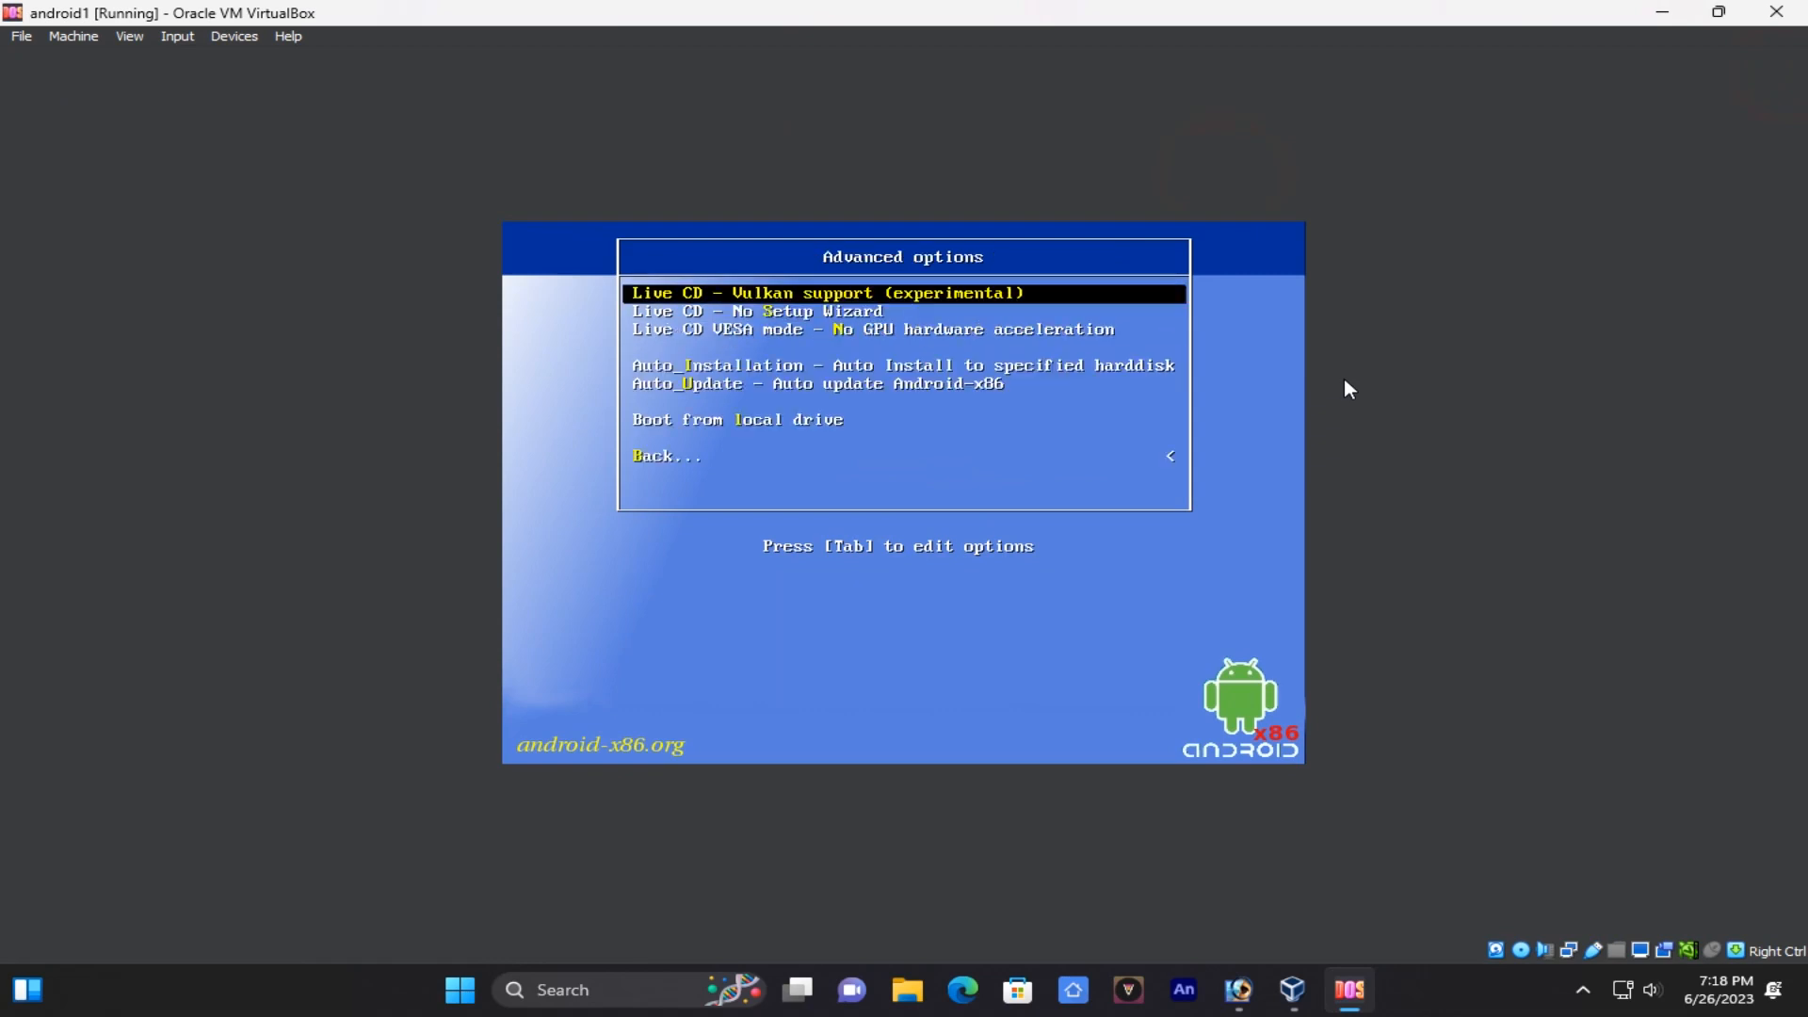
key(Up)
key(Up)
key(Up)
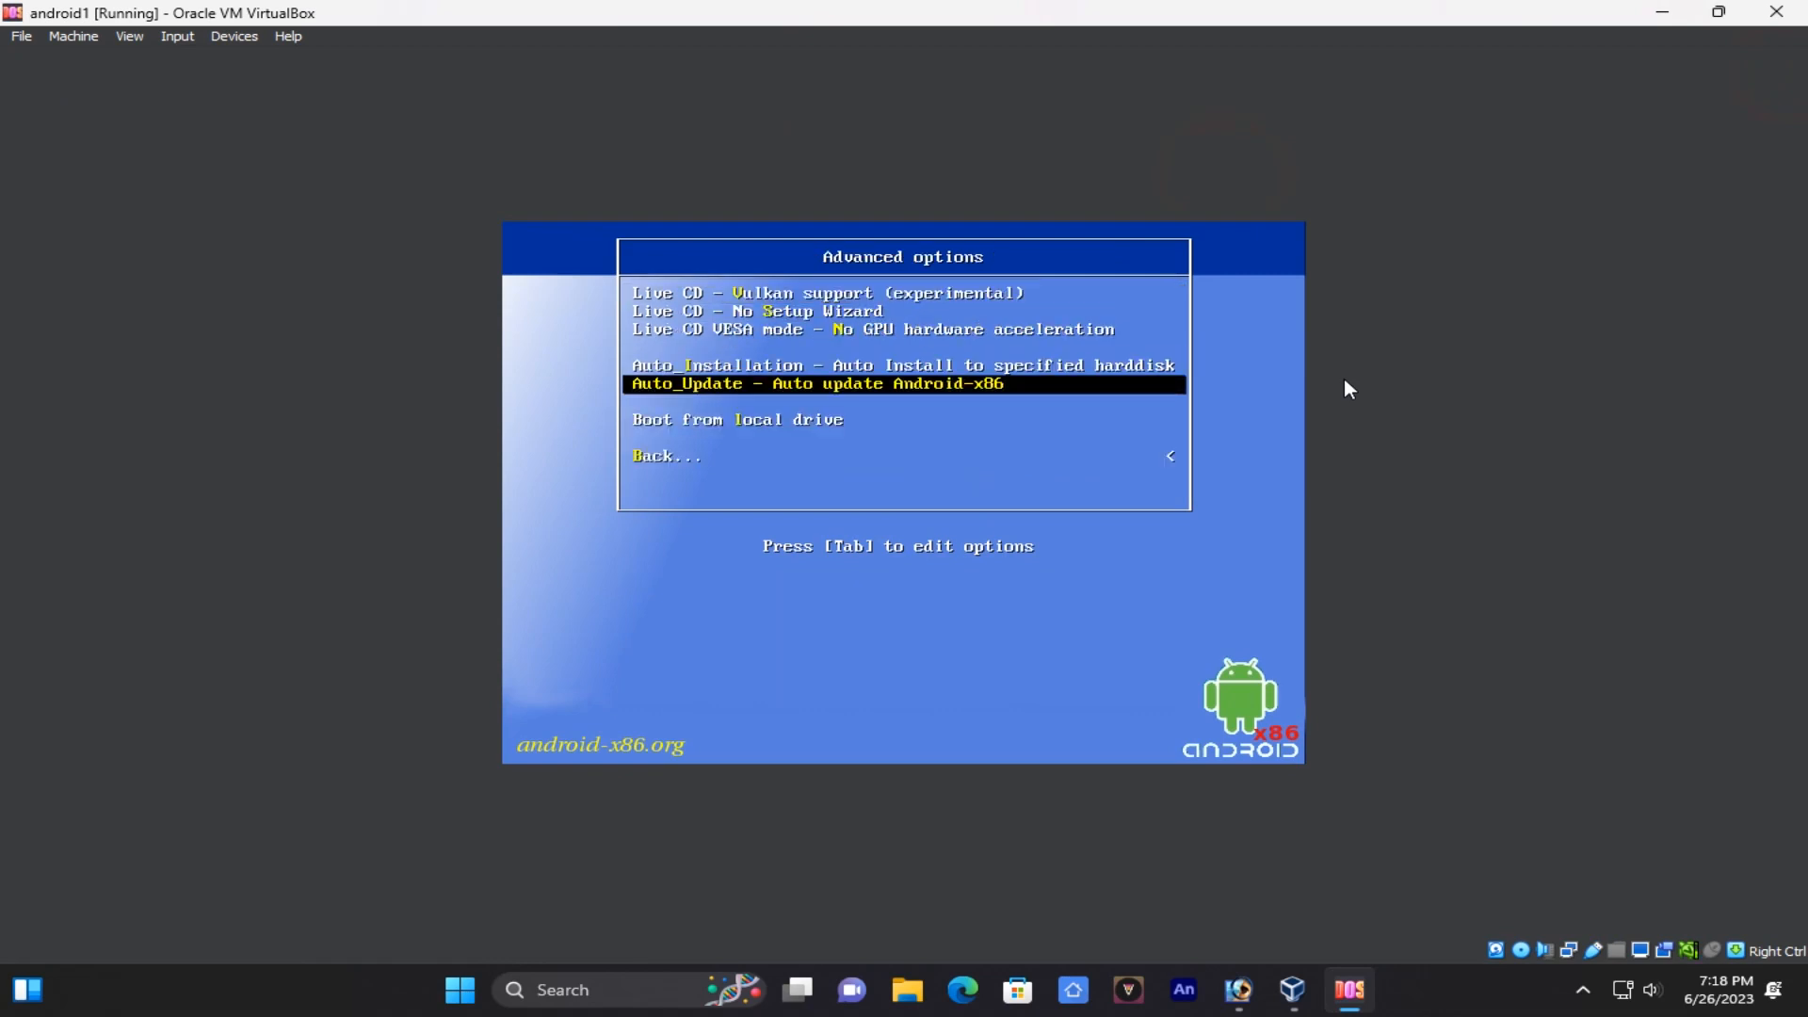
key(Up)
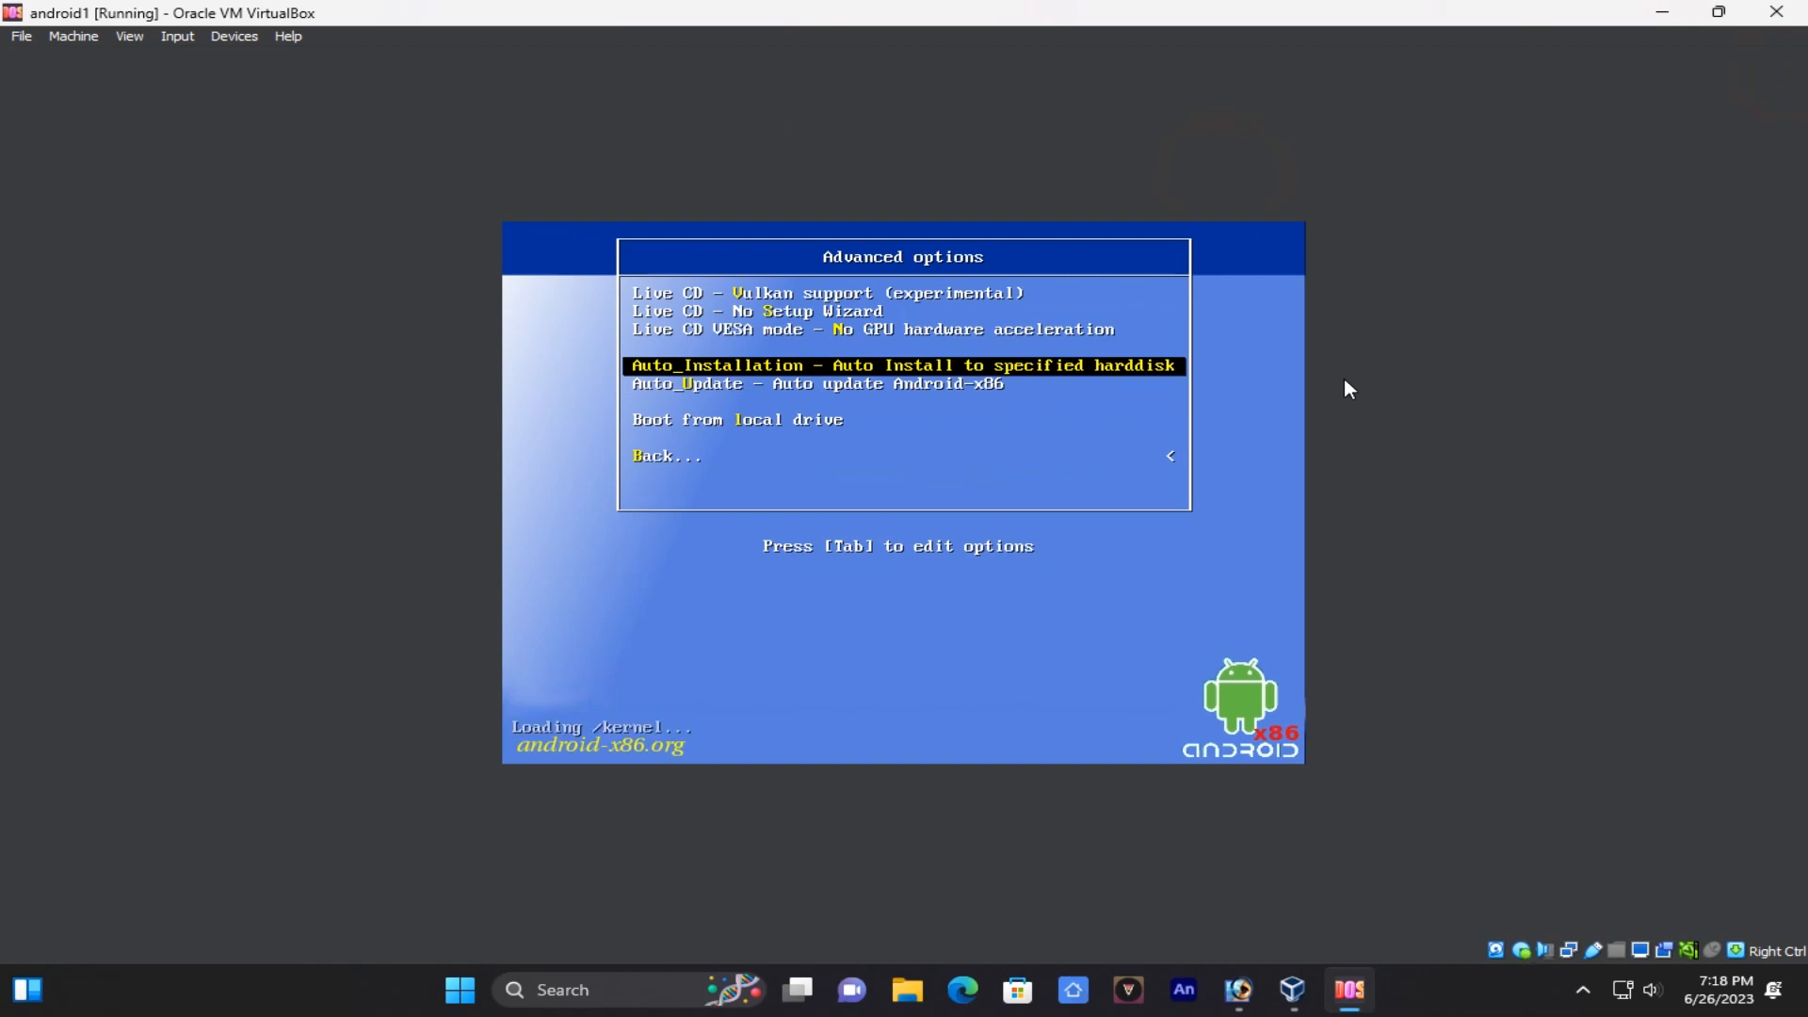
key(Return)
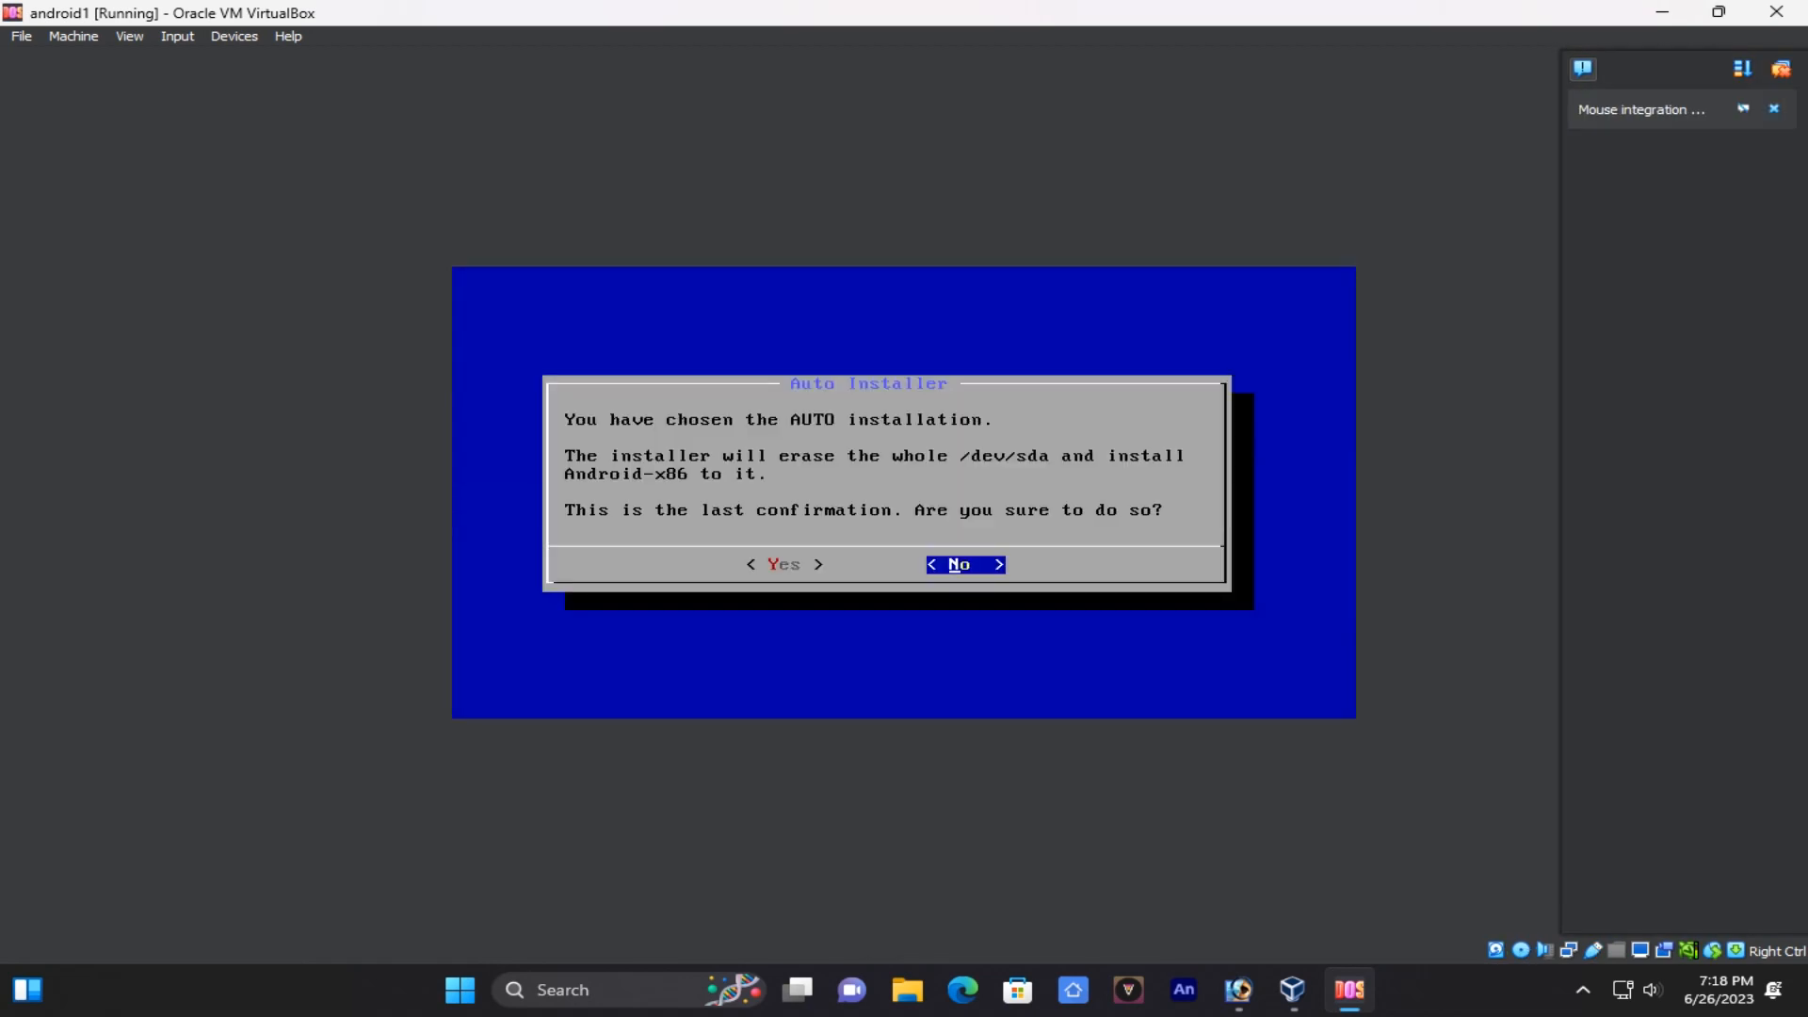
Confirm erasing /dev/sda to install Android-x86 on it, and dismiss the mouse integration notification.
key(Left)
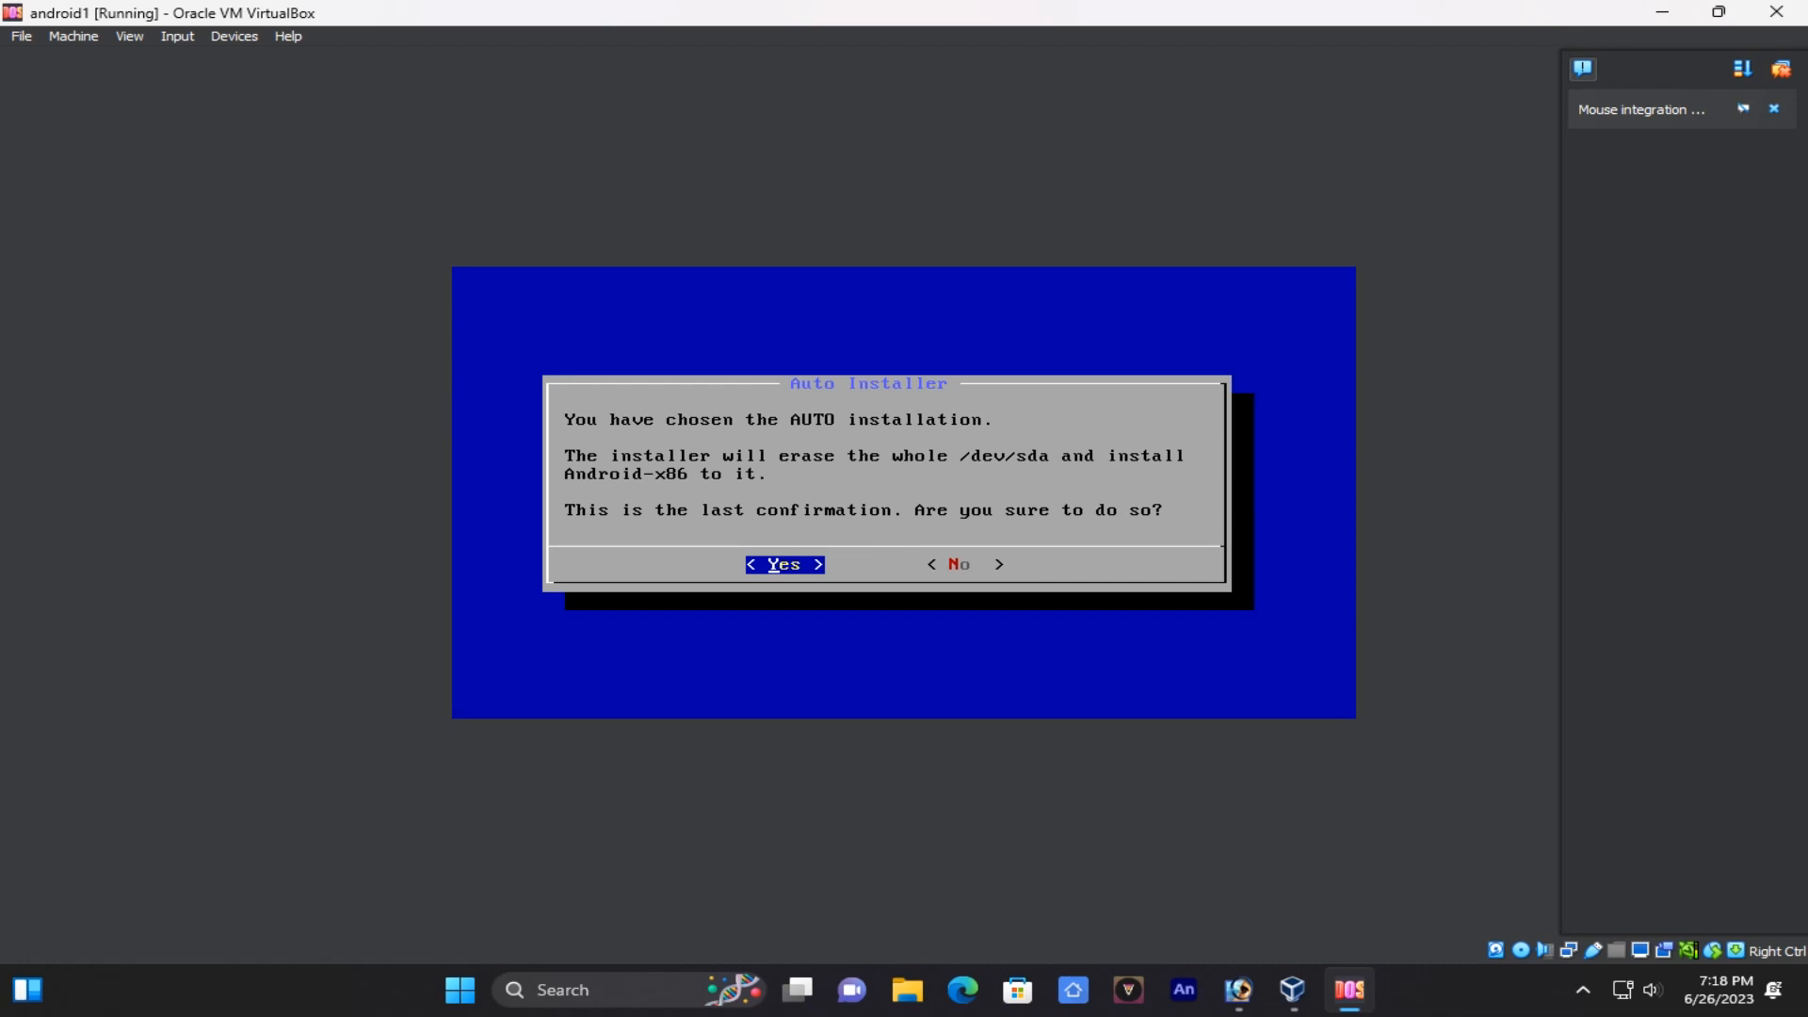
key(Return)
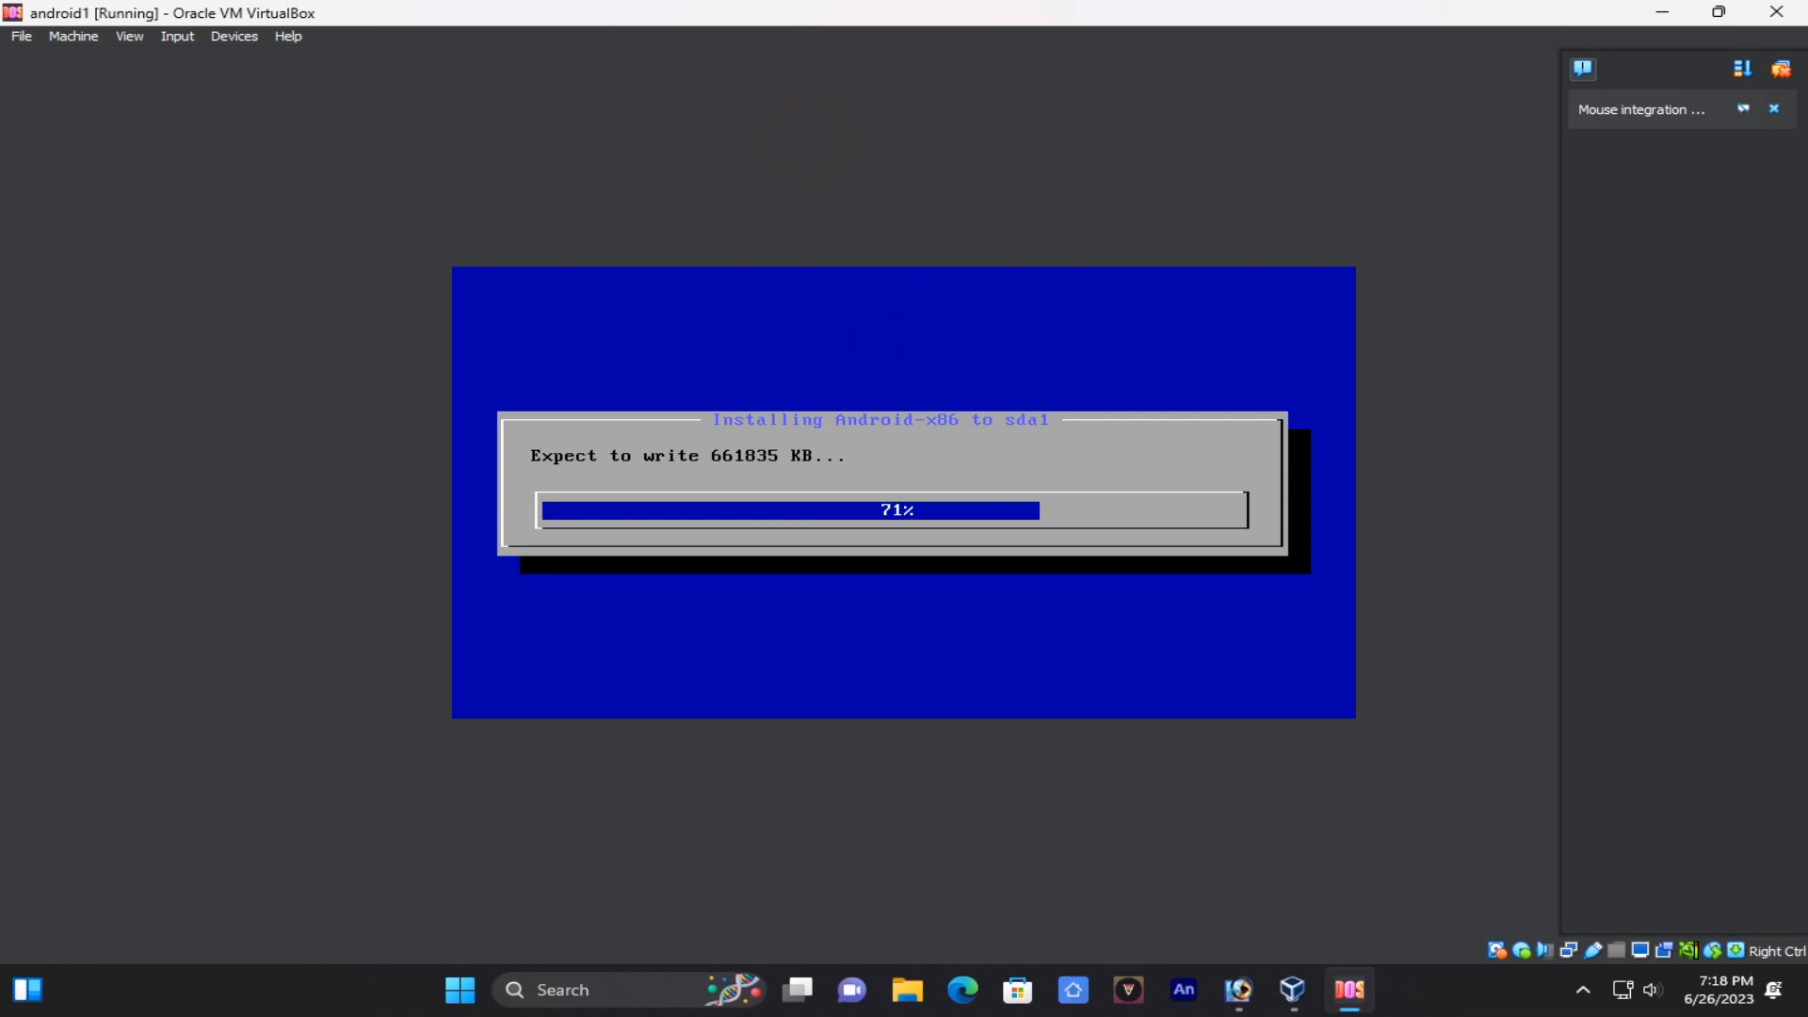
click(1779, 68)
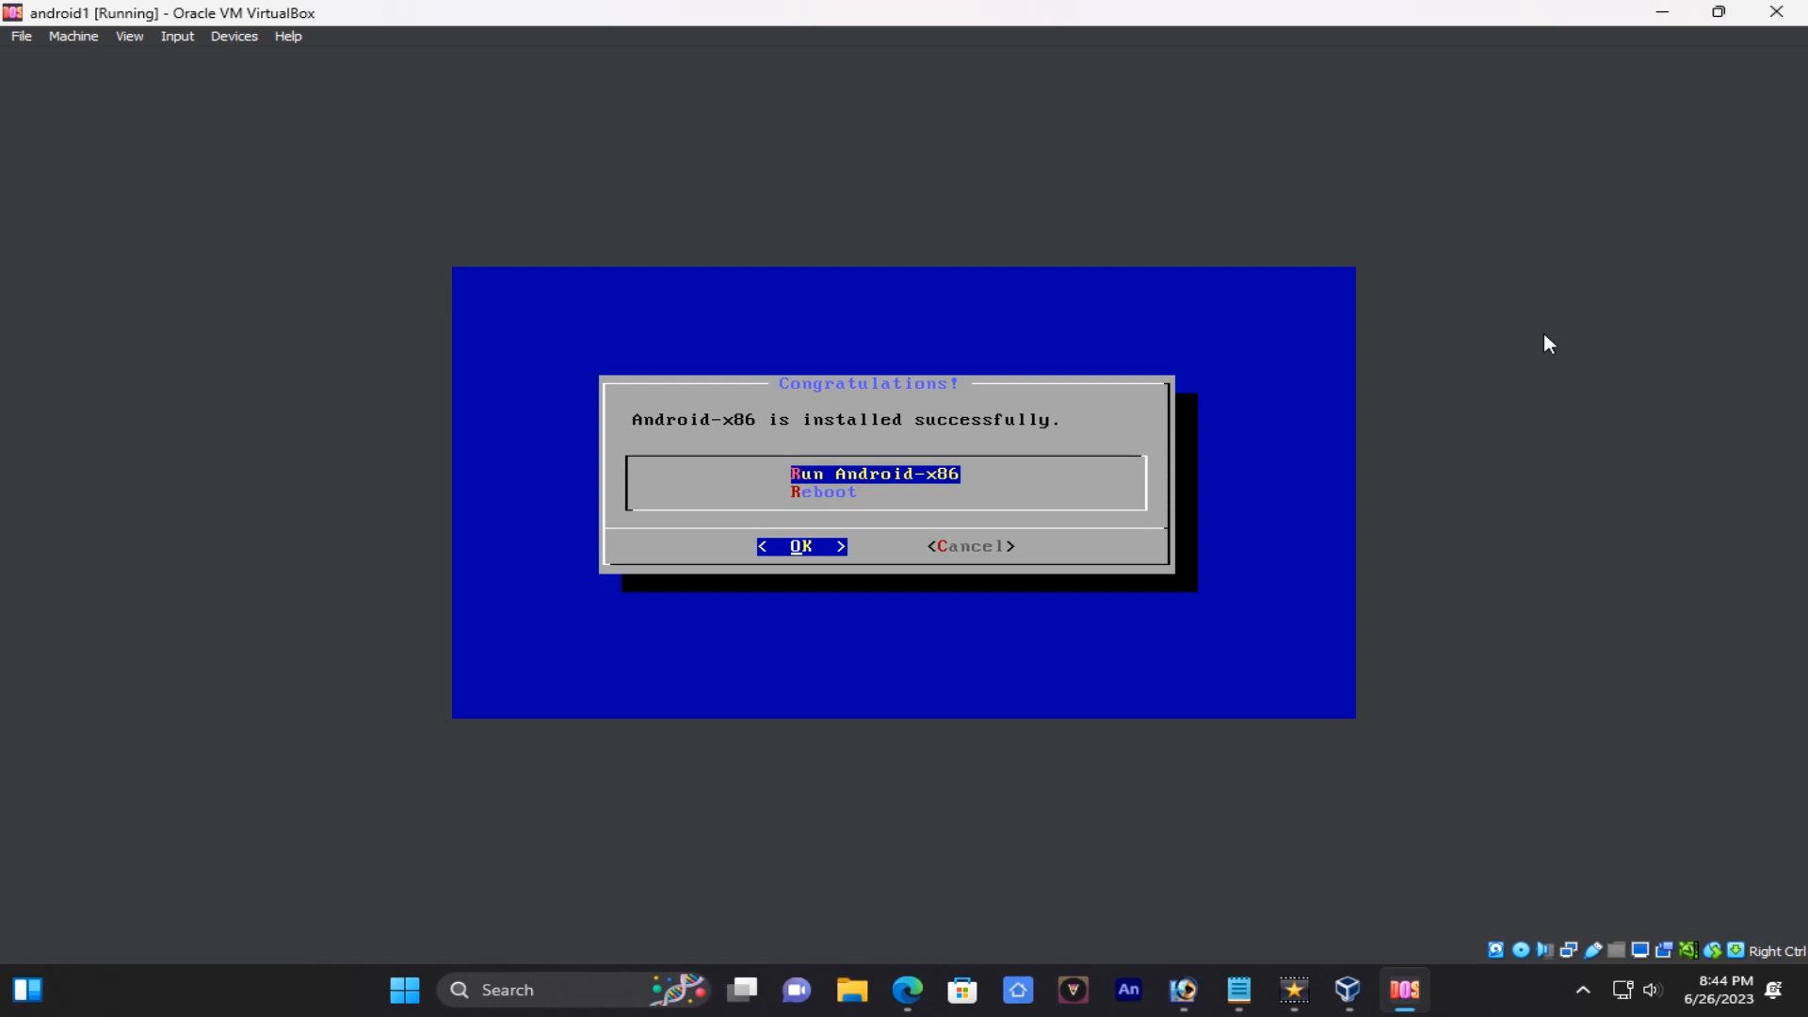
Close the running android1 machine and return to the VirtualBox Manager window.
click(1777, 11)
click(794, 553)
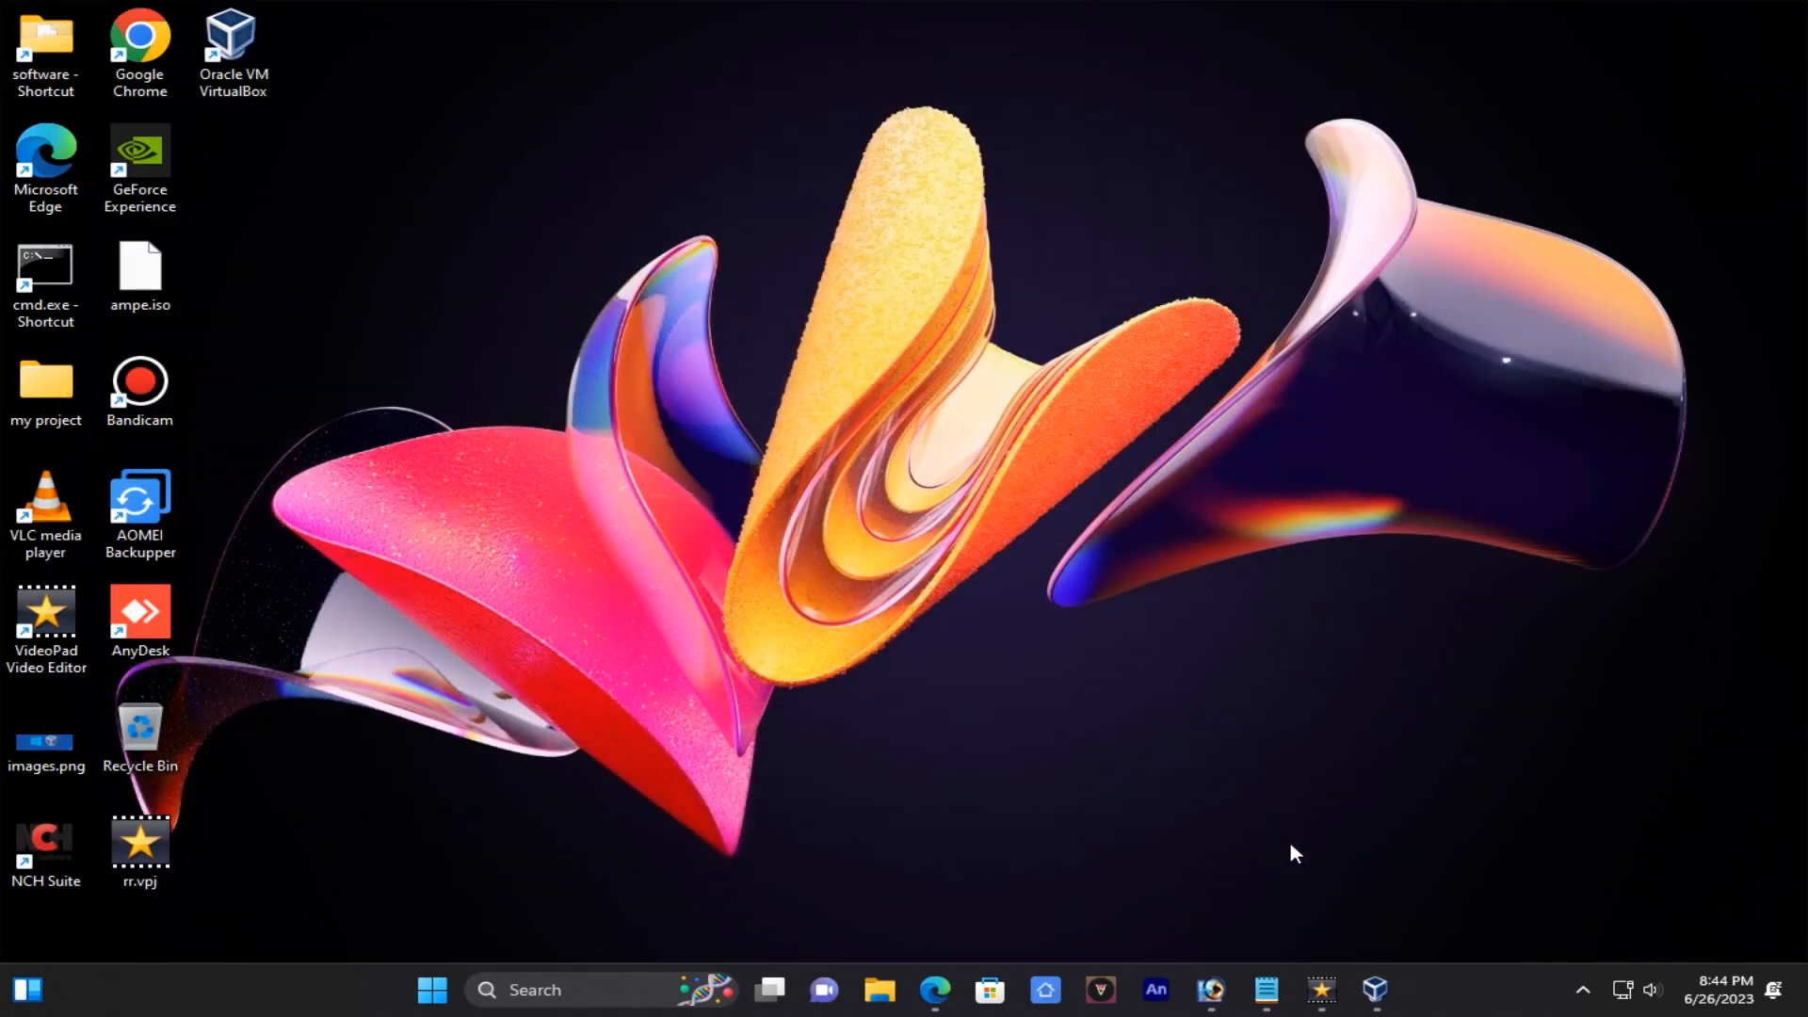
click(1373, 988)
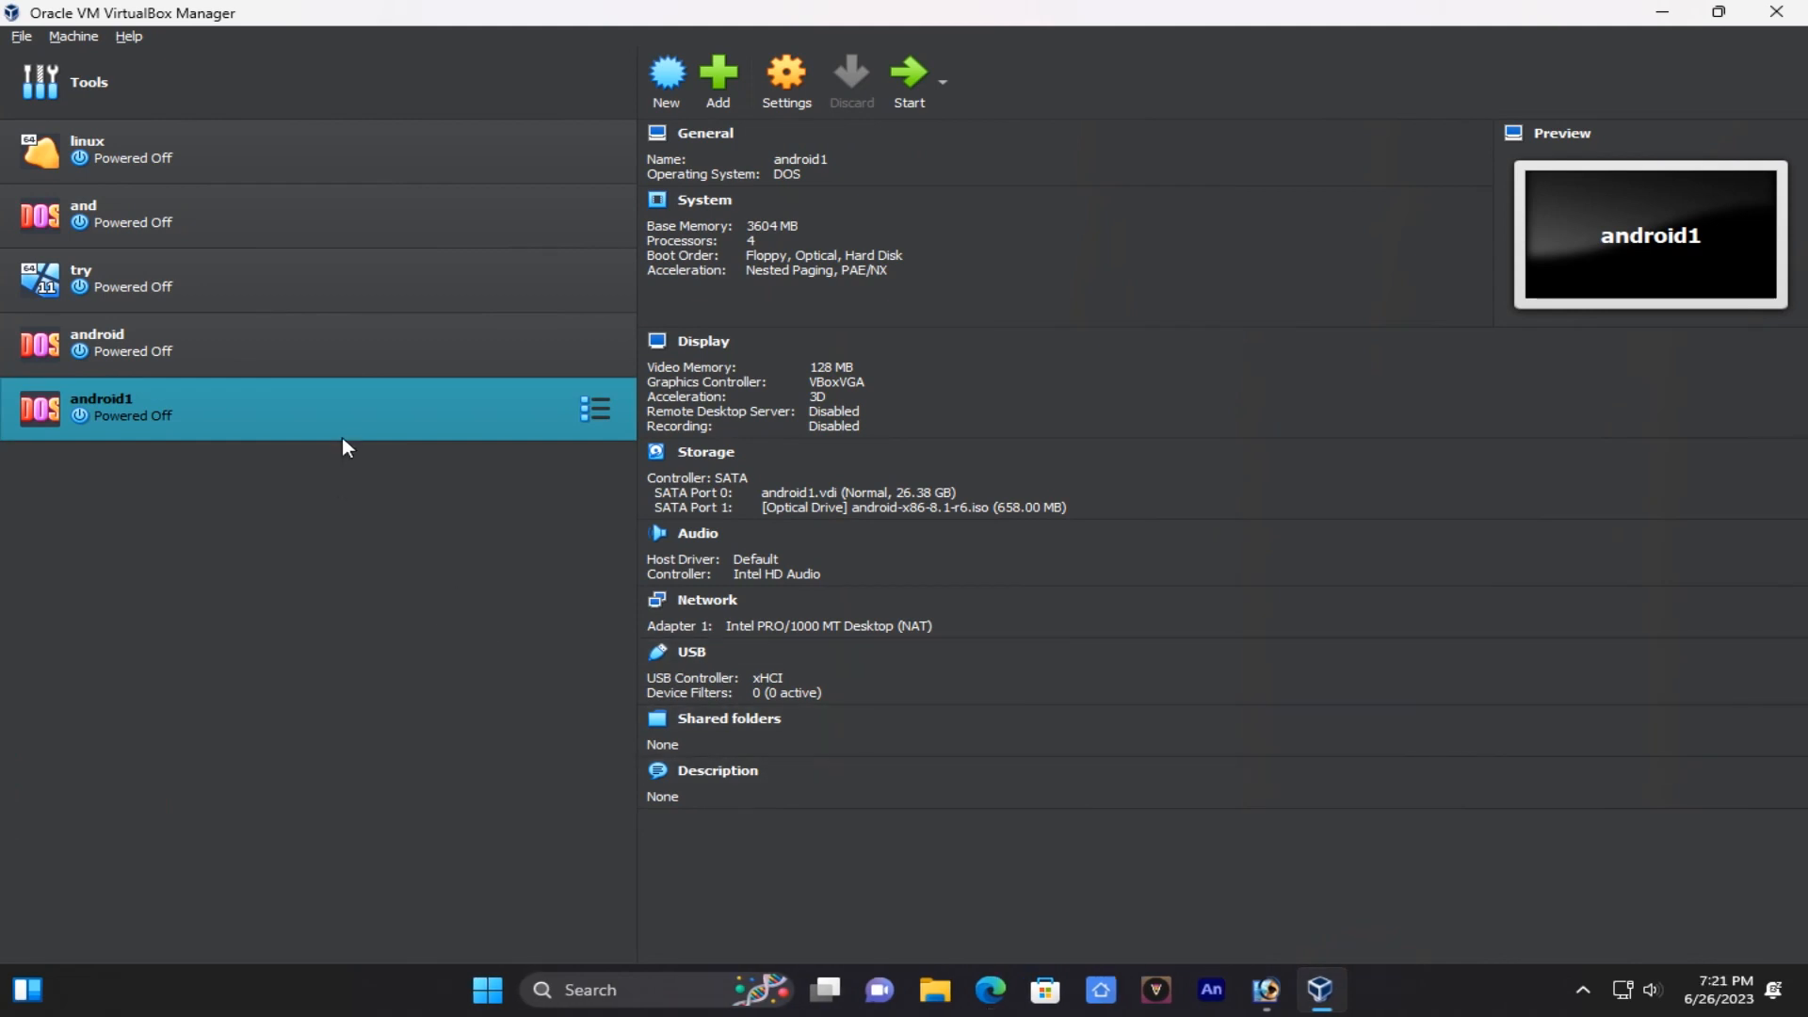
Remove the optical drive holding android-x86-8.1-r6.iso from the android1 storage settings and save the change.
right_click(340, 422)
click(398, 439)
click(600, 386)
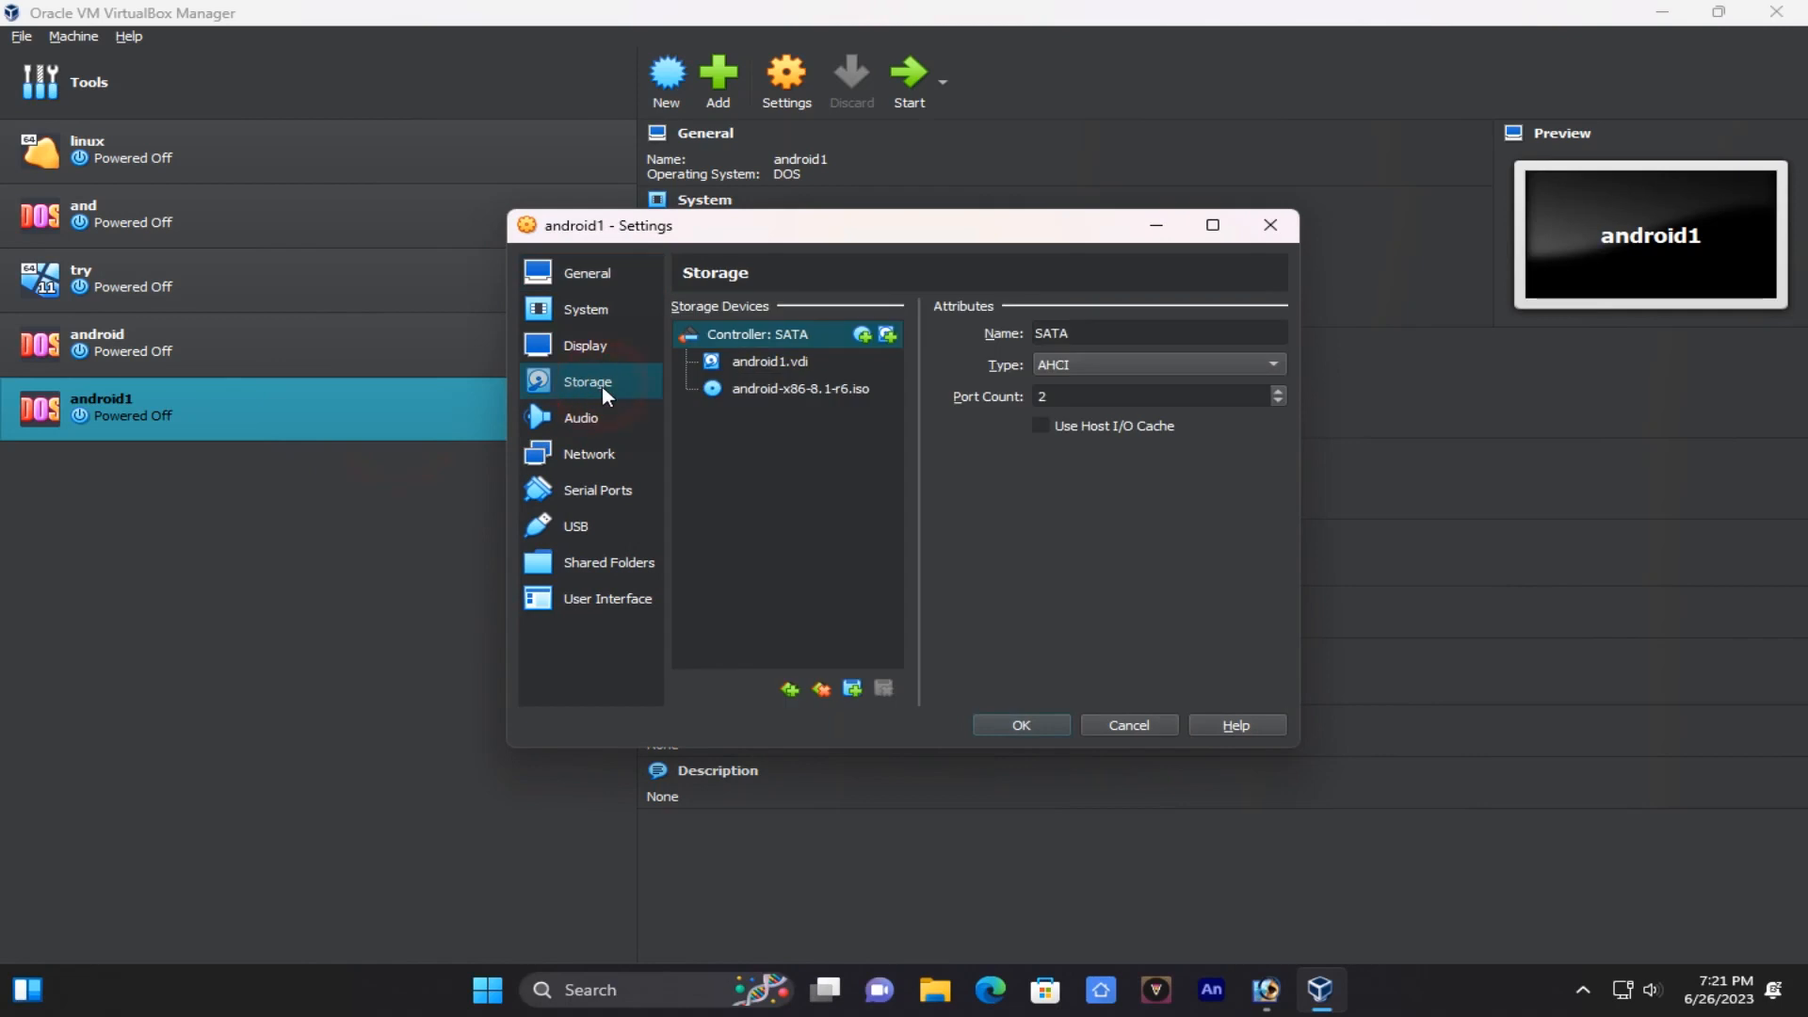
click(839, 390)
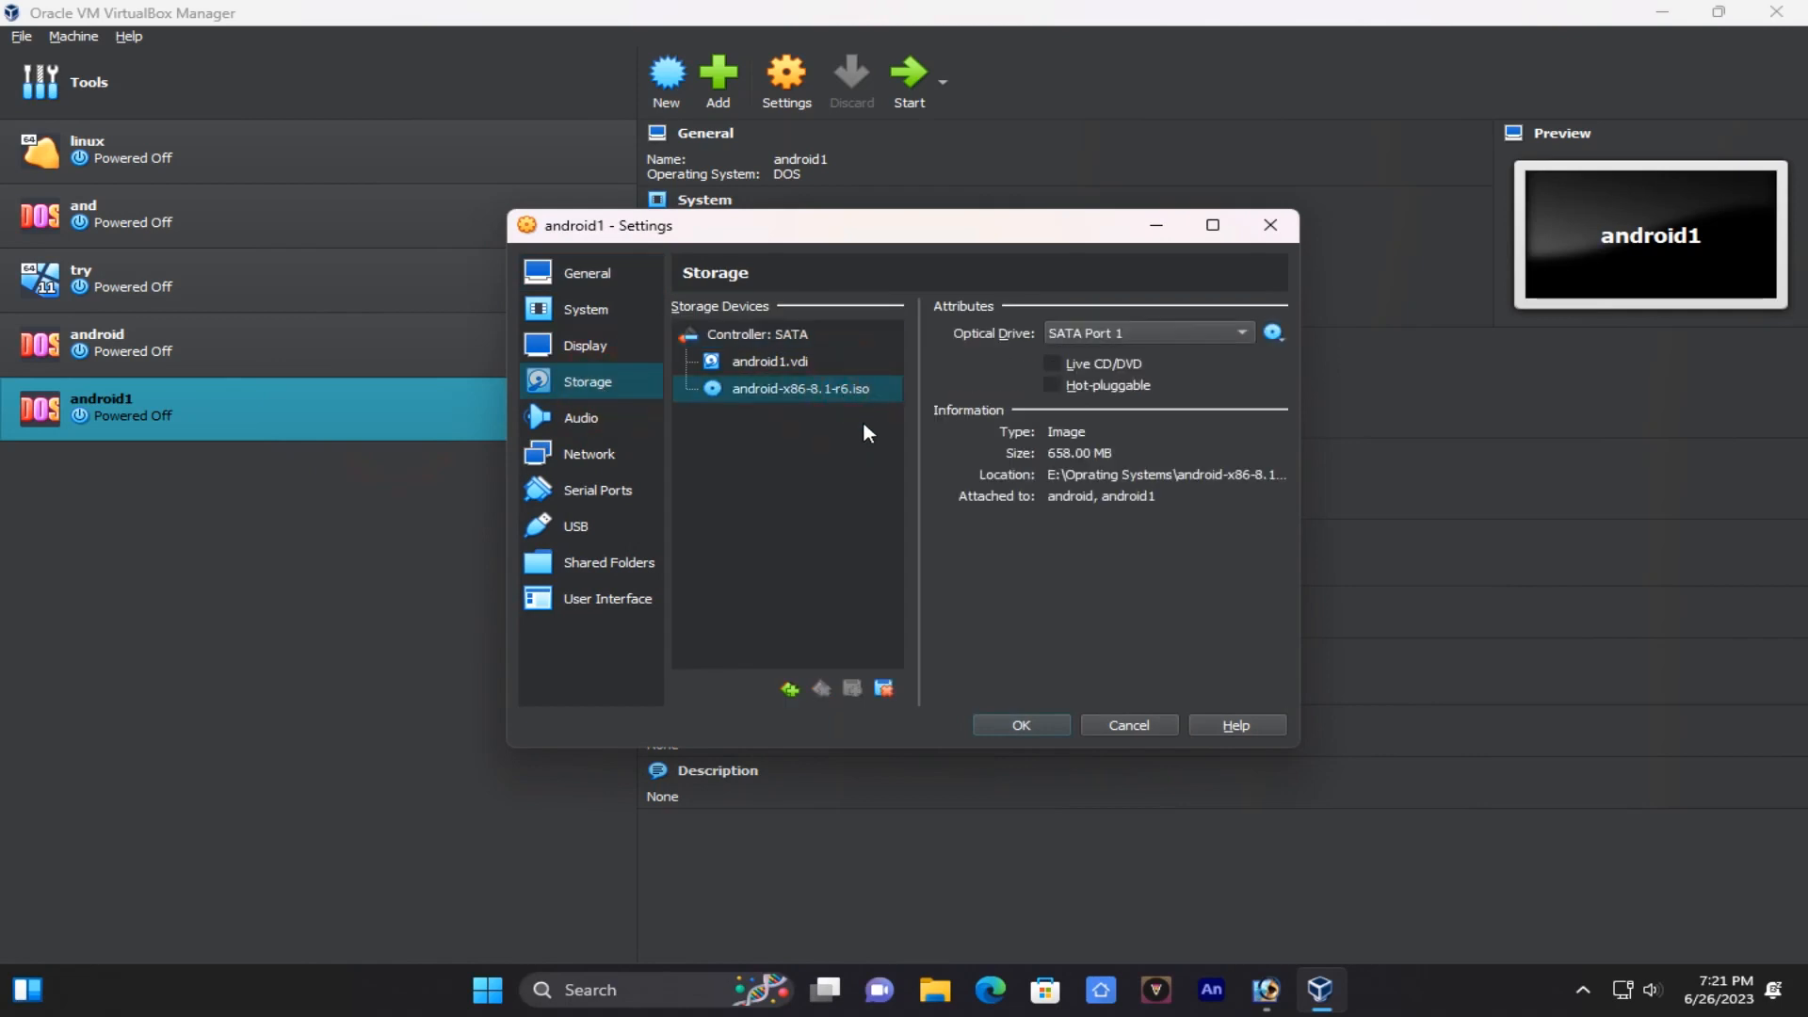
click(885, 689)
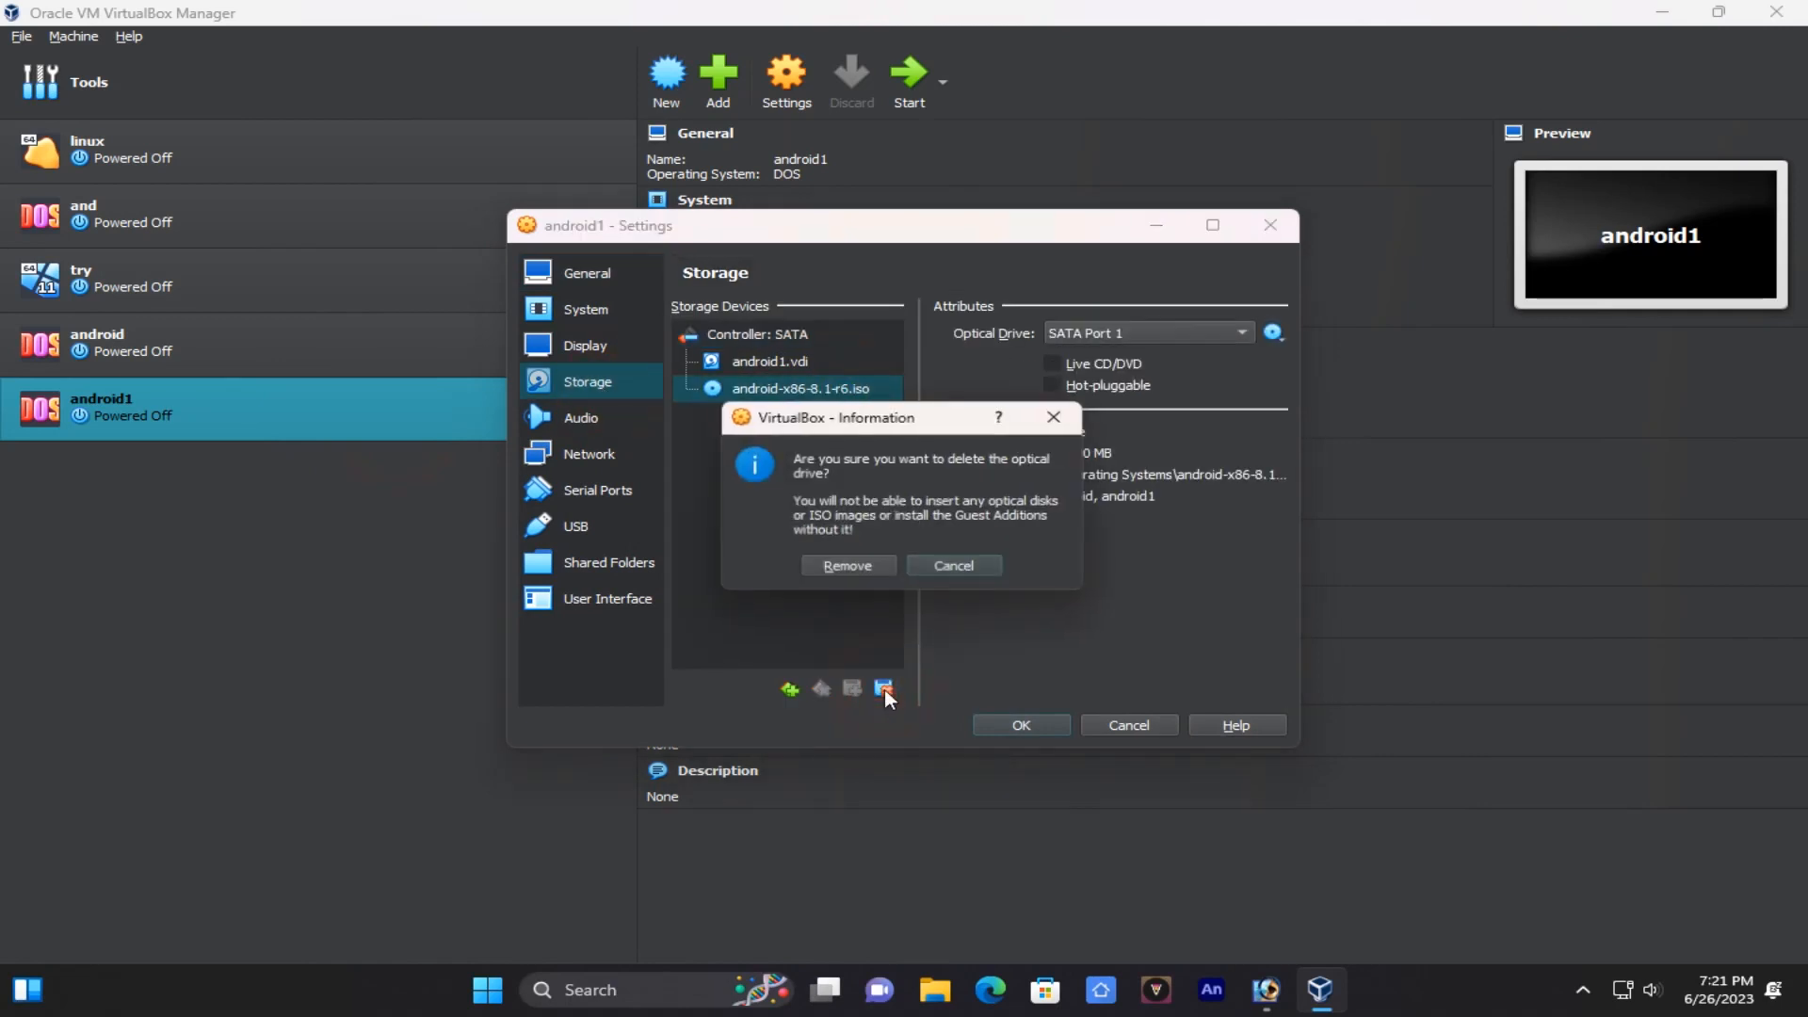
click(865, 569)
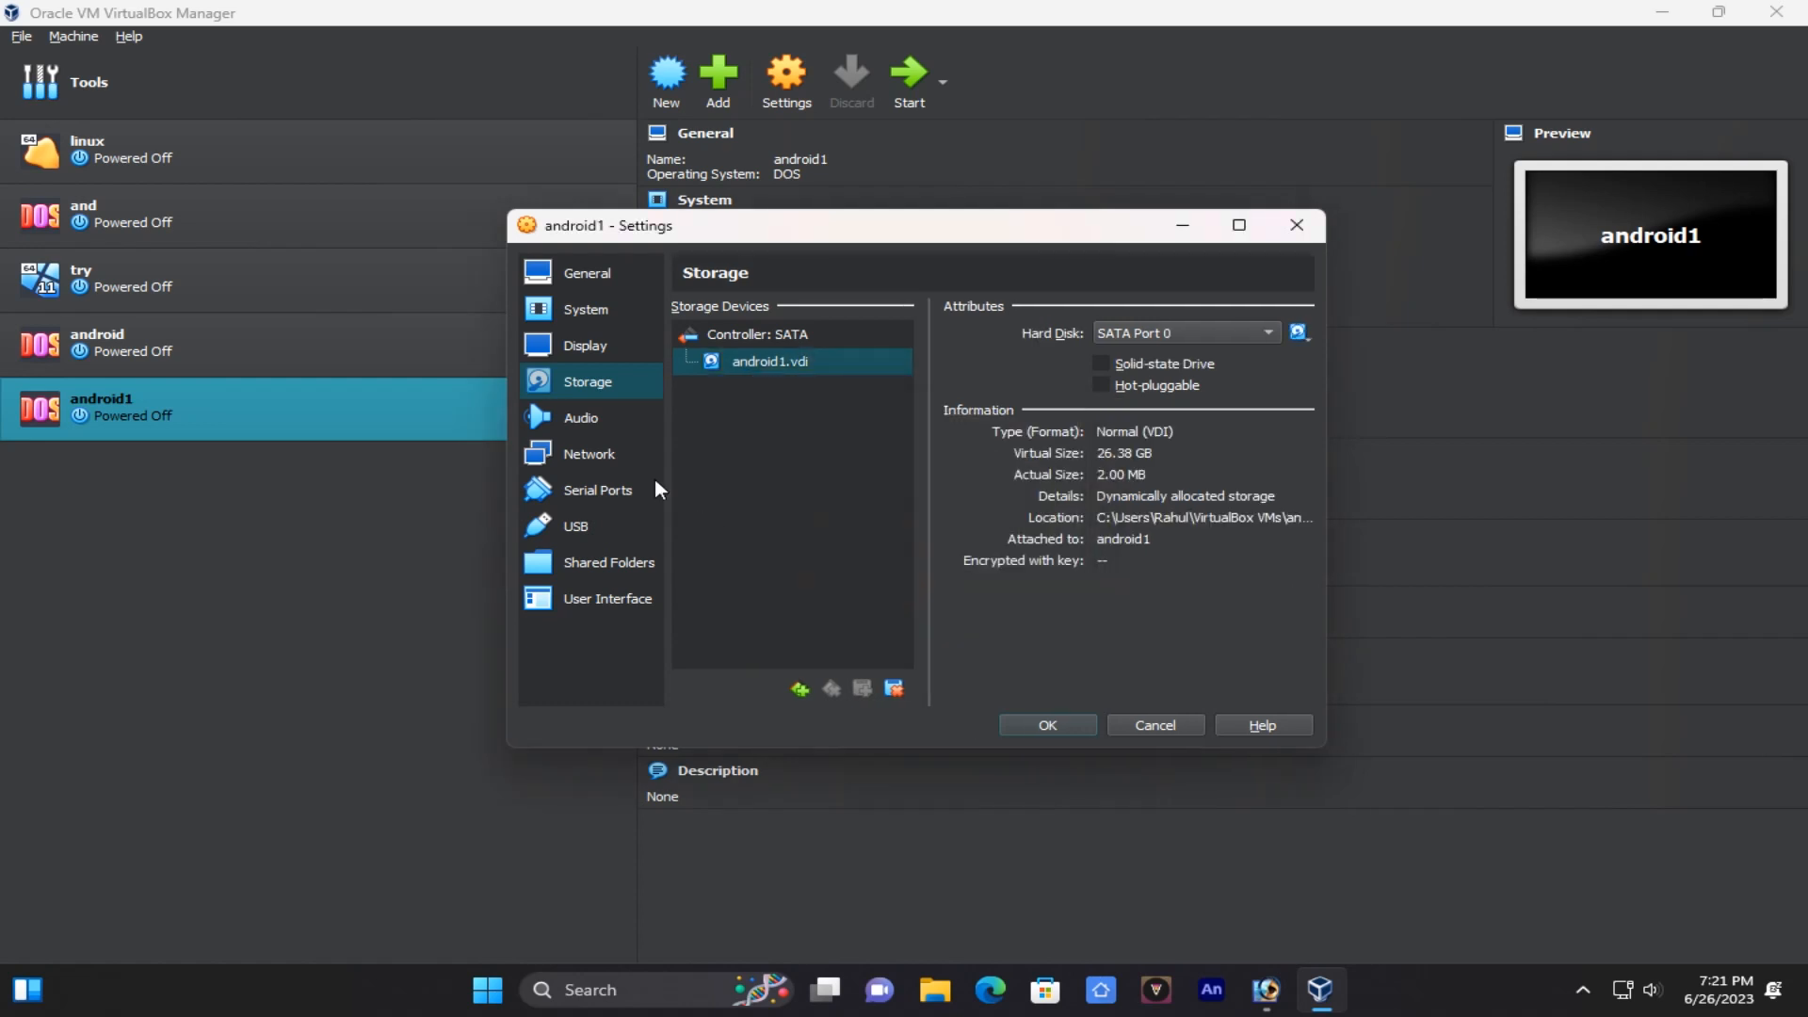
click(1047, 724)
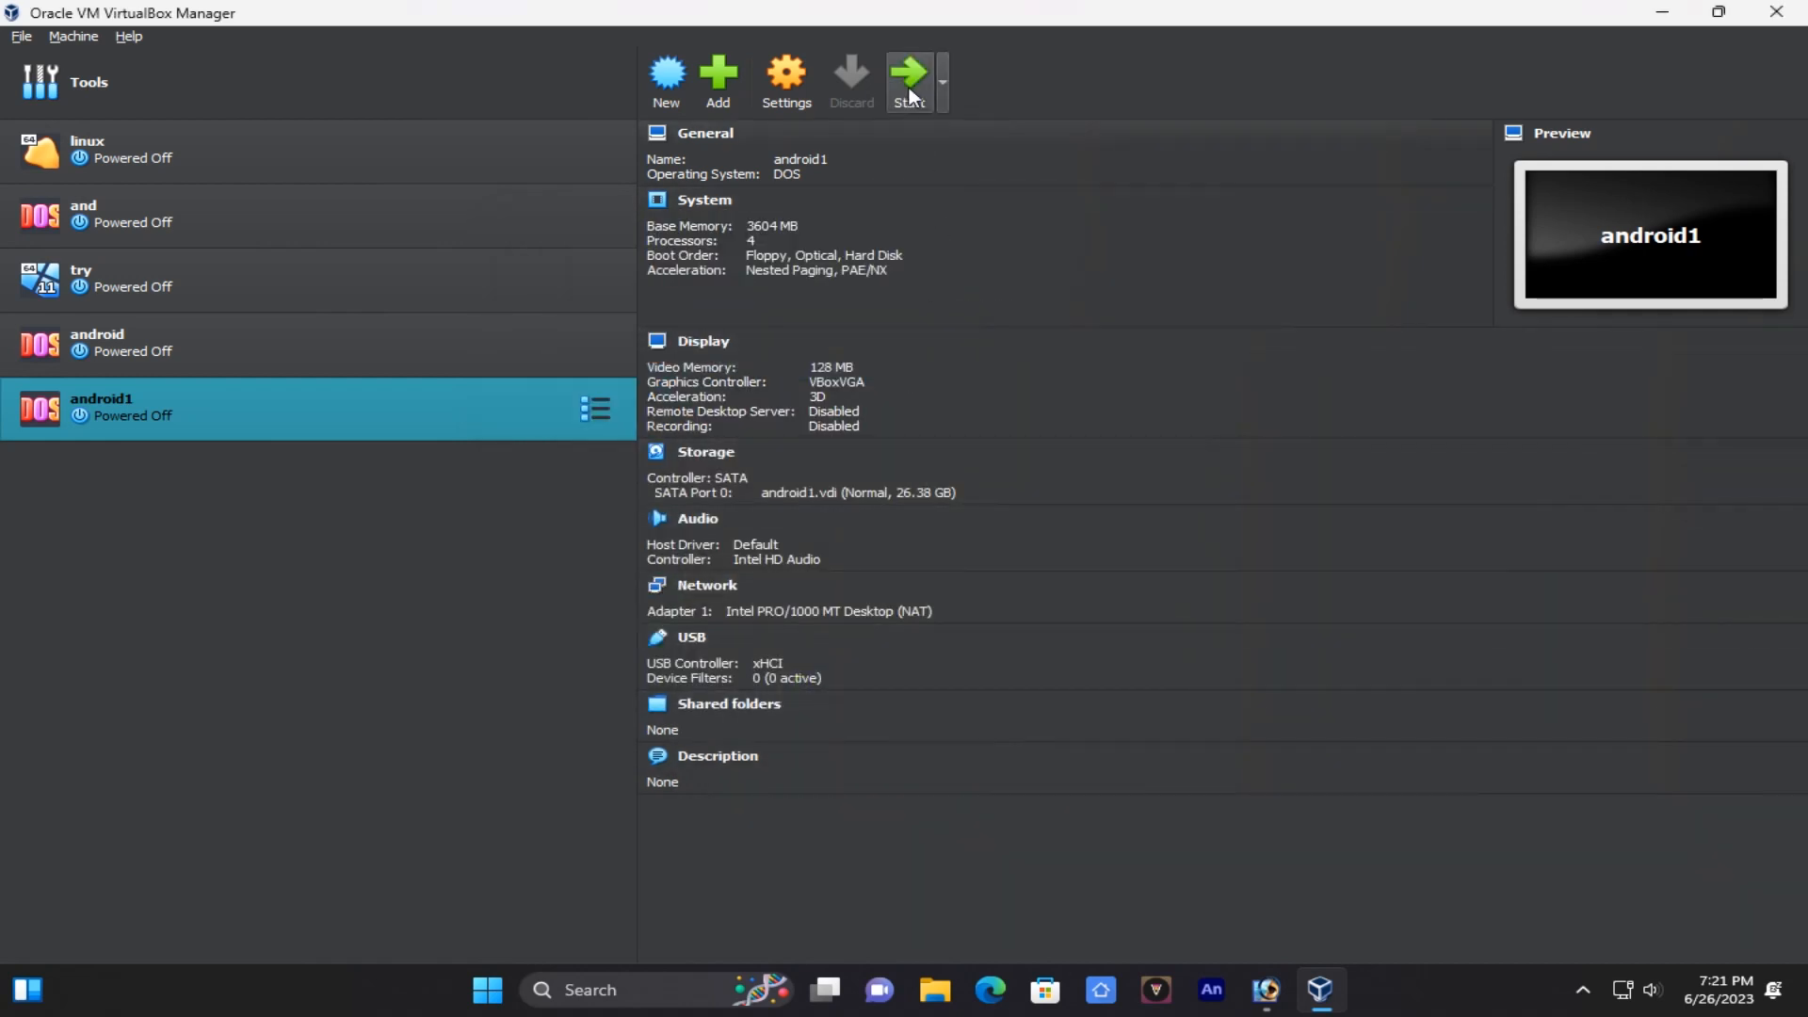
Boot the android1 machine into Android-x86 8.1-r6 with a normal start and begin Android's first-time setup.
right_click(443, 405)
mouse_move(542, 562)
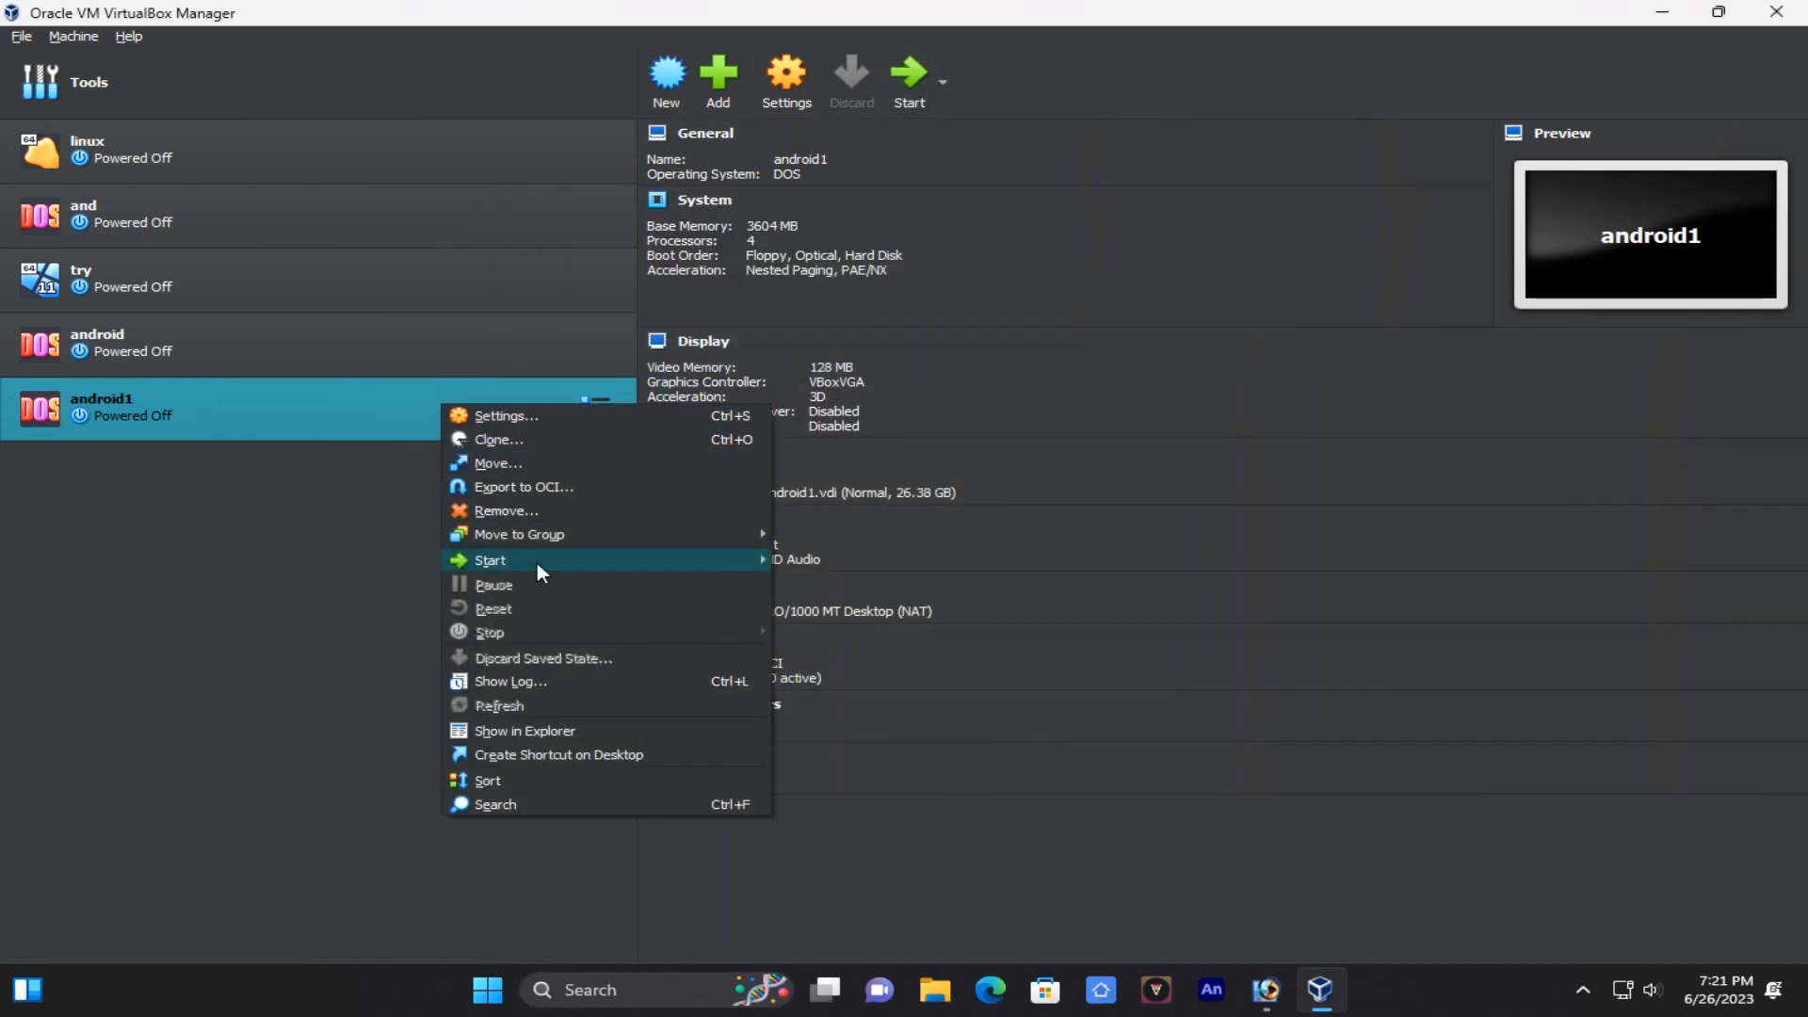
click(827, 559)
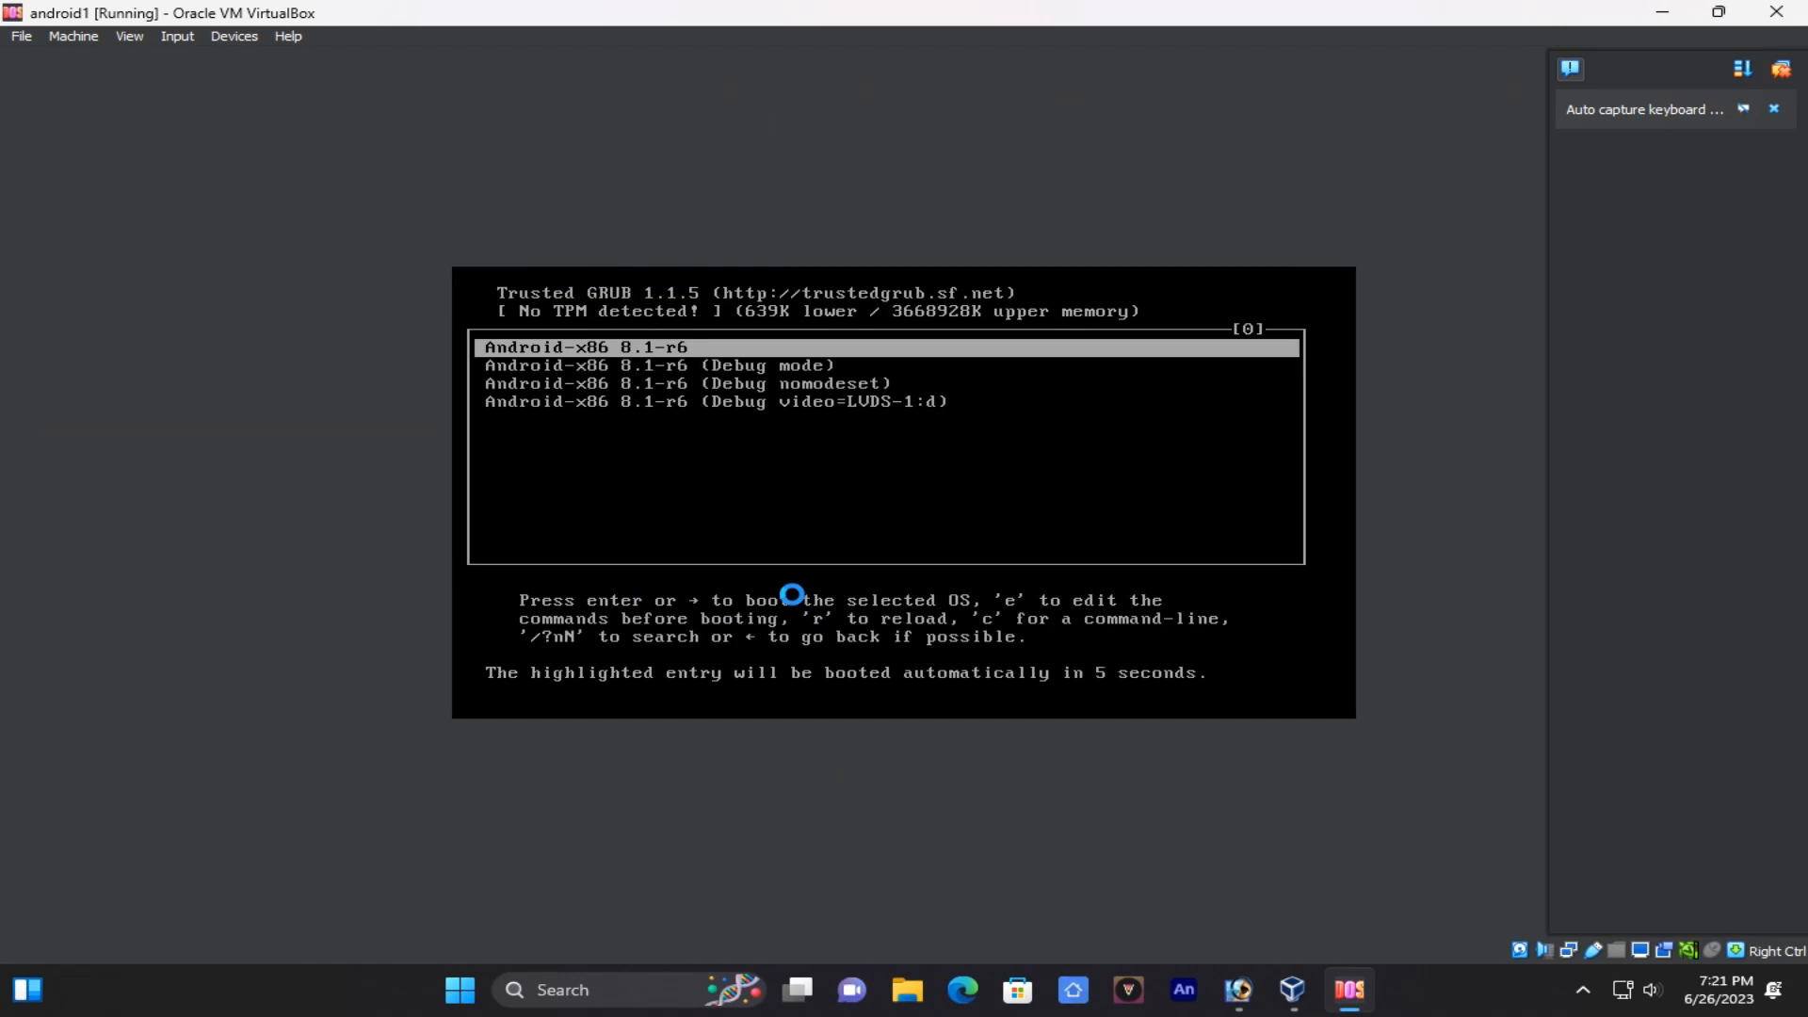
key(Return)
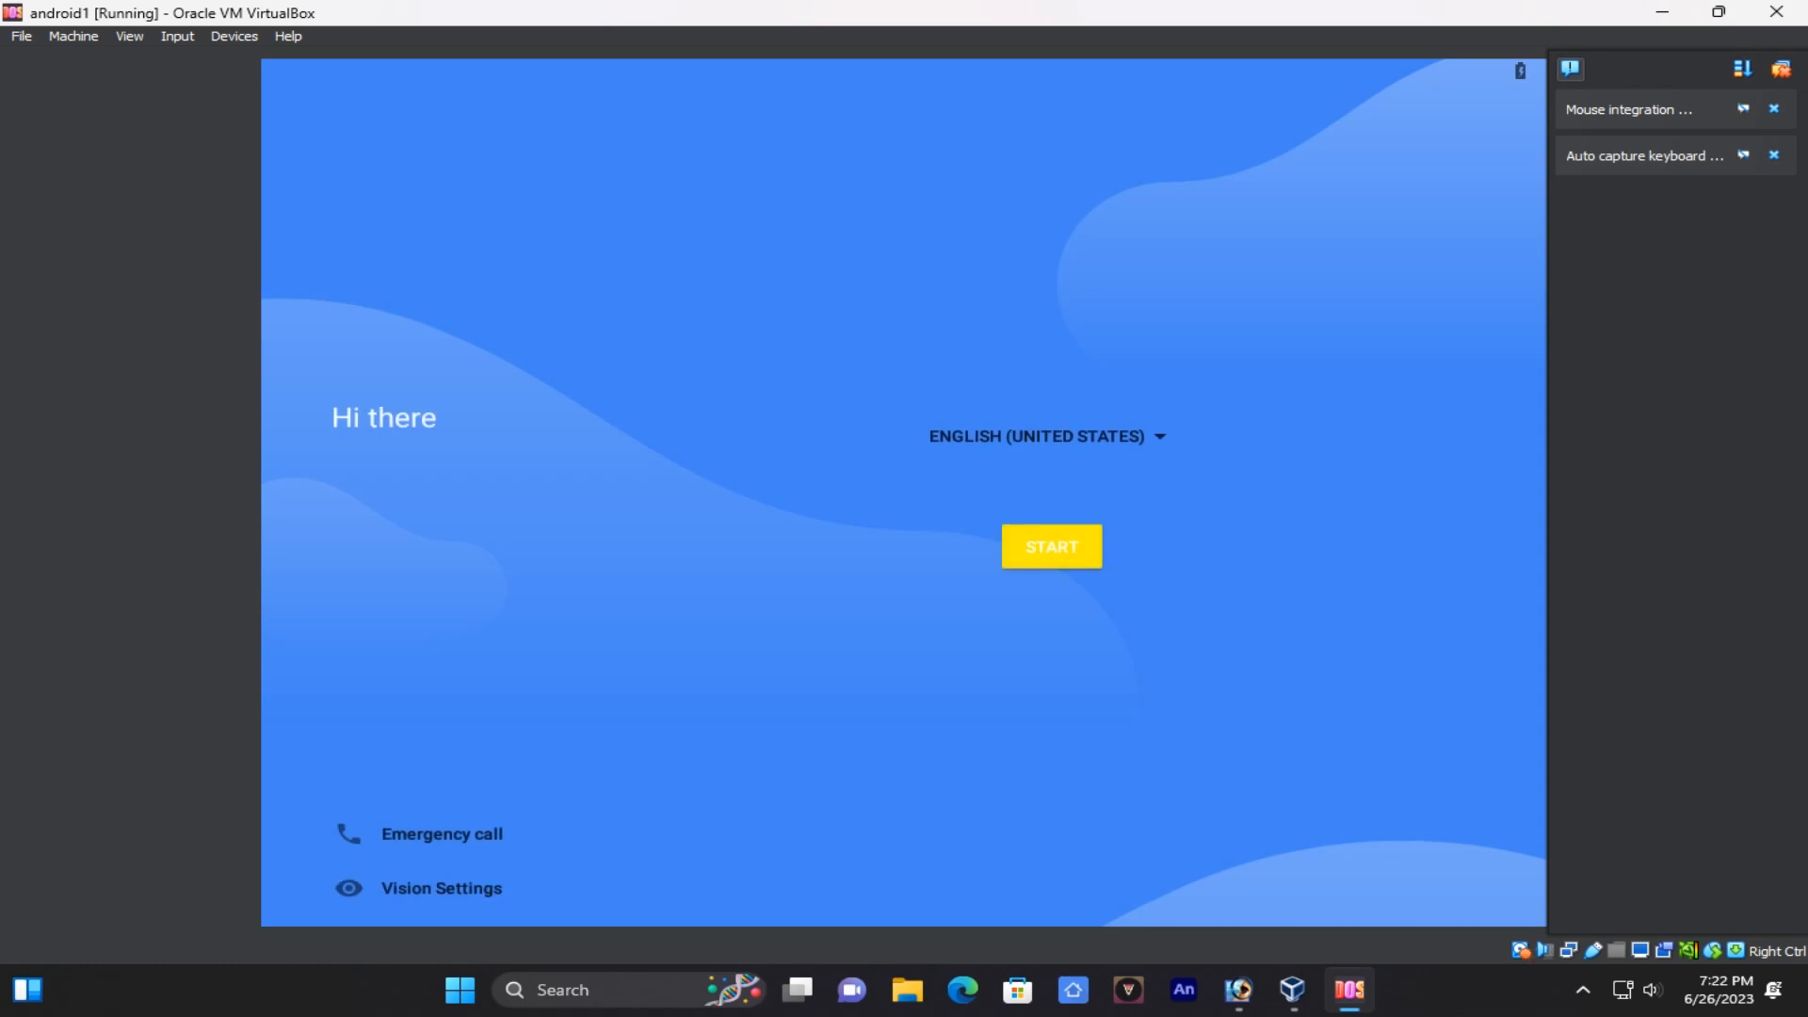
click(1047, 560)
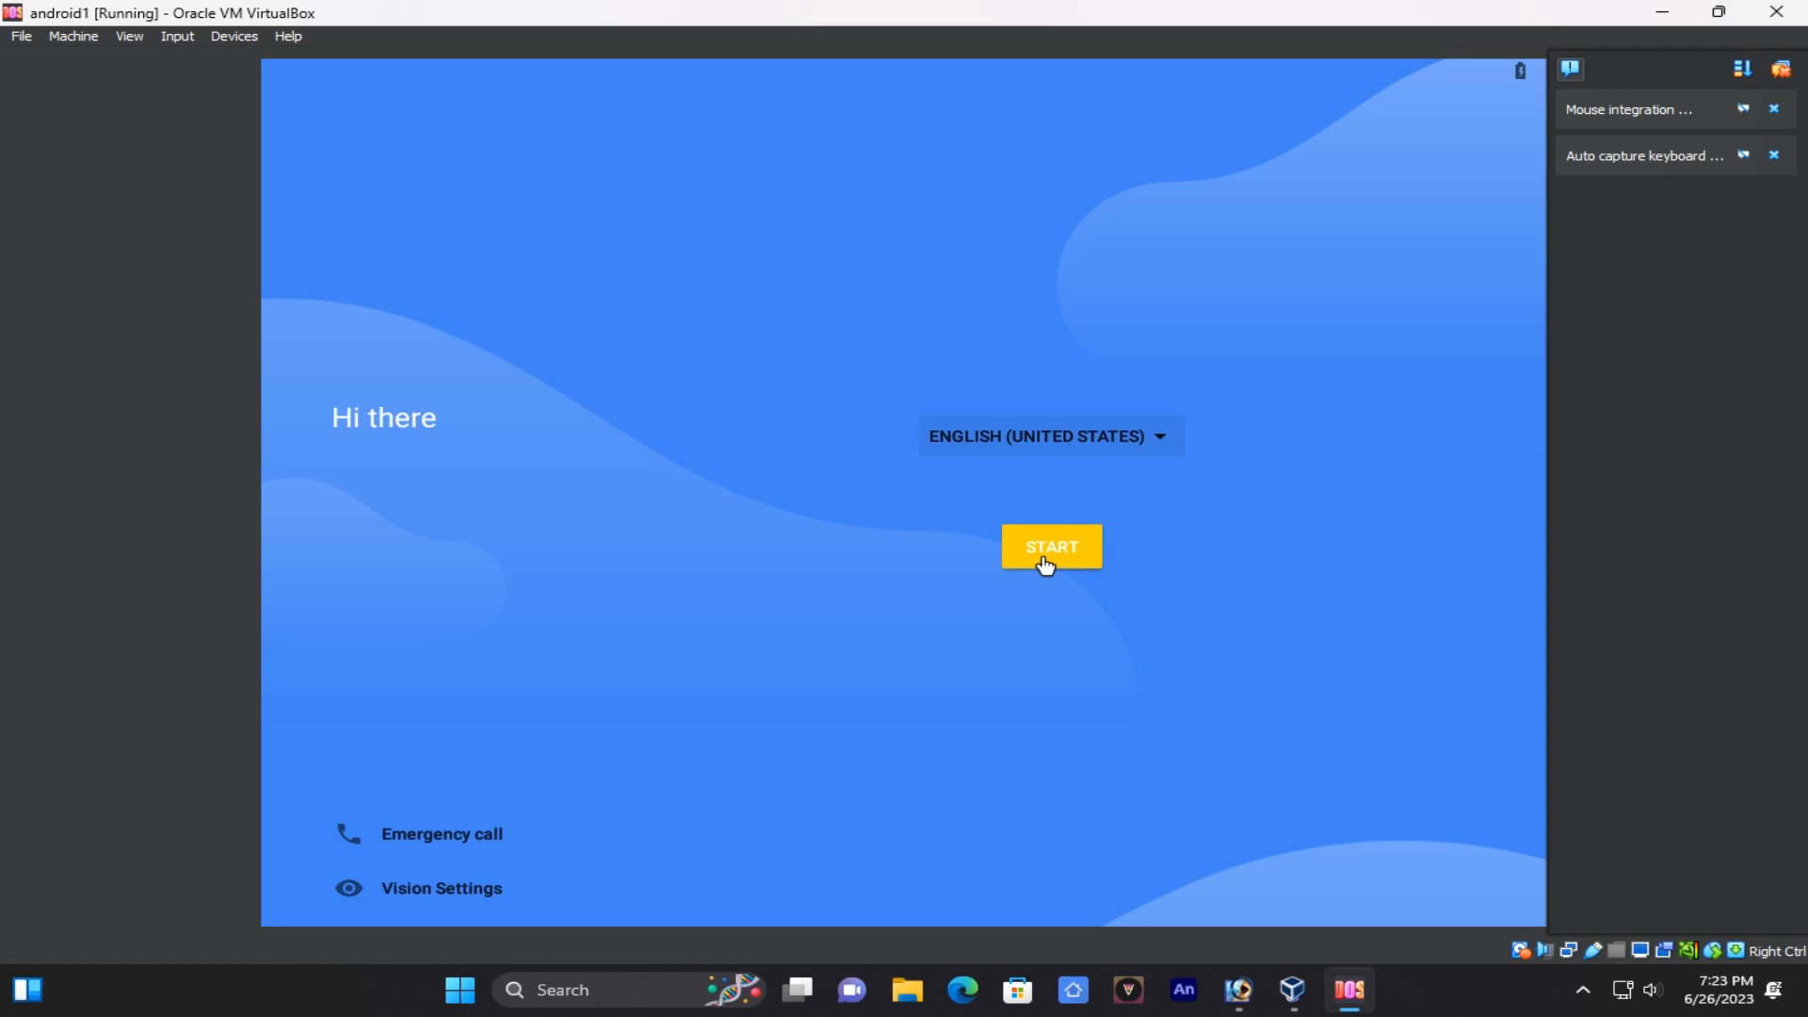
Start Android's first-time setup and continue without connecting to a Wi-Fi network.
click(1046, 561)
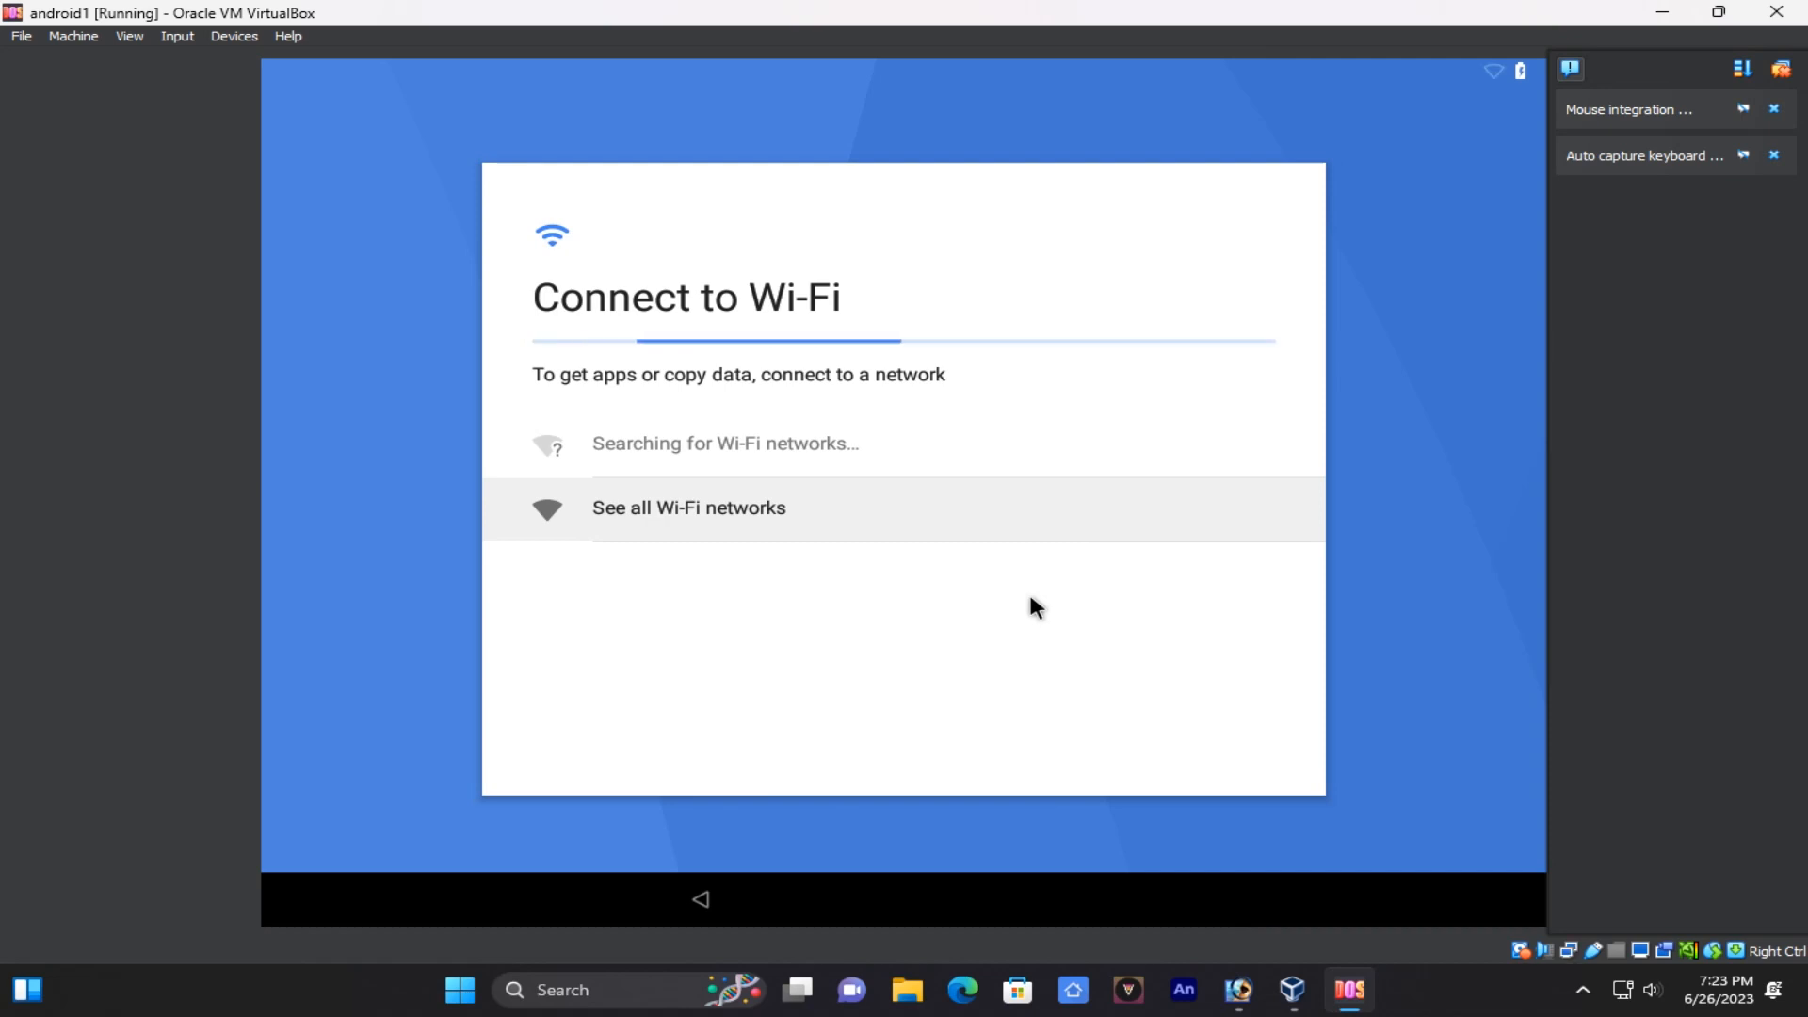
click(543, 765)
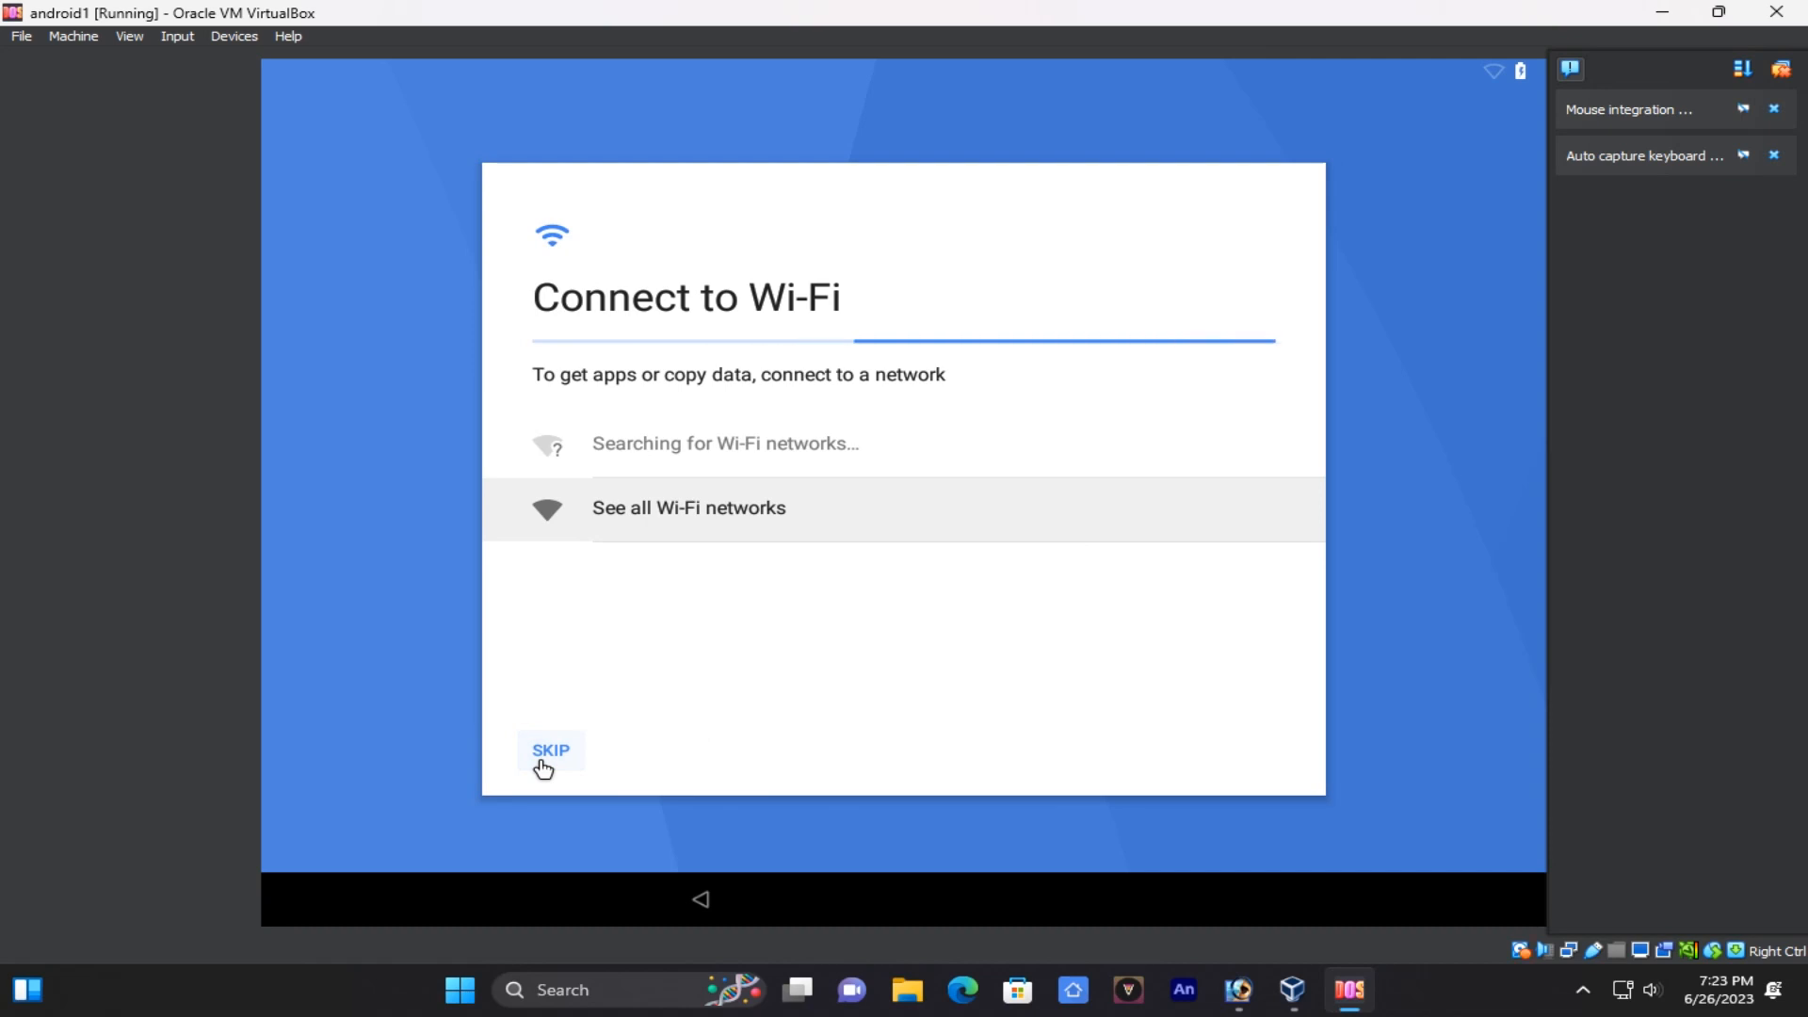
click(551, 751)
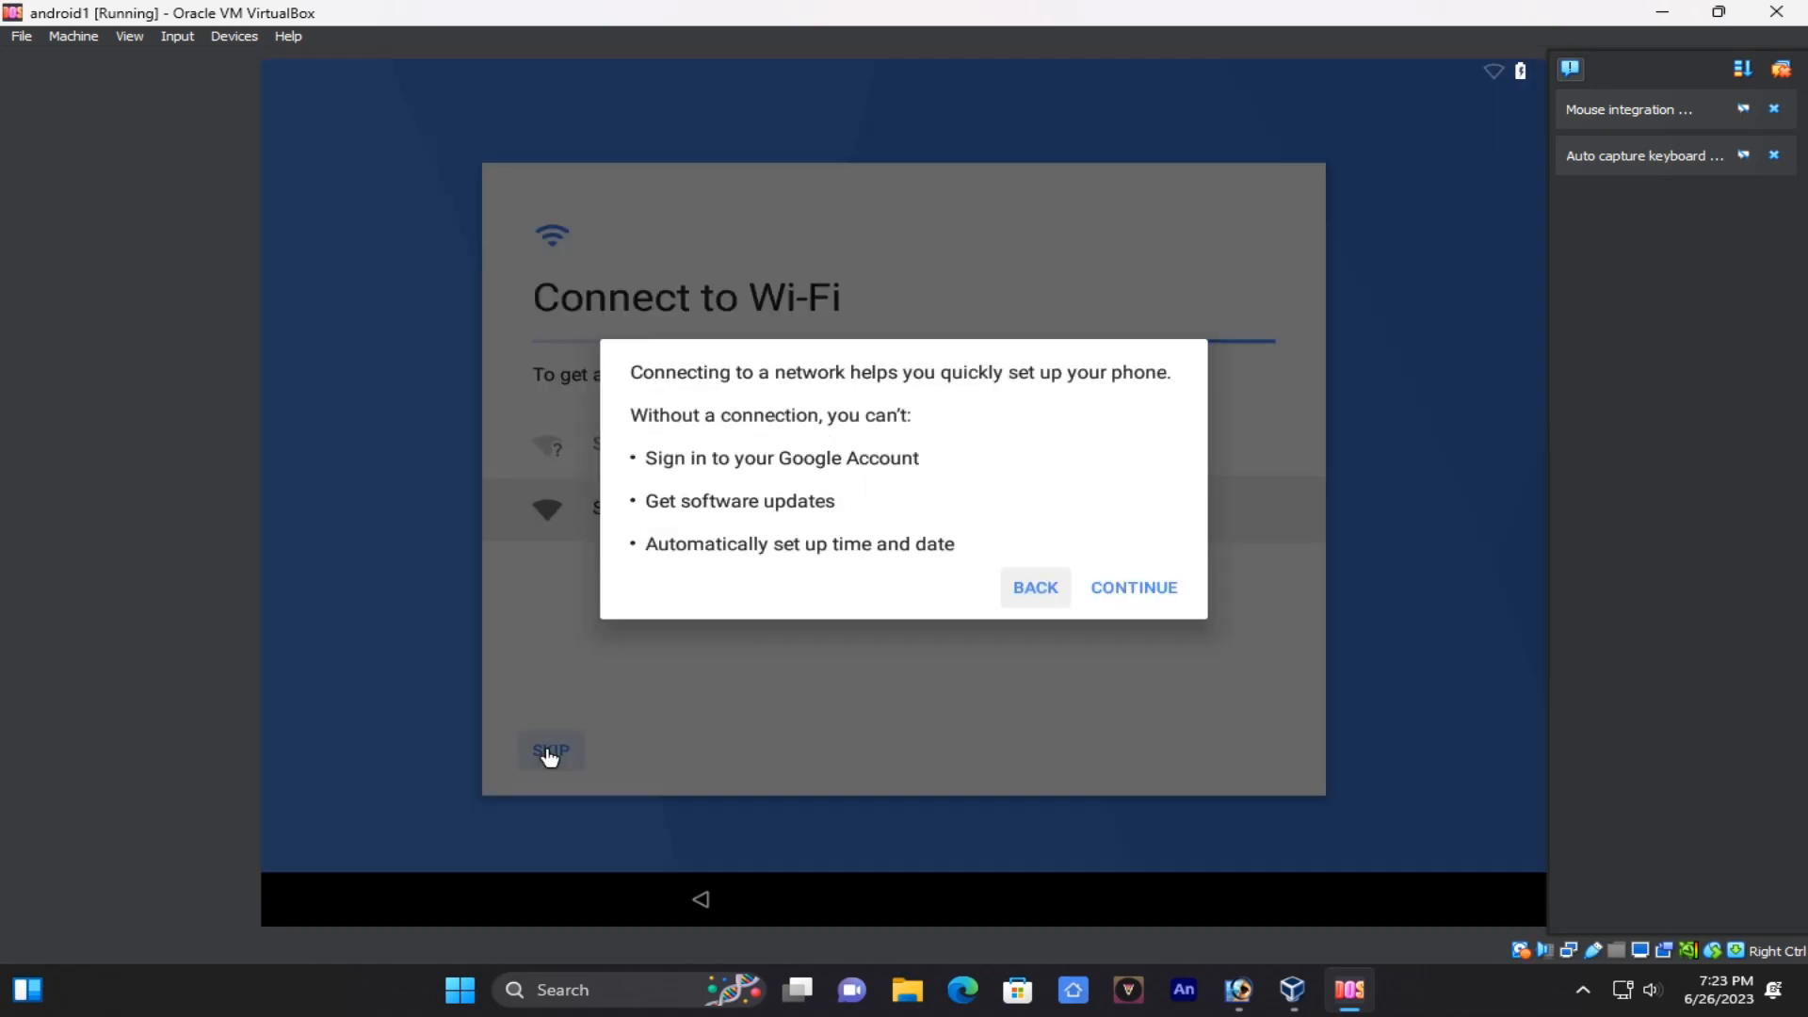
click(1136, 588)
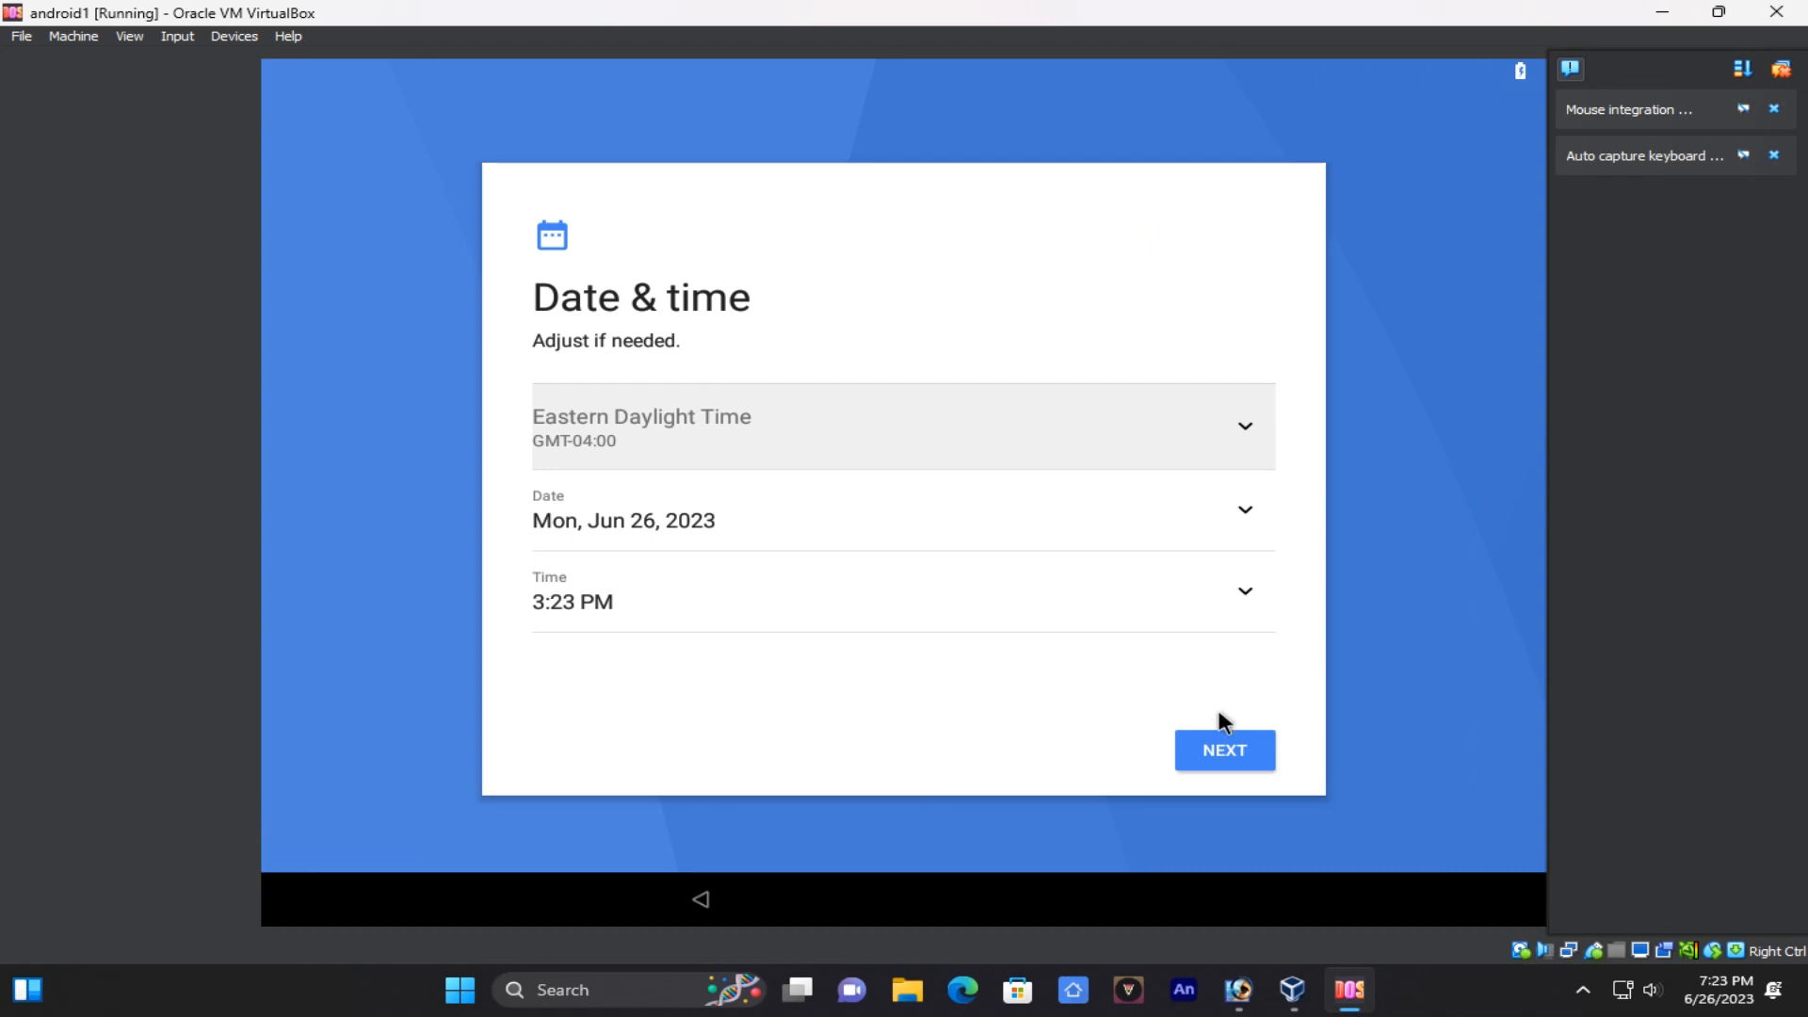
Accept the proposed date and time, and enter android as the name for personalizing the phone.
click(1231, 747)
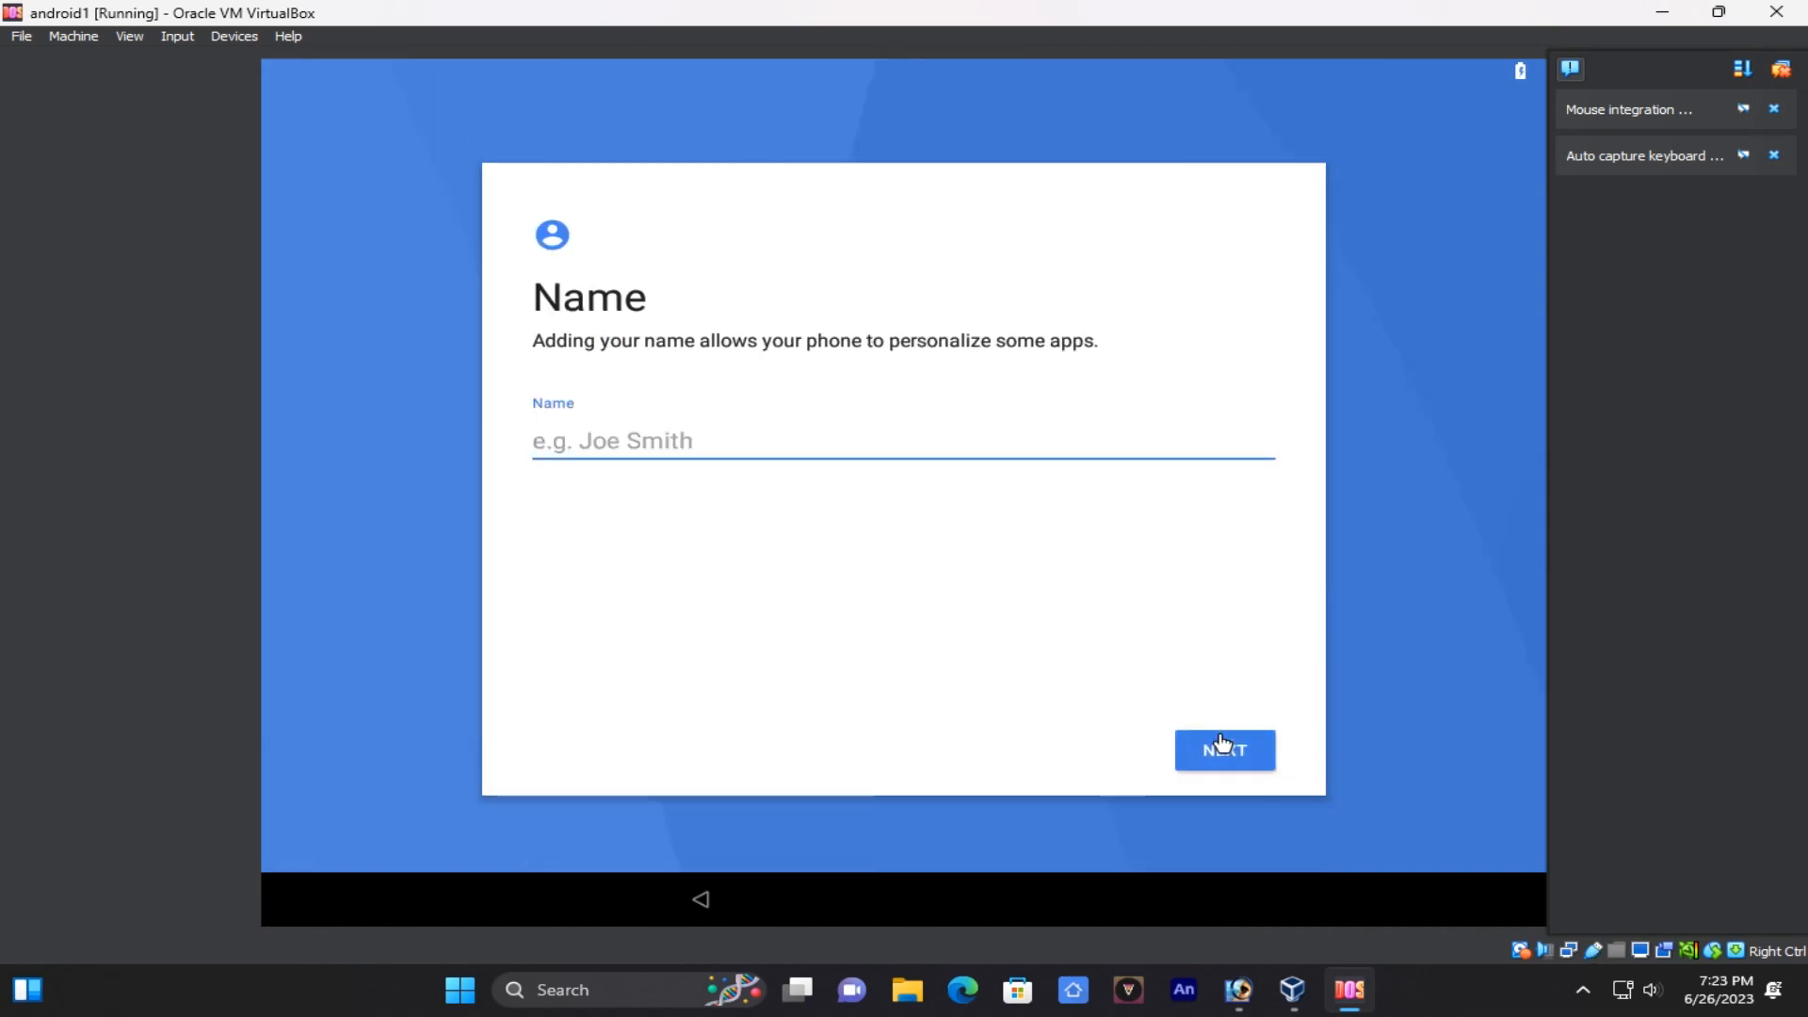
text(andr)
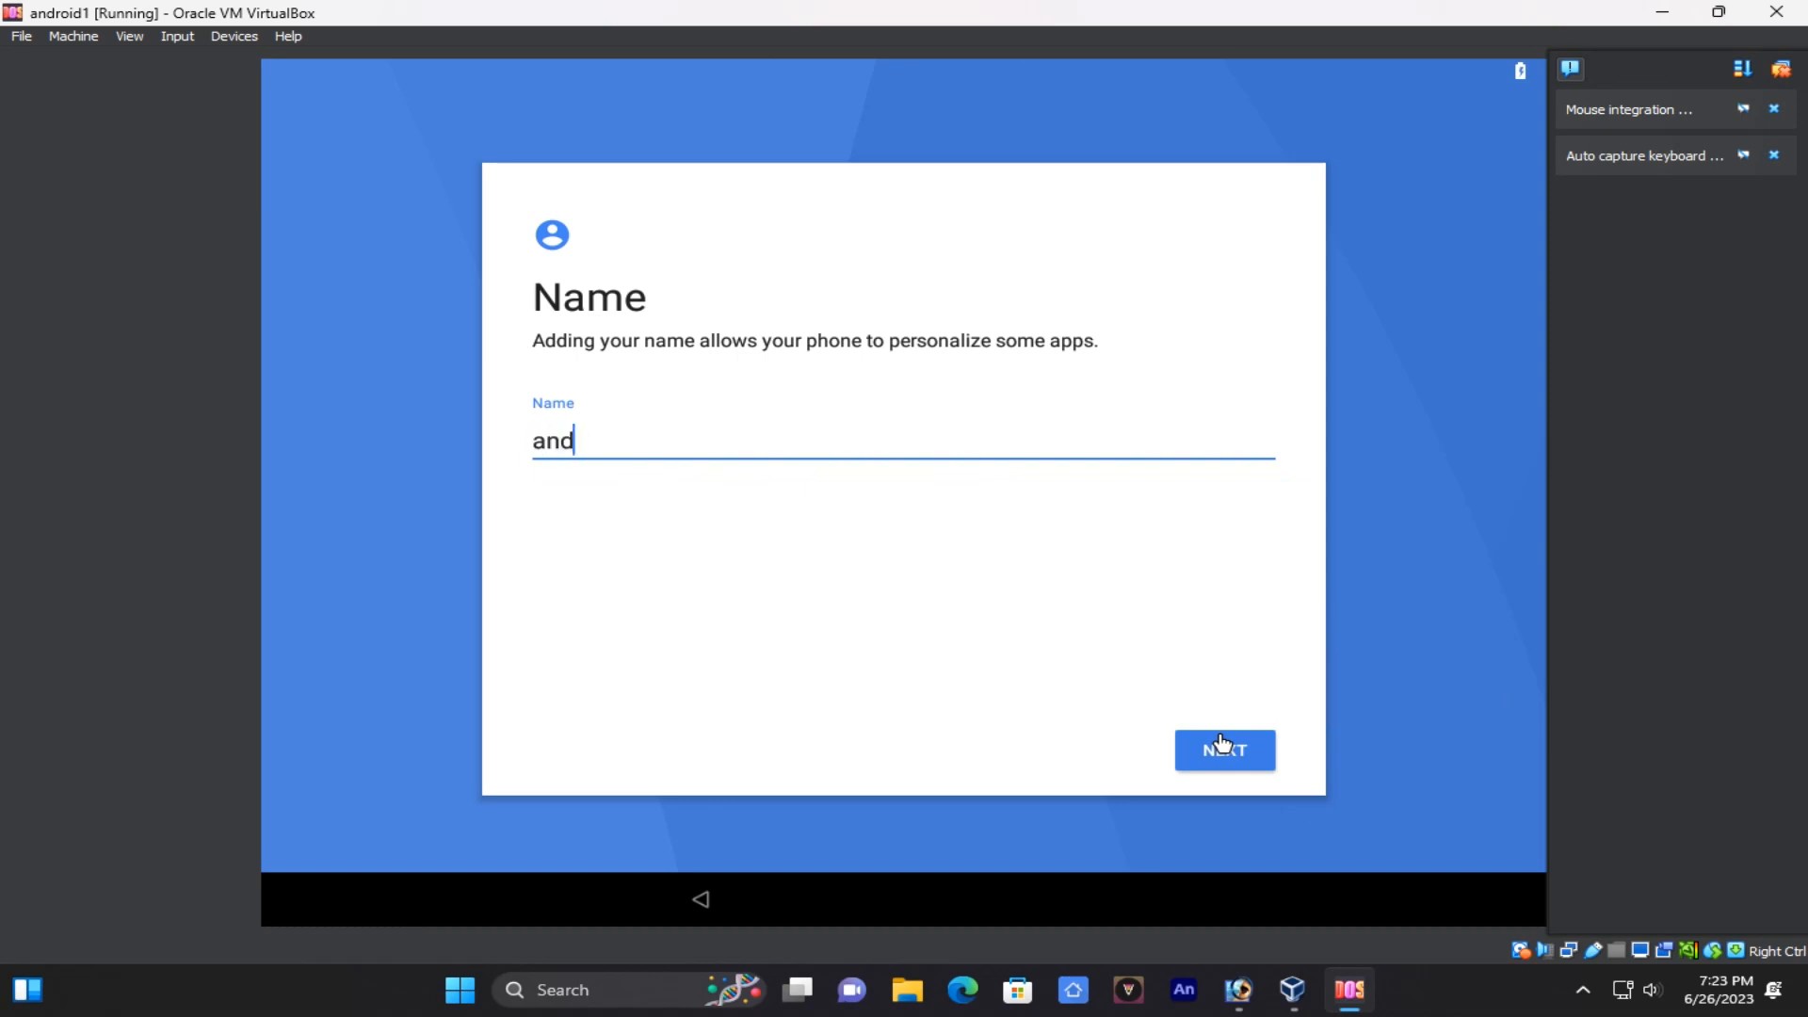
text(oid)
click(1217, 748)
Accept the remaining setup pages with their default choices and proceed to the Android home screen.
click(1215, 751)
click(1215, 751)
click(1215, 750)
click(1215, 750)
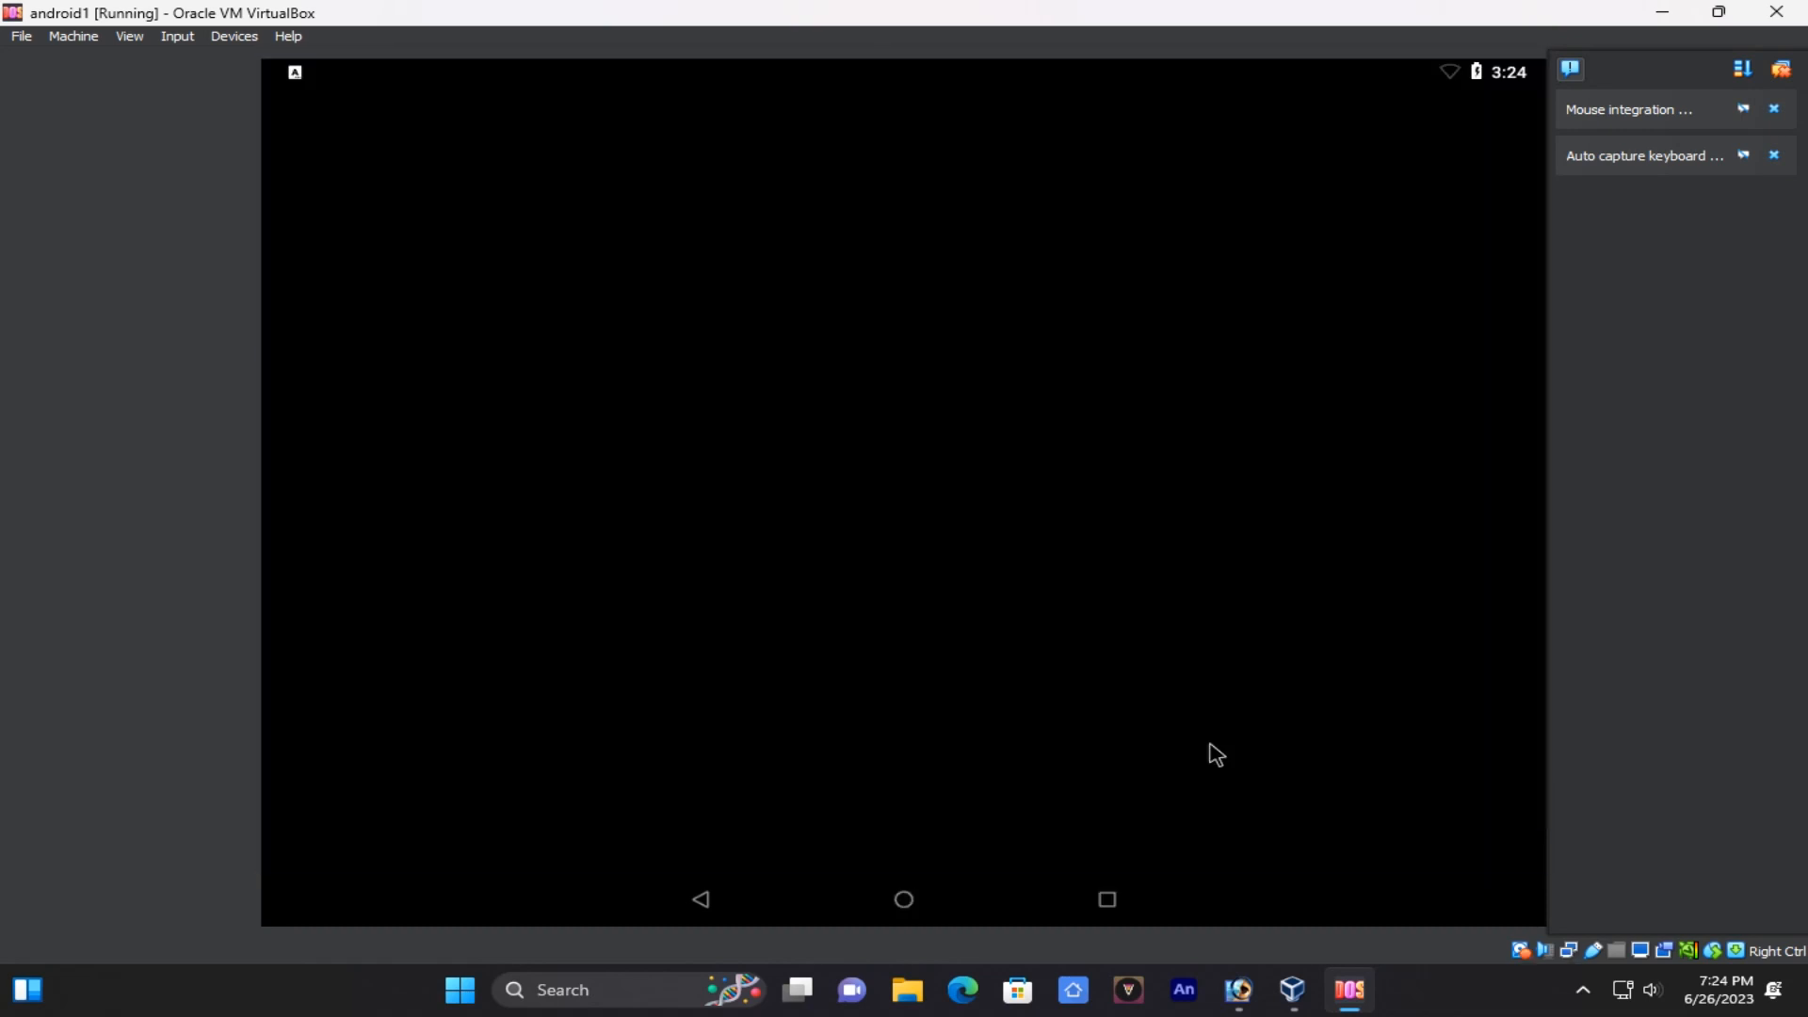
click(695, 708)
click(1134, 853)
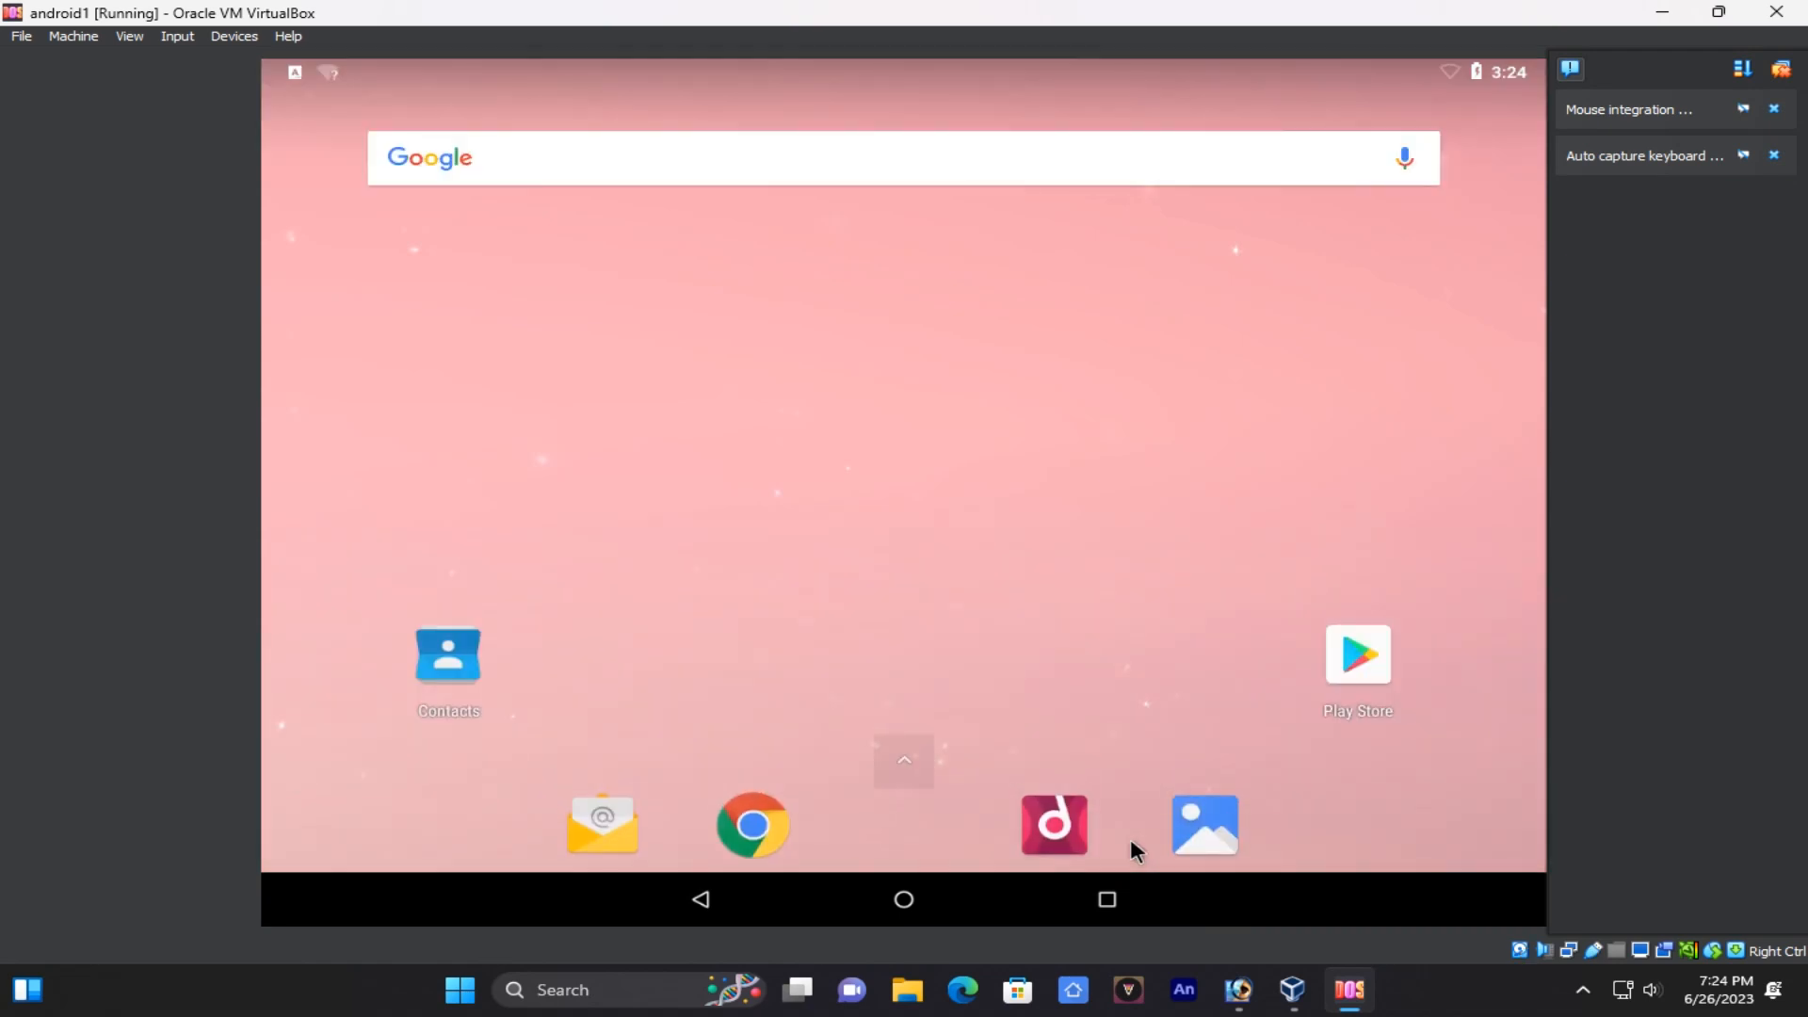
Open Android's Settings from the full app list, look through the categories and open the System section.
click(910, 764)
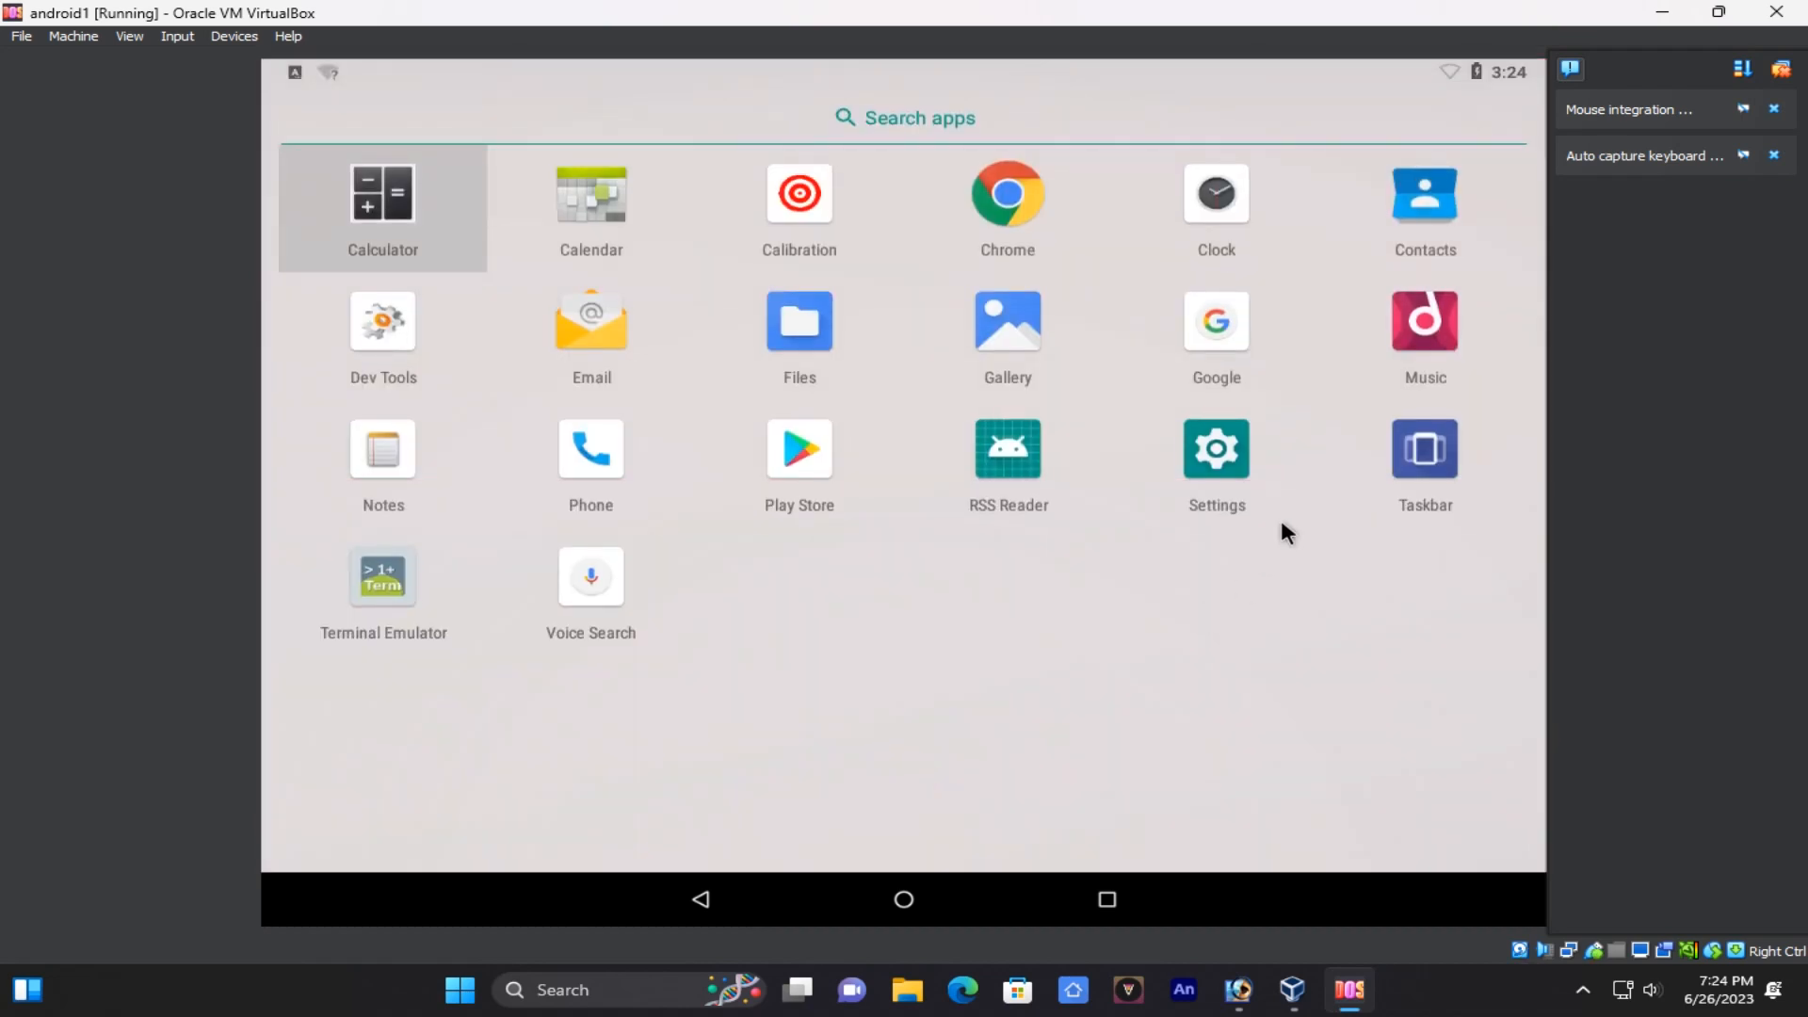
click(1205, 442)
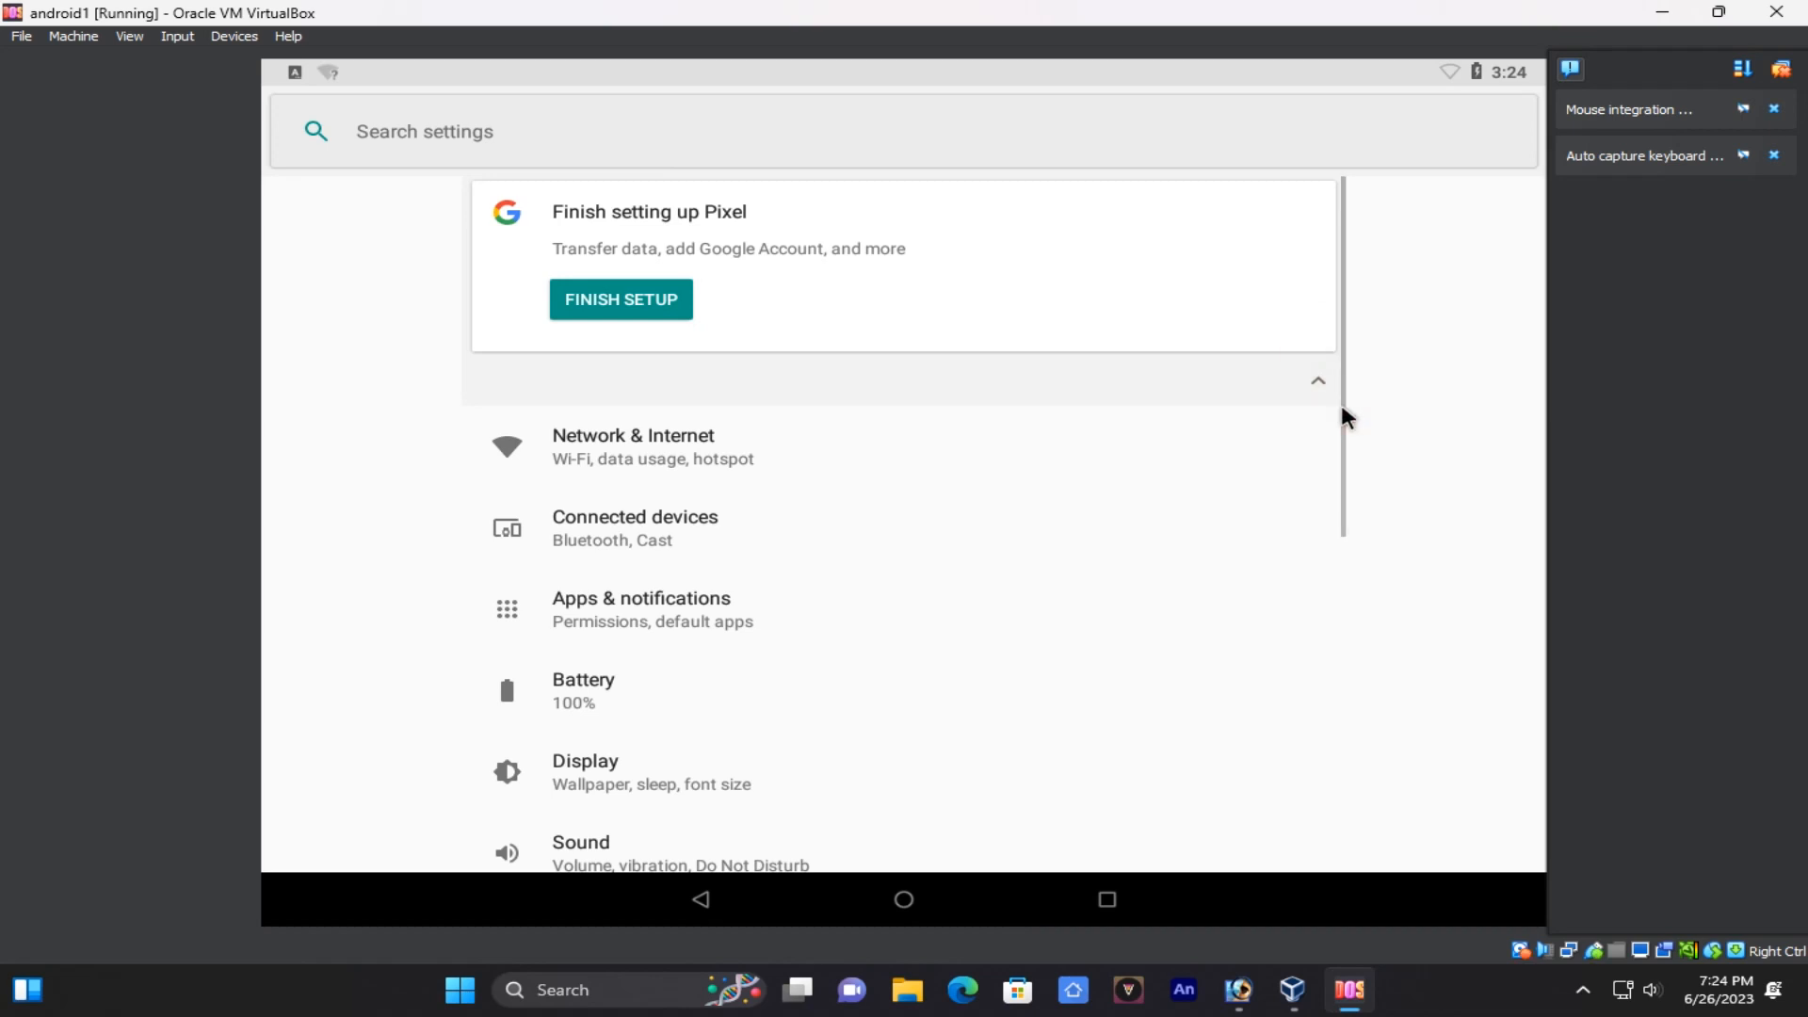
drag(1005, 707, 1029, 295)
drag(1037, 590, 996, 65)
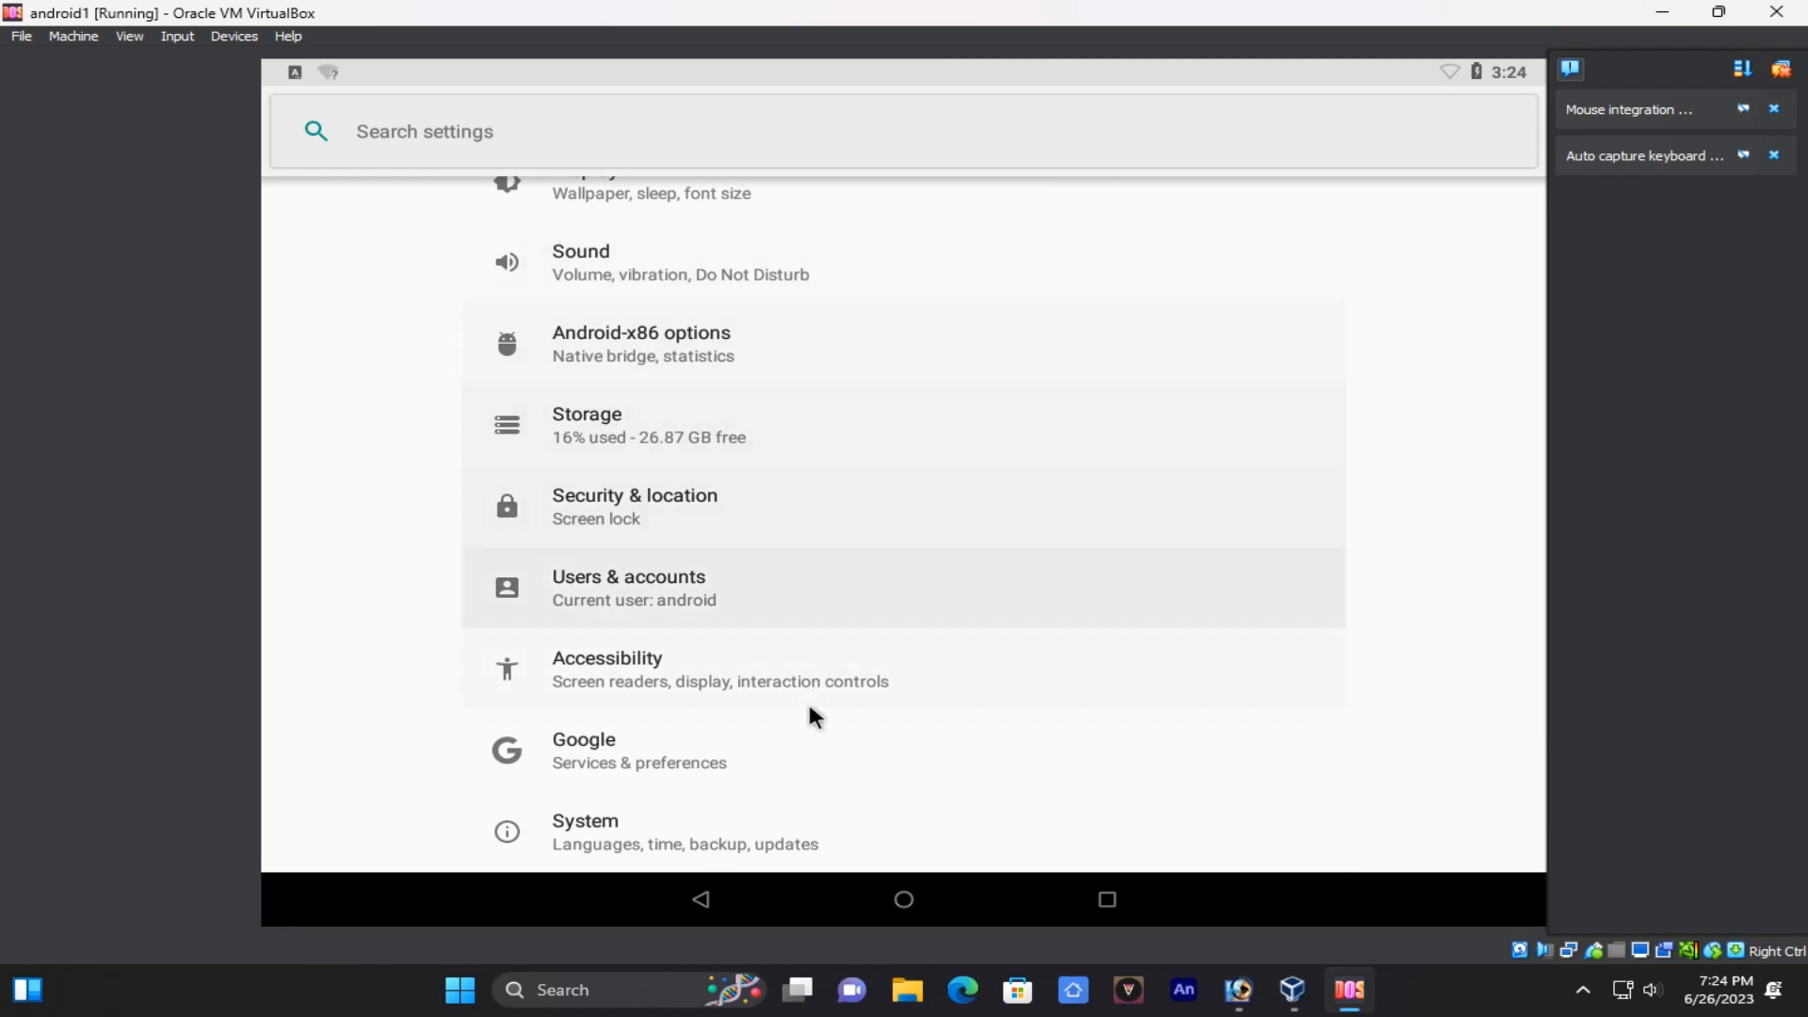
click(762, 852)
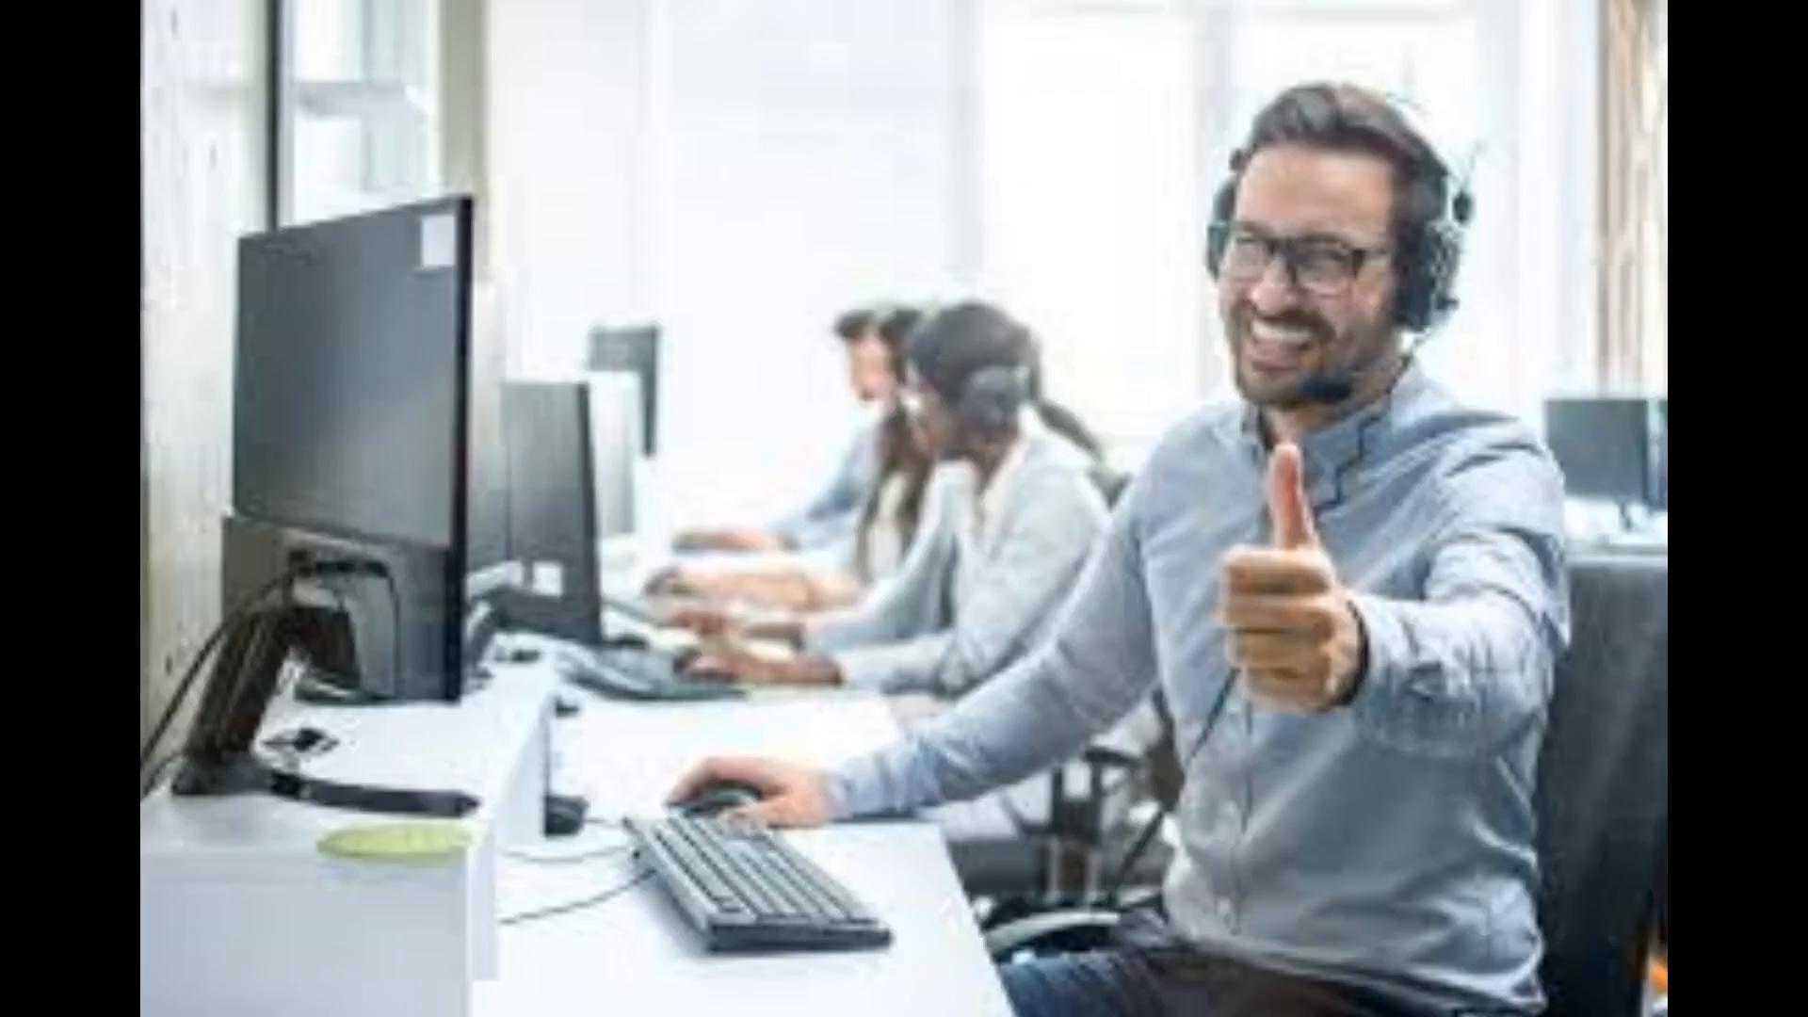